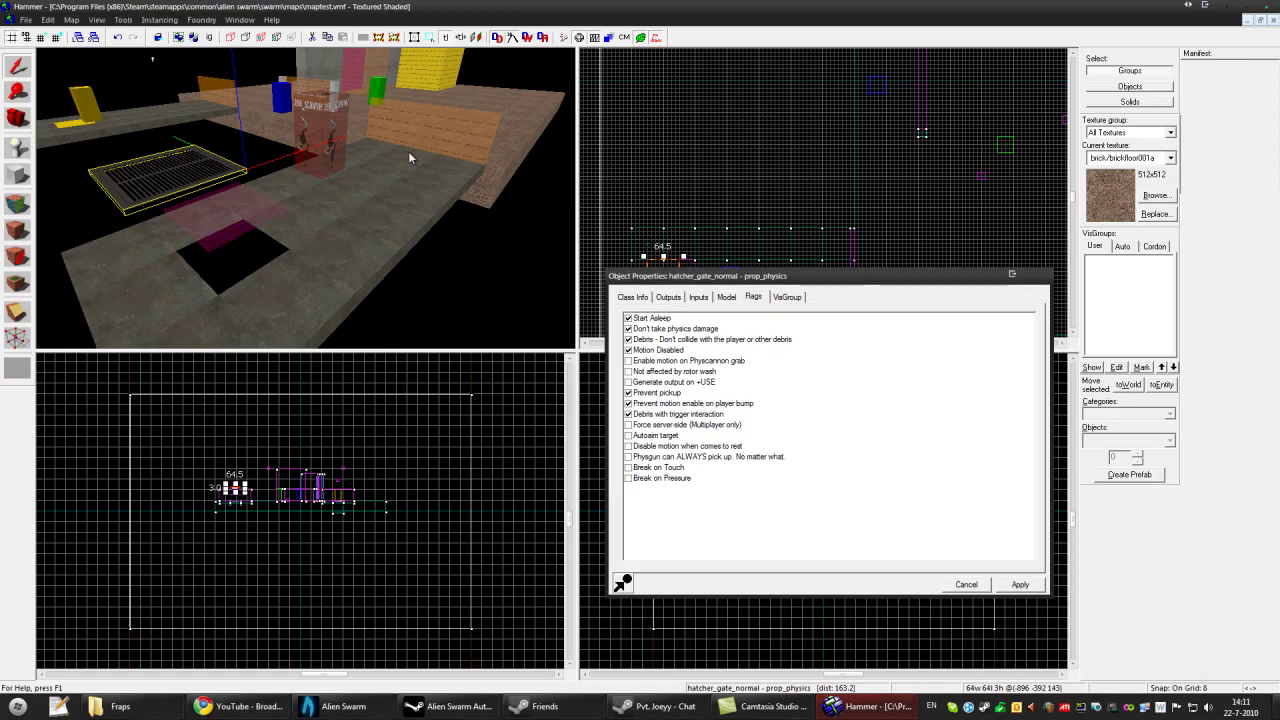
Step: Fly the 3D view around the level and nudge the properties window into place
{"action": "key", "text": "z"}
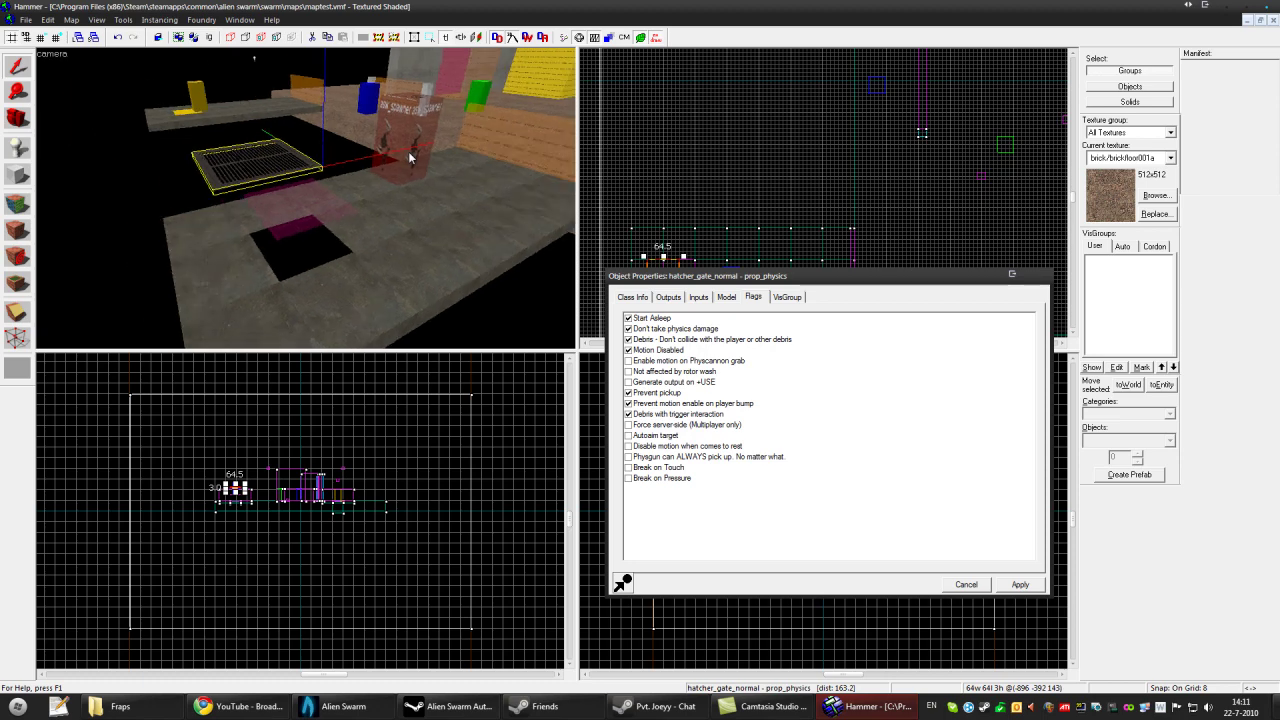
{"action": "key", "text": "w"}
{"action": "key", "text": "z"}
{"action": "key", "text": "w"}
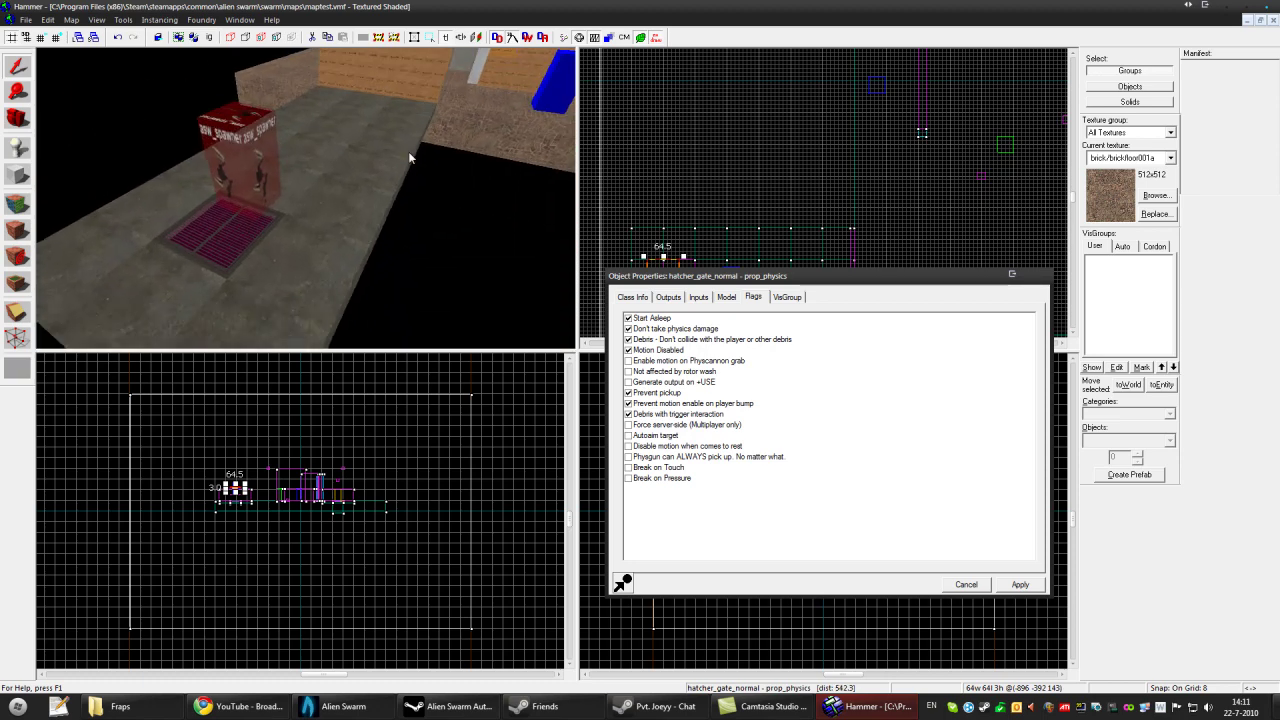
{"action": "key", "text": "s"}
{"action": "key", "text": "w"}
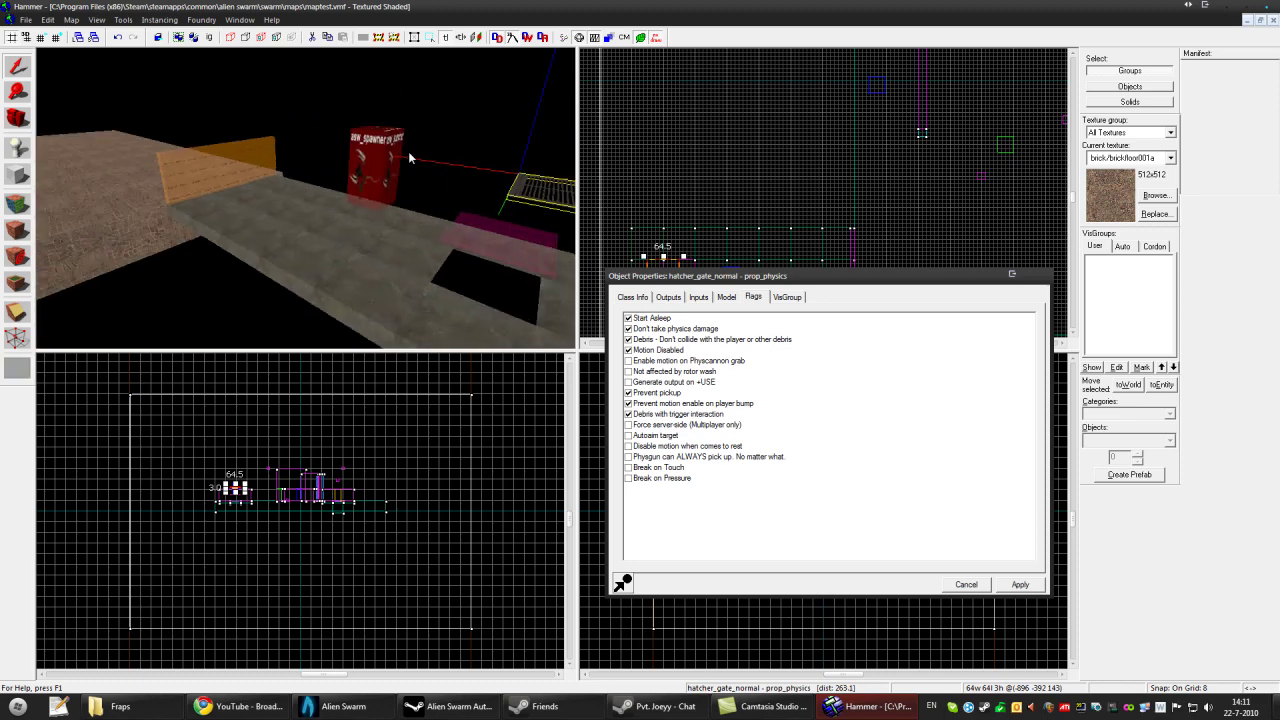
{"action": "key", "text": "a"}
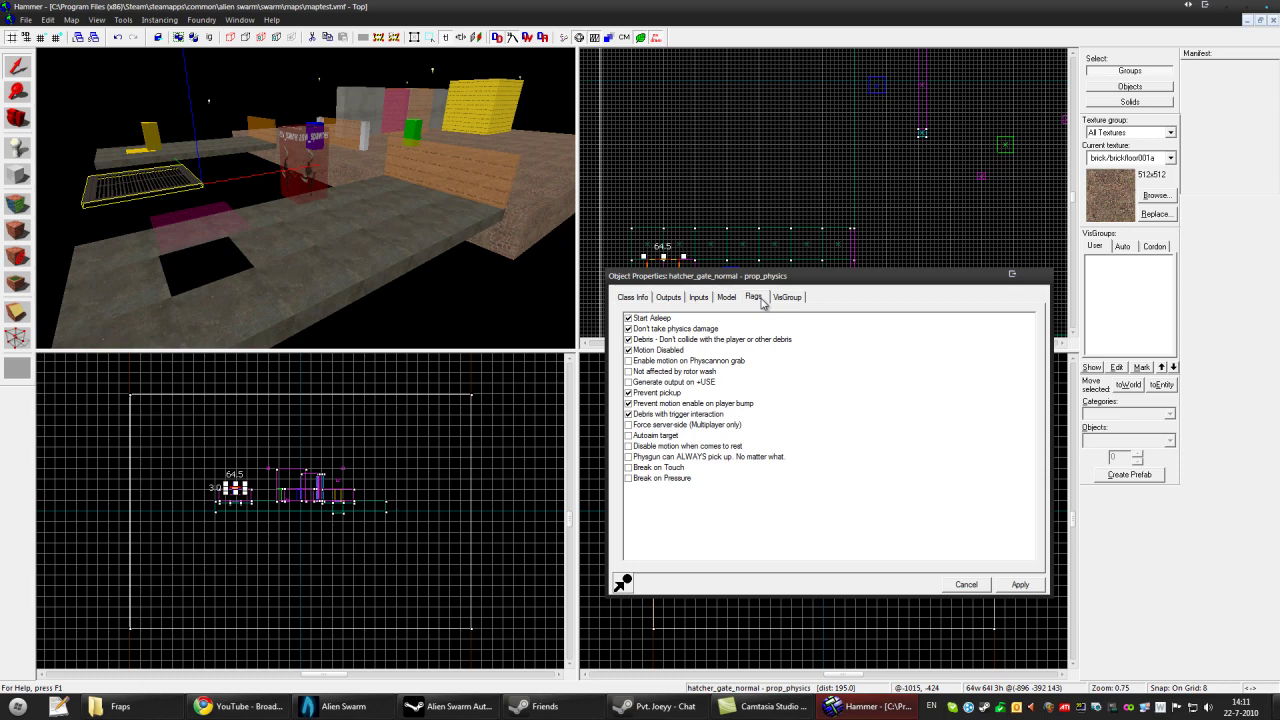
{"action": "left_click_drag", "start_coordinate": [768, 276], "coordinate": [751, 248]}
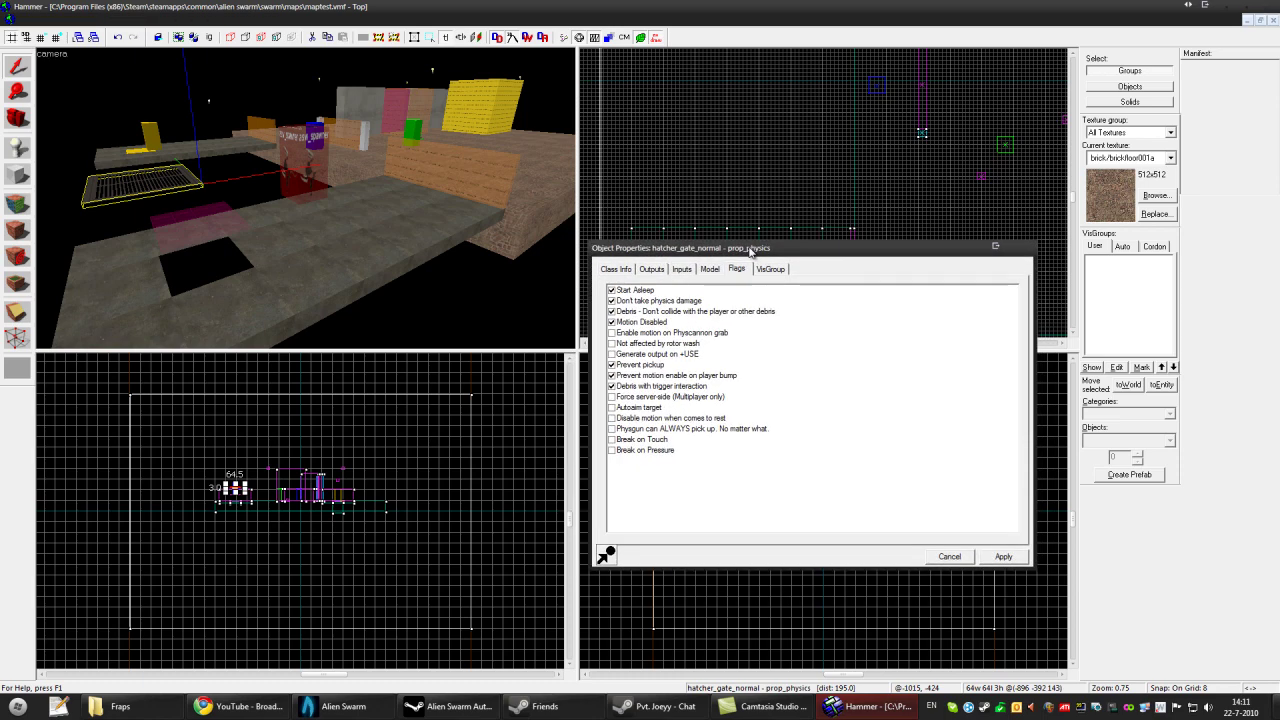
{"action": "left_click", "coordinate": [182, 195]}
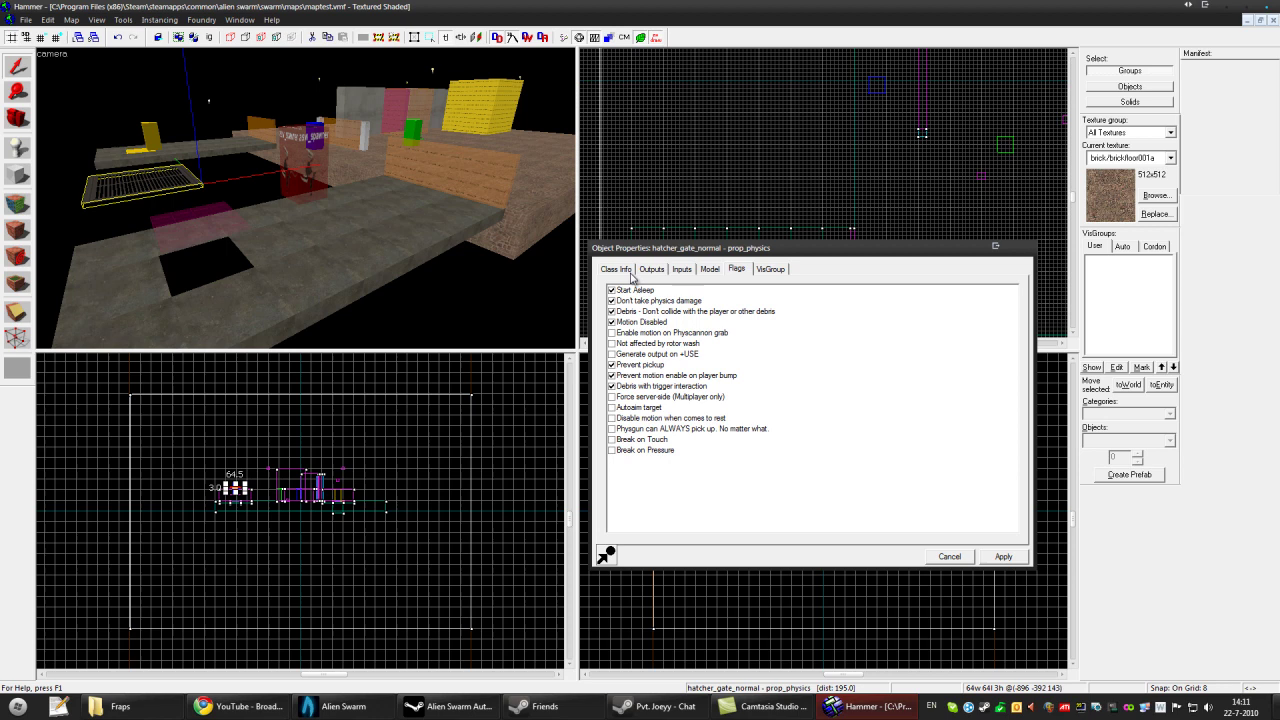
{"action": "left_click_drag", "start_coordinate": [716, 255], "coordinate": [715, 258]}
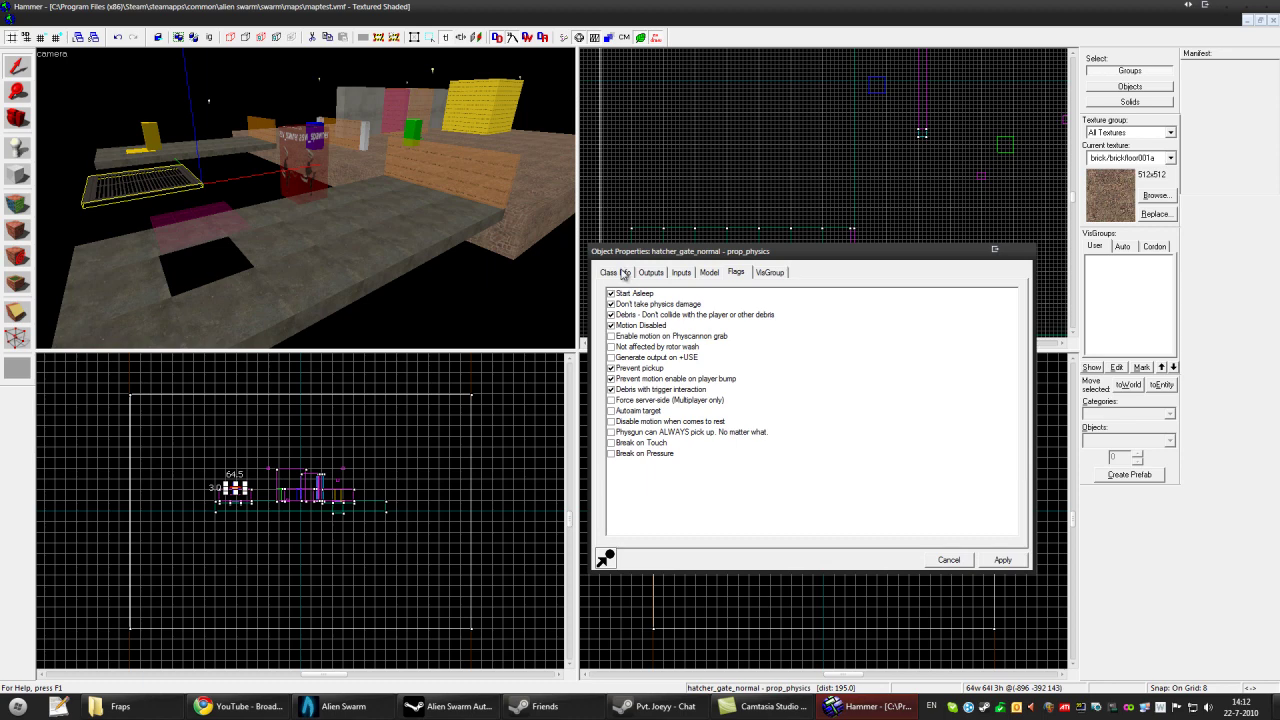
Step: Try the grate's actions menu in the Top view, dismiss it, and return to the Selection tool
{"action": "left_click", "coordinate": [623, 274]}
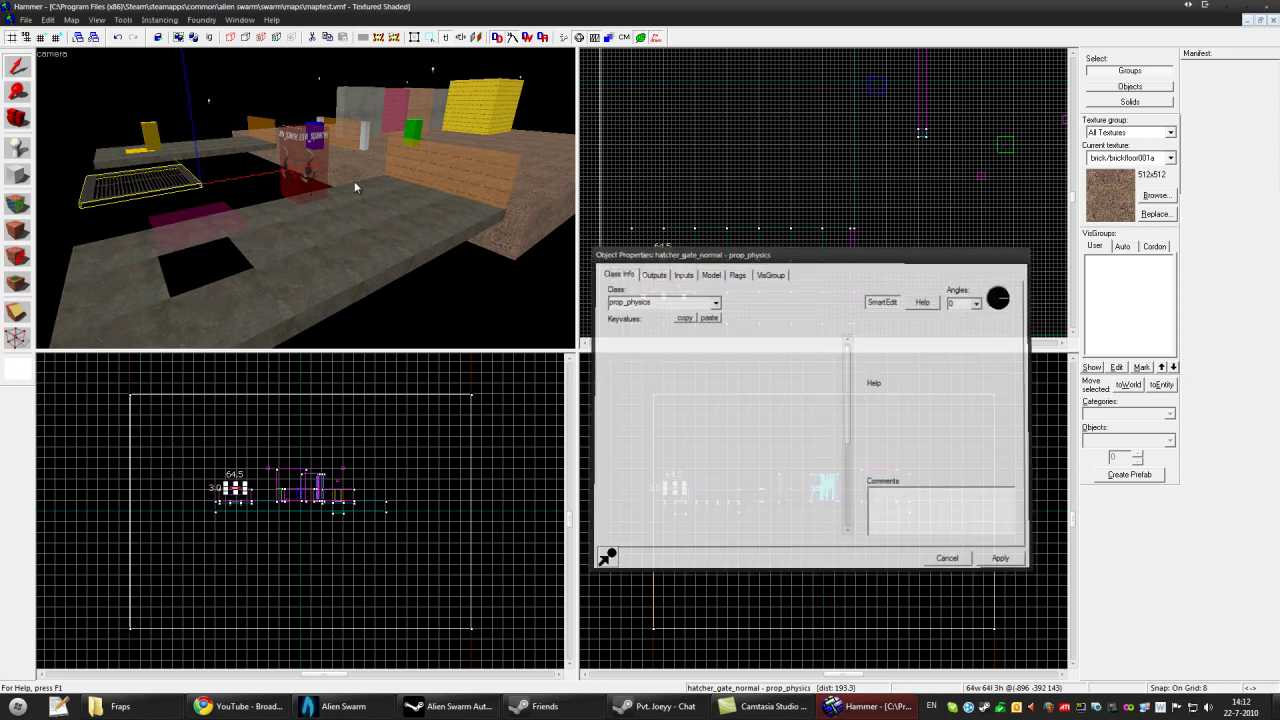
{"action": "right_click", "coordinate": [668, 272]}
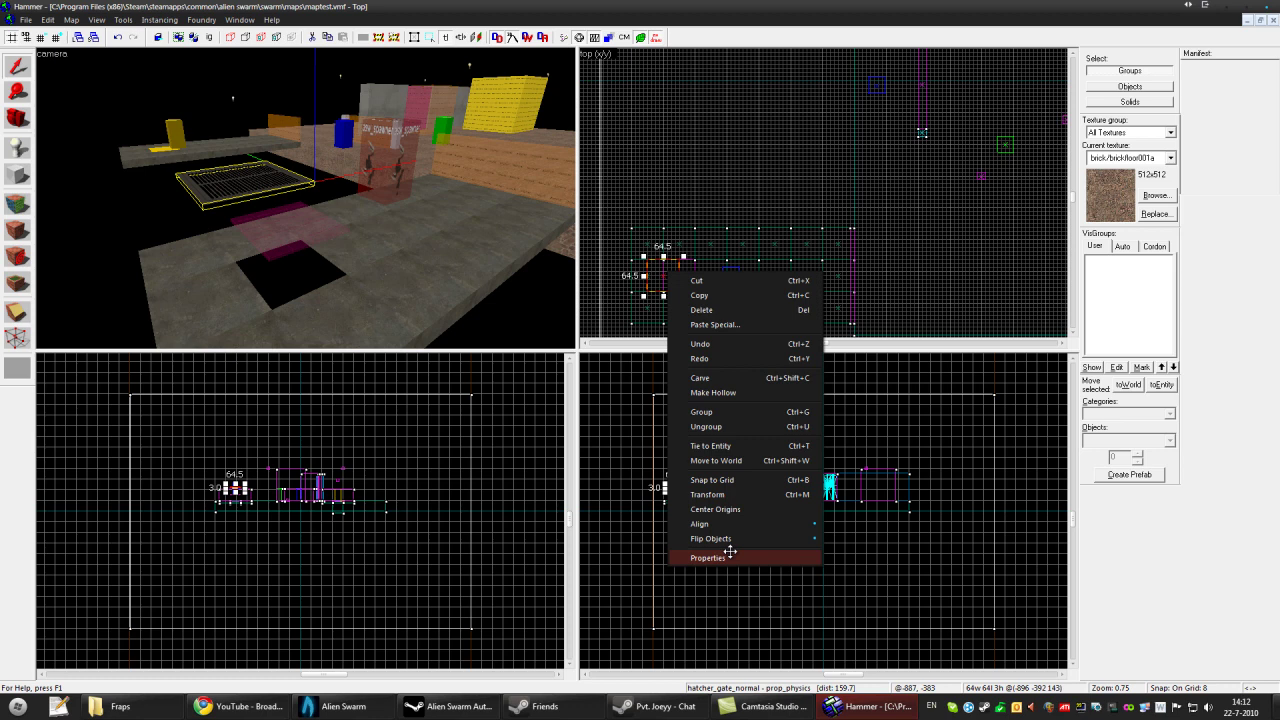
{"action": "key", "text": "shift+e"}
{"action": "key", "text": "Escape"}
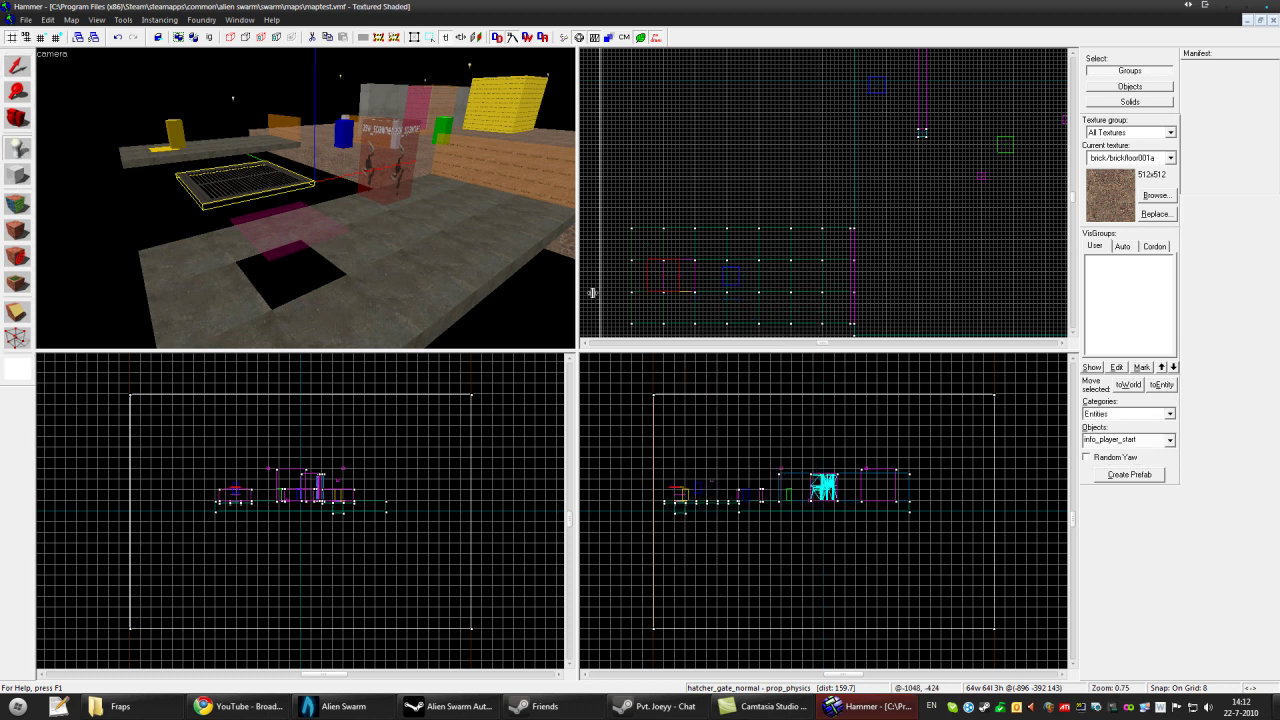
{"action": "left_click", "coordinate": [10, 66]}
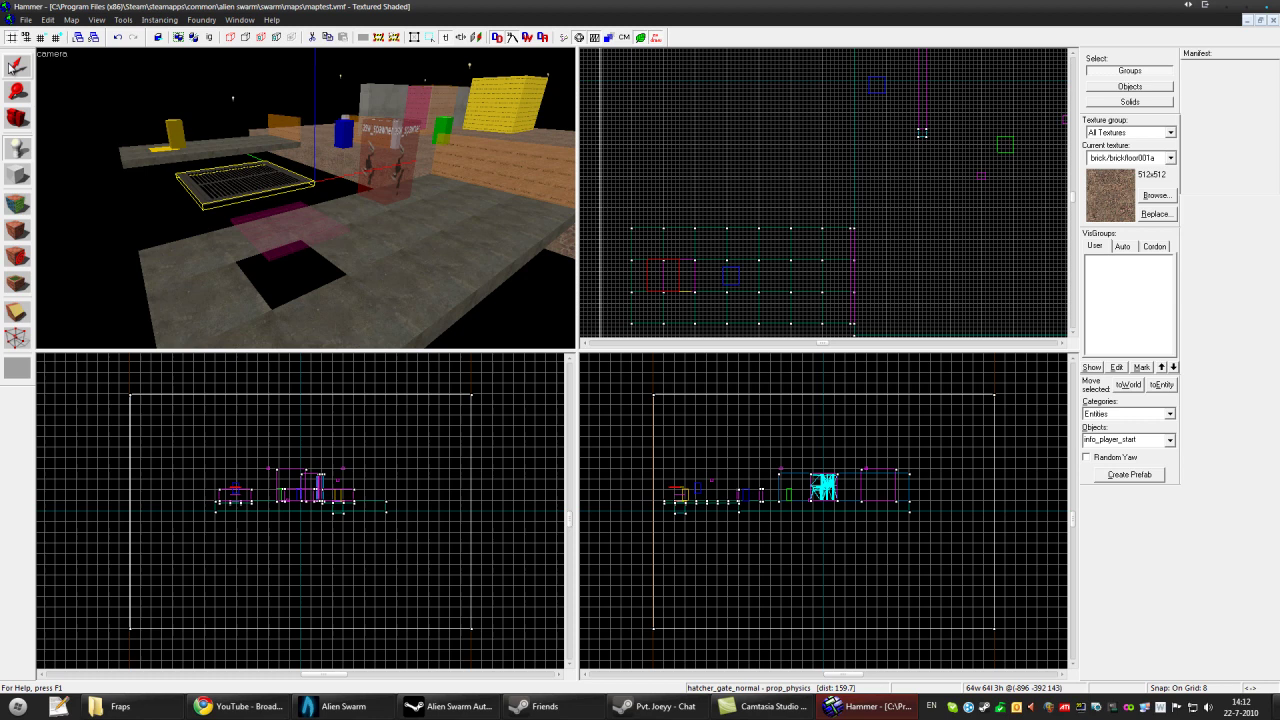
Step: Open the selected grate's Object Properties and select its World Model, grate02_64.mdl
{"action": "left_click", "coordinate": [466, 210]}
{"action": "right_click", "coordinate": [650, 275]}
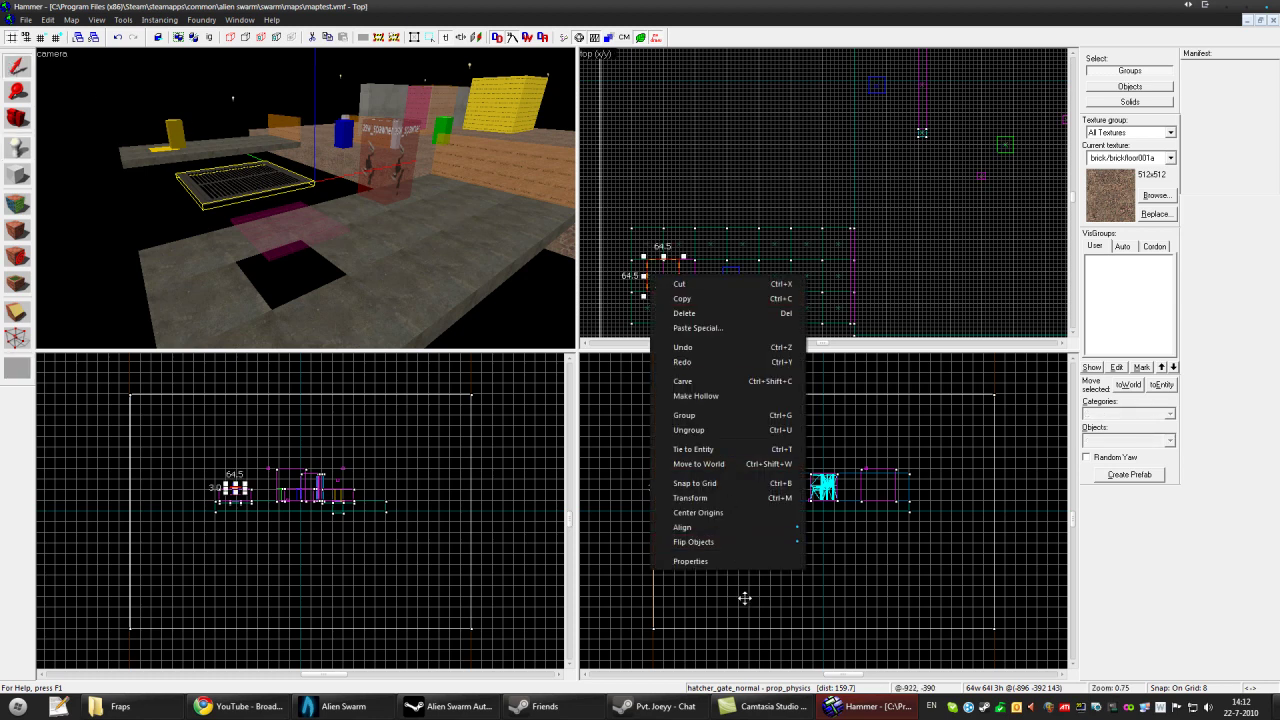
{"action": "left_click", "coordinate": [715, 561]}
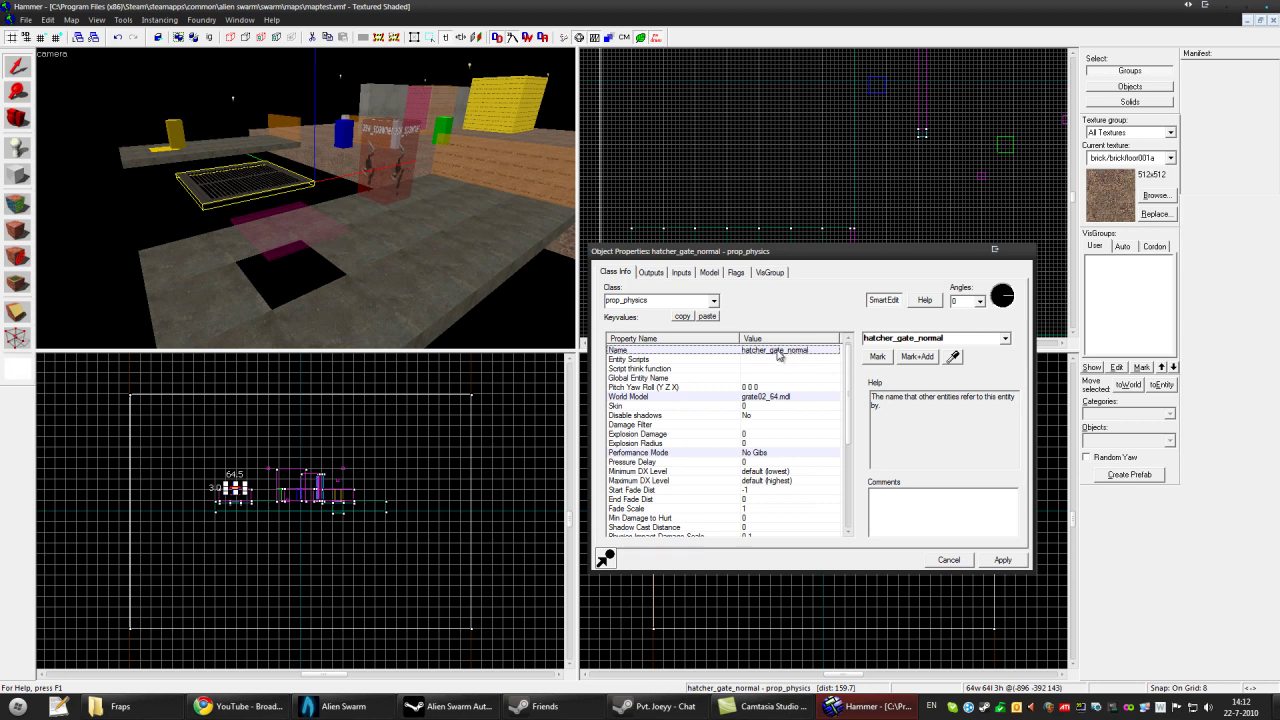
{"action": "left_click", "coordinate": [849, 362]}
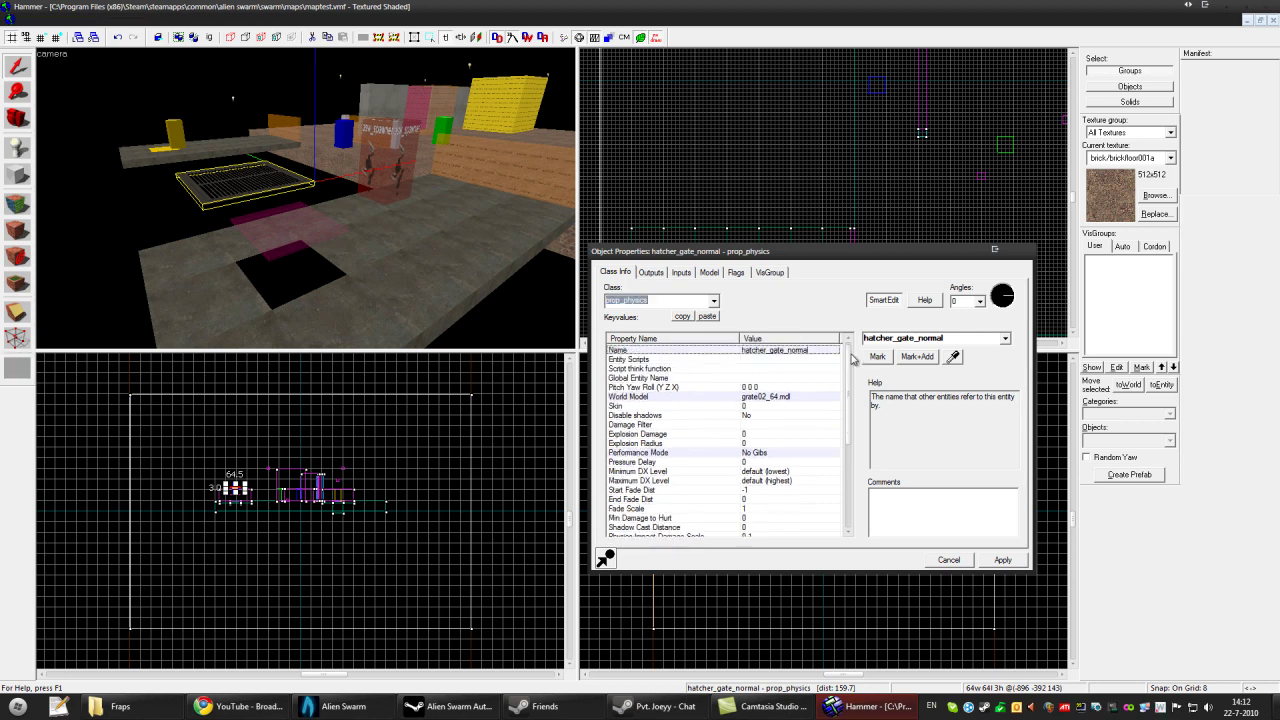
{"action": "left_click", "coordinate": [770, 356]}
{"action": "scroll", "coordinate": [800, 375], "scroll_direction": "down", "scroll_amount": 1}
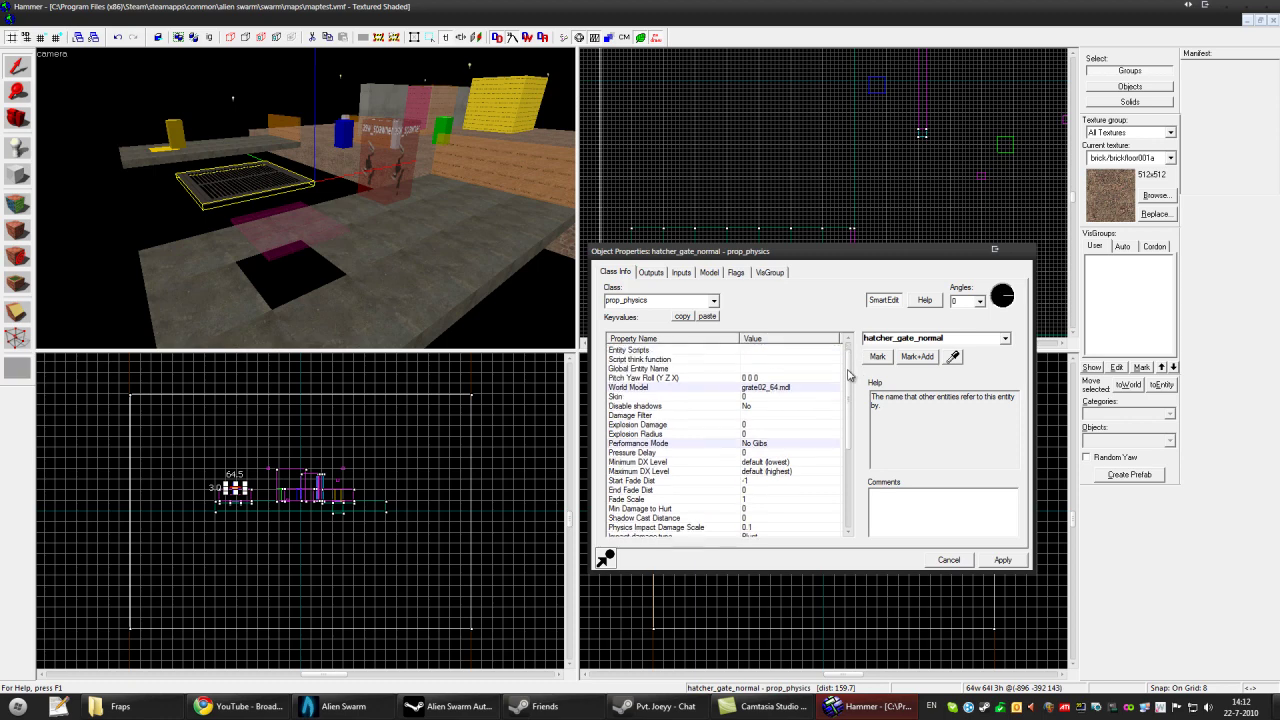
{"action": "scroll", "coordinate": [760, 384], "scroll_direction": "down", "scroll_amount": 1}
{"action": "left_click", "coordinate": [644, 381]}
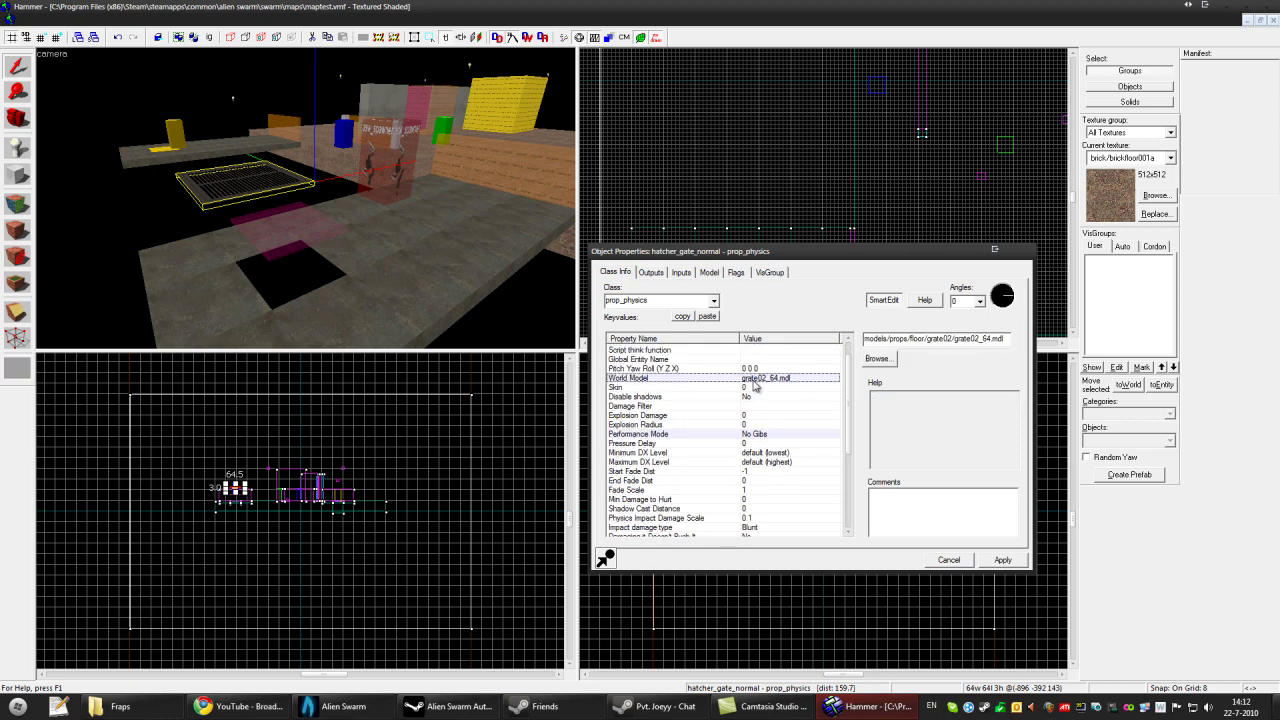
{"action": "left_click", "coordinate": [878, 358]}
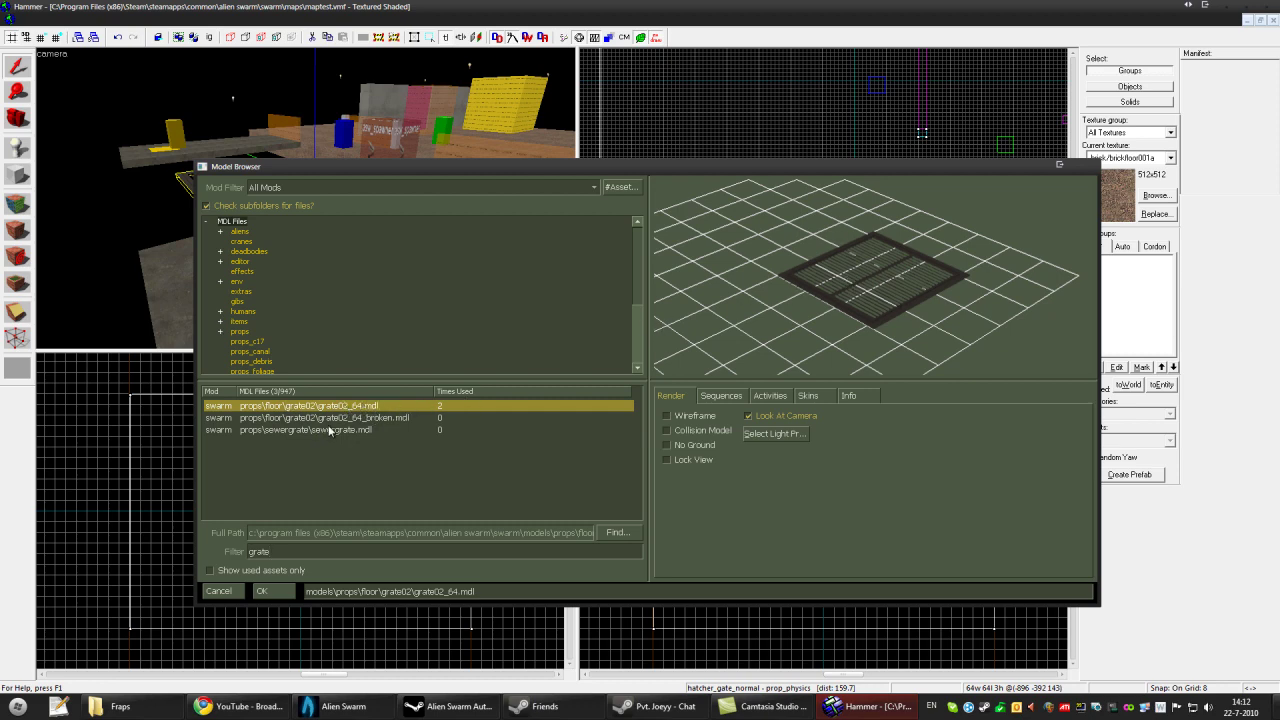
{"action": "left_click", "coordinate": [340, 418]}
{"action": "left_click", "coordinate": [372, 406]}
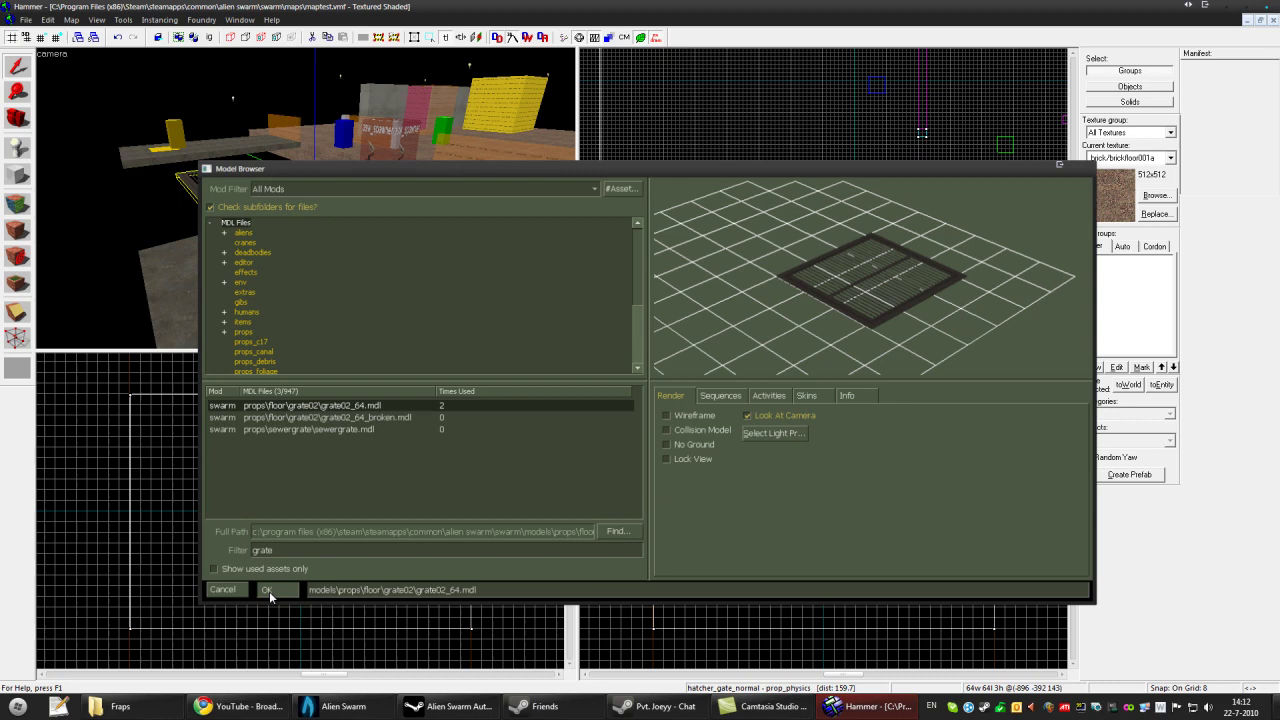
{"action": "left_click", "coordinate": [265, 591]}
Step: Set hatcher_gate_normal's Performance Mode to No Gibs and Immune to bullet forces to Yes, then apply
{"action": "scroll", "coordinate": [854, 429], "scroll_direction": "down", "scroll_amount": 1}
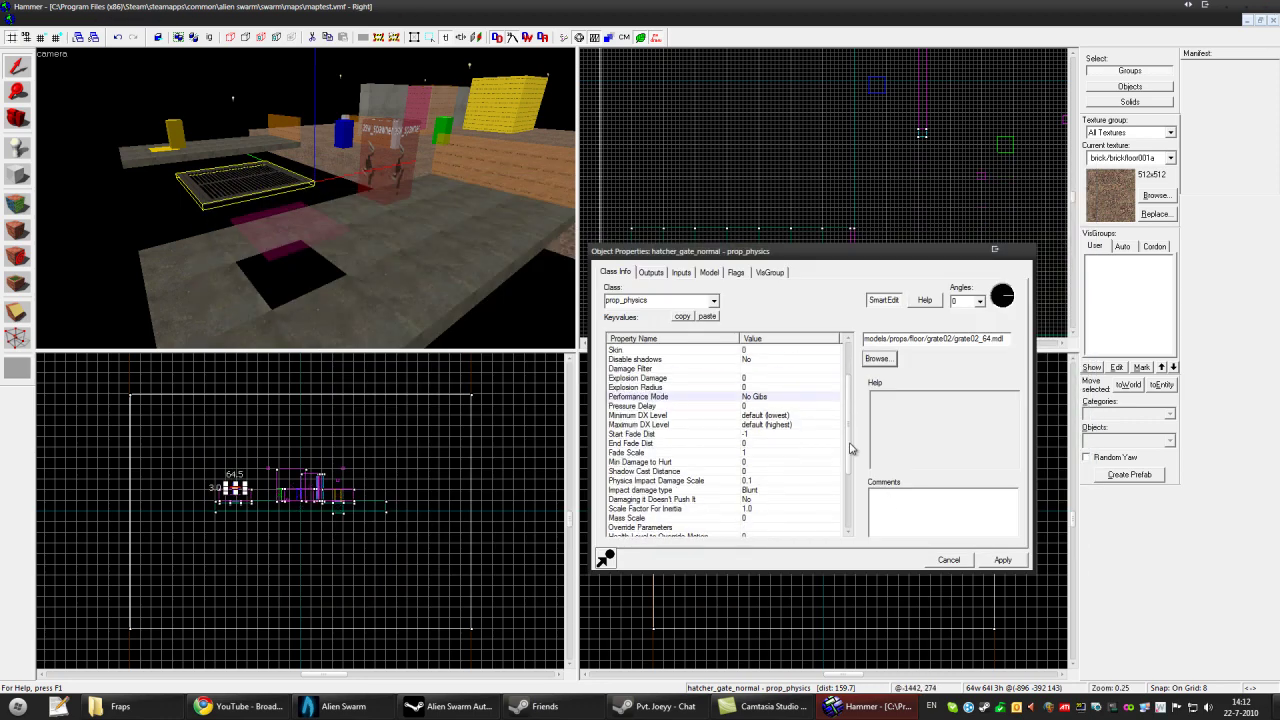
{"action": "left_click", "coordinate": [660, 416]}
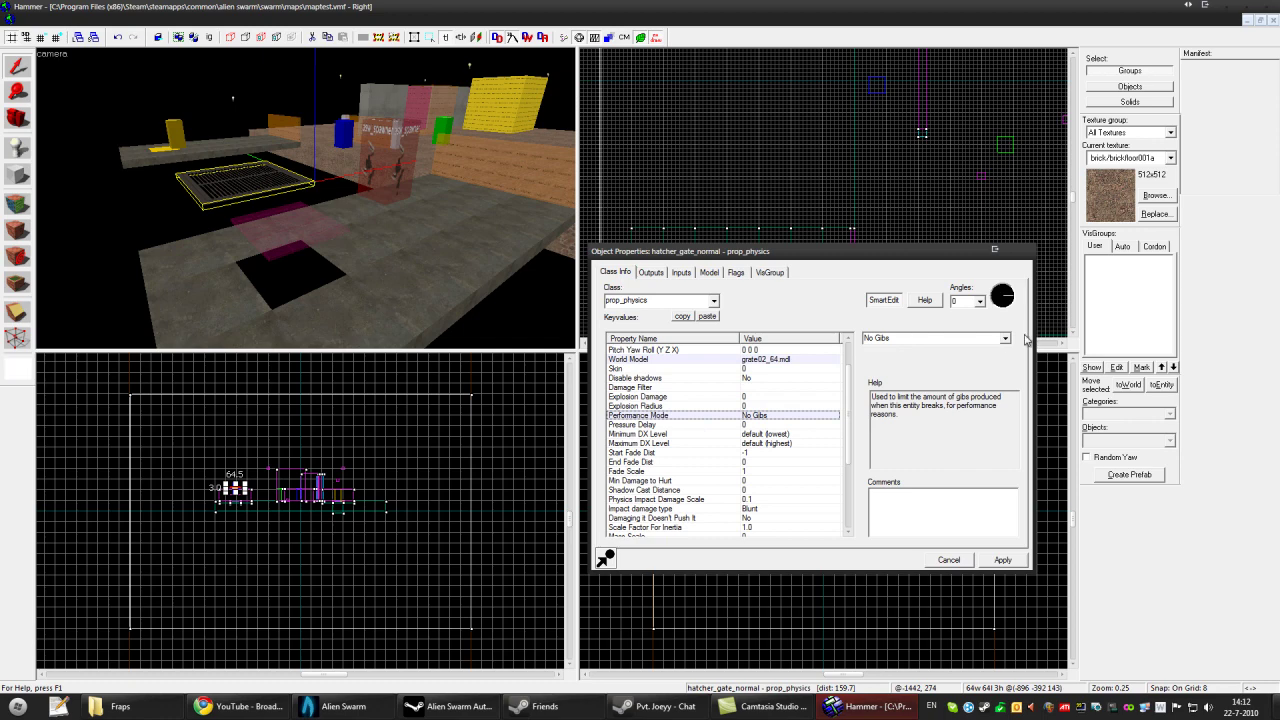
{"action": "left_click", "coordinate": [1005, 338]}
{"action": "left_click", "coordinate": [953, 360]}
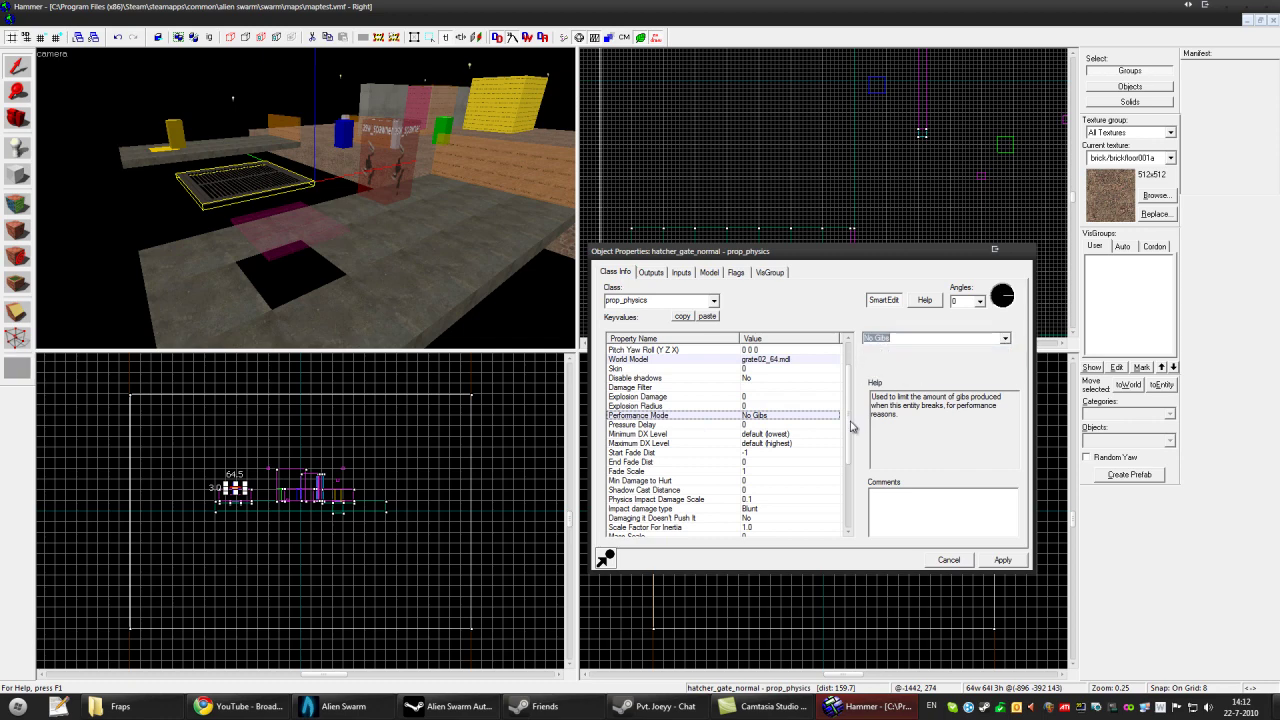
{"action": "scroll", "coordinate": [845, 481], "scroll_direction": "down", "scroll_amount": 1}
{"action": "scroll", "coordinate": [845, 481], "scroll_direction": "down", "scroll_amount": 3}
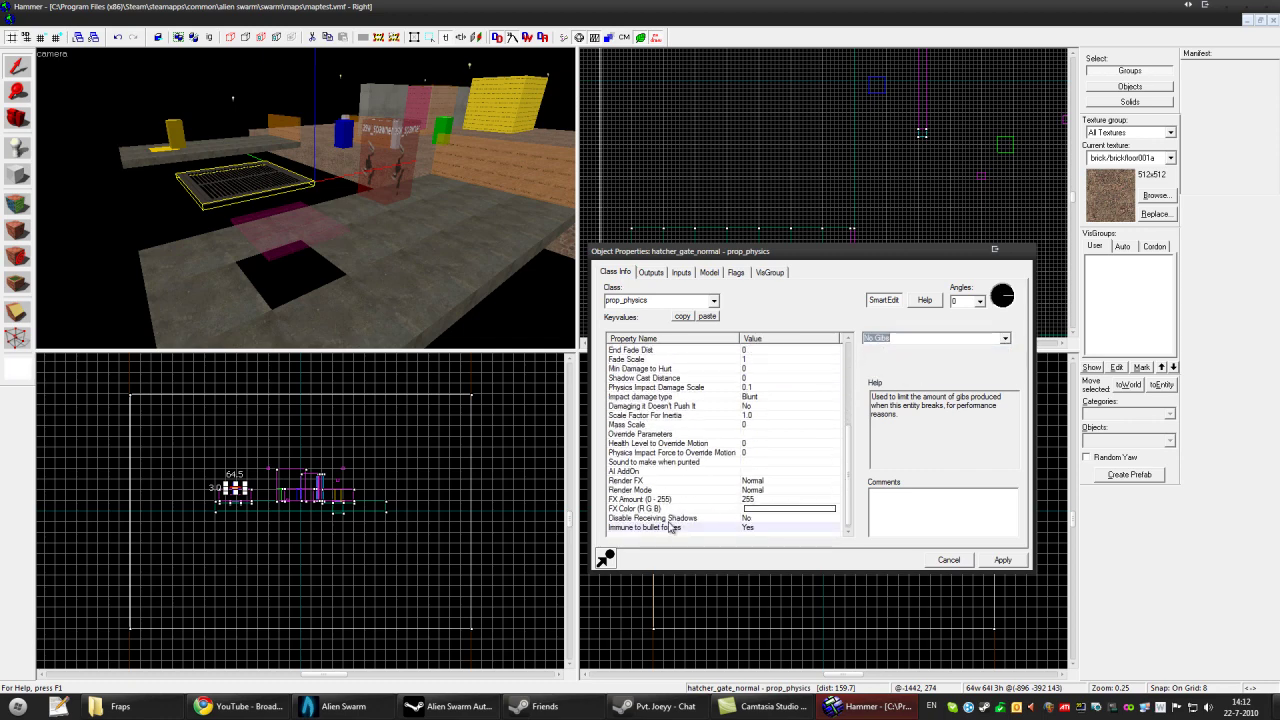
{"action": "left_click", "coordinate": [627, 528]}
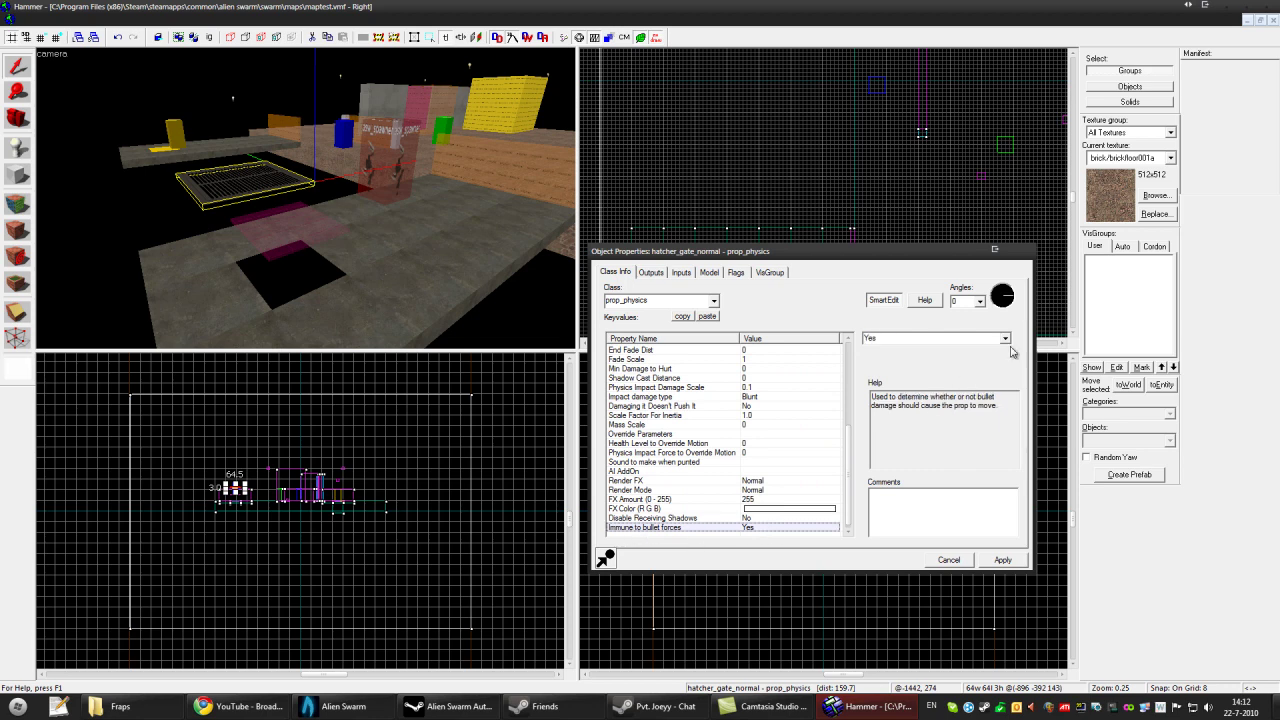
{"action": "left_click", "coordinate": [1000, 559]}
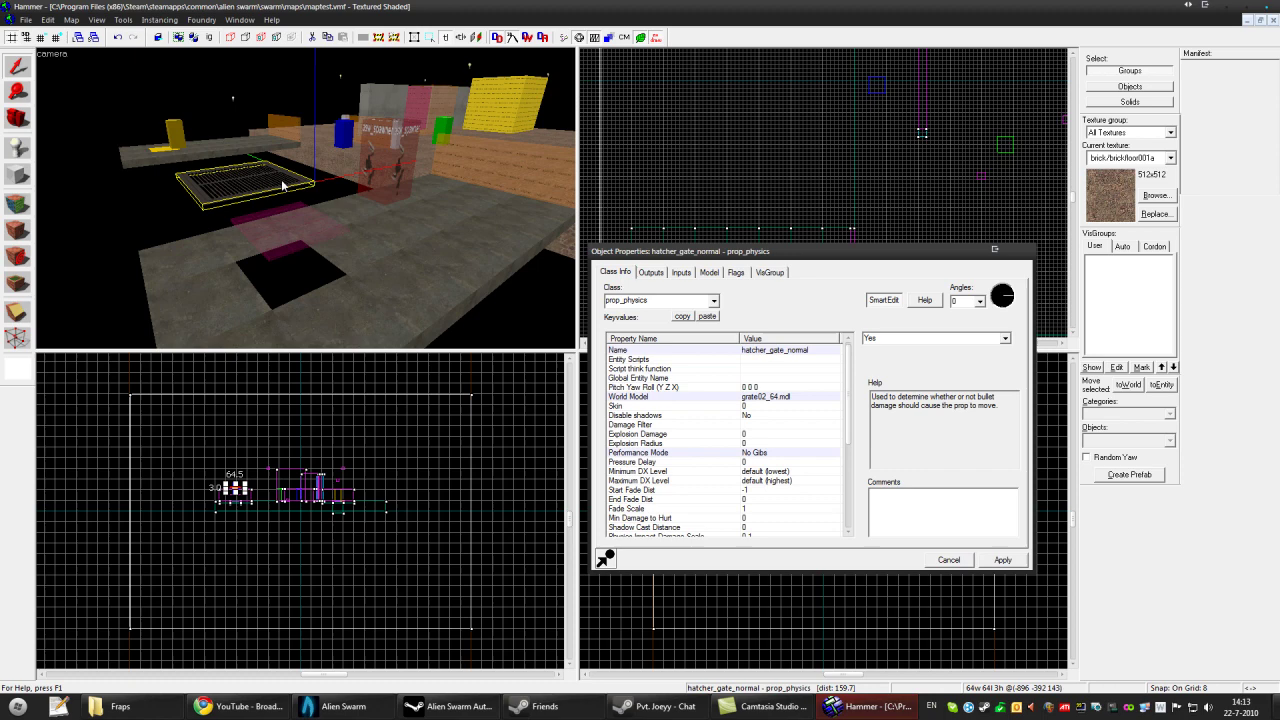
Step: Select the pink hatcher_gate_breaker brush below the grate and bring up the texture browser
{"action": "scroll", "coordinate": [306, 224], "scroll_direction": "up", "scroll_amount": 4}
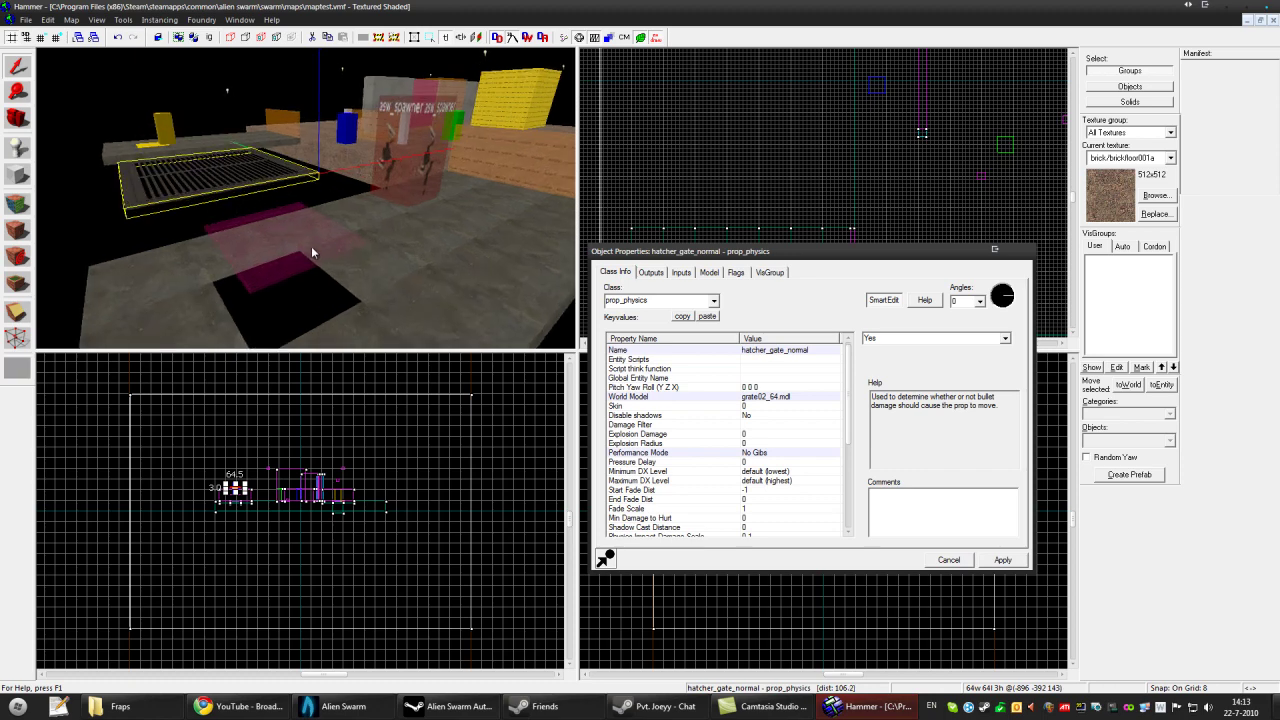
{"action": "left_click", "coordinate": [304, 237]}
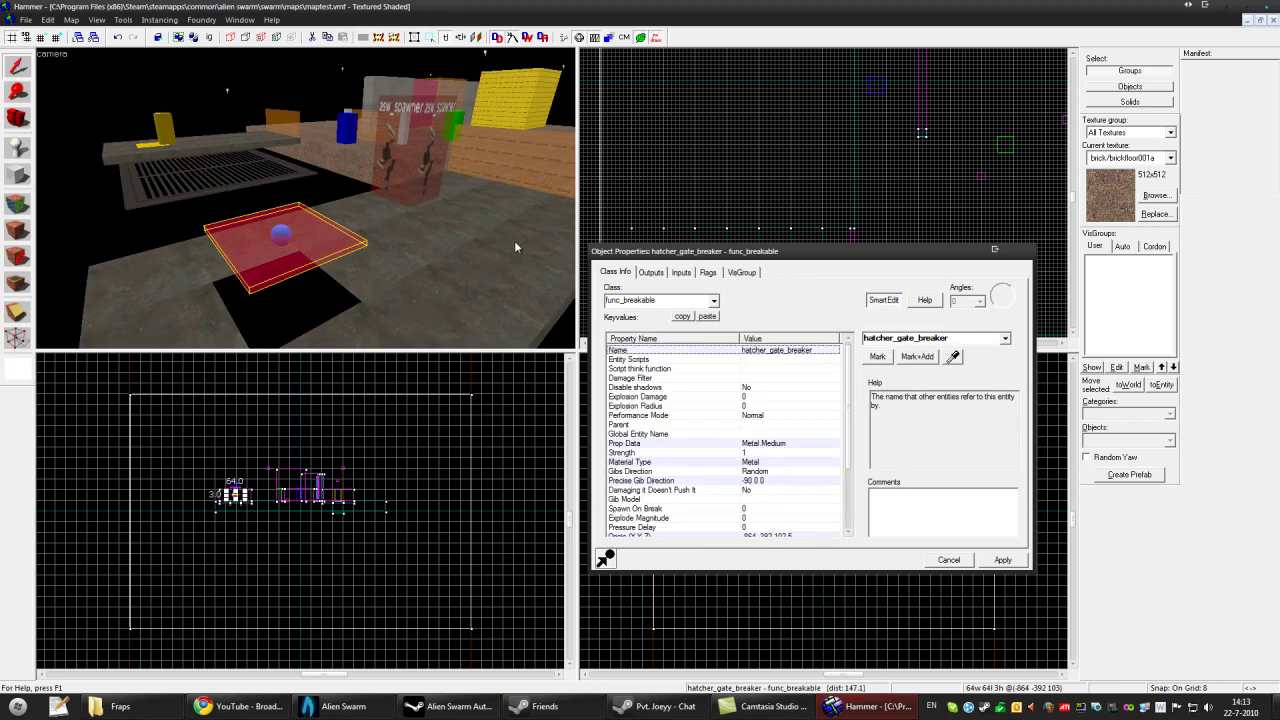
{"action": "left_click", "coordinate": [17, 175]}
{"action": "left_click", "coordinate": [1155, 195]}
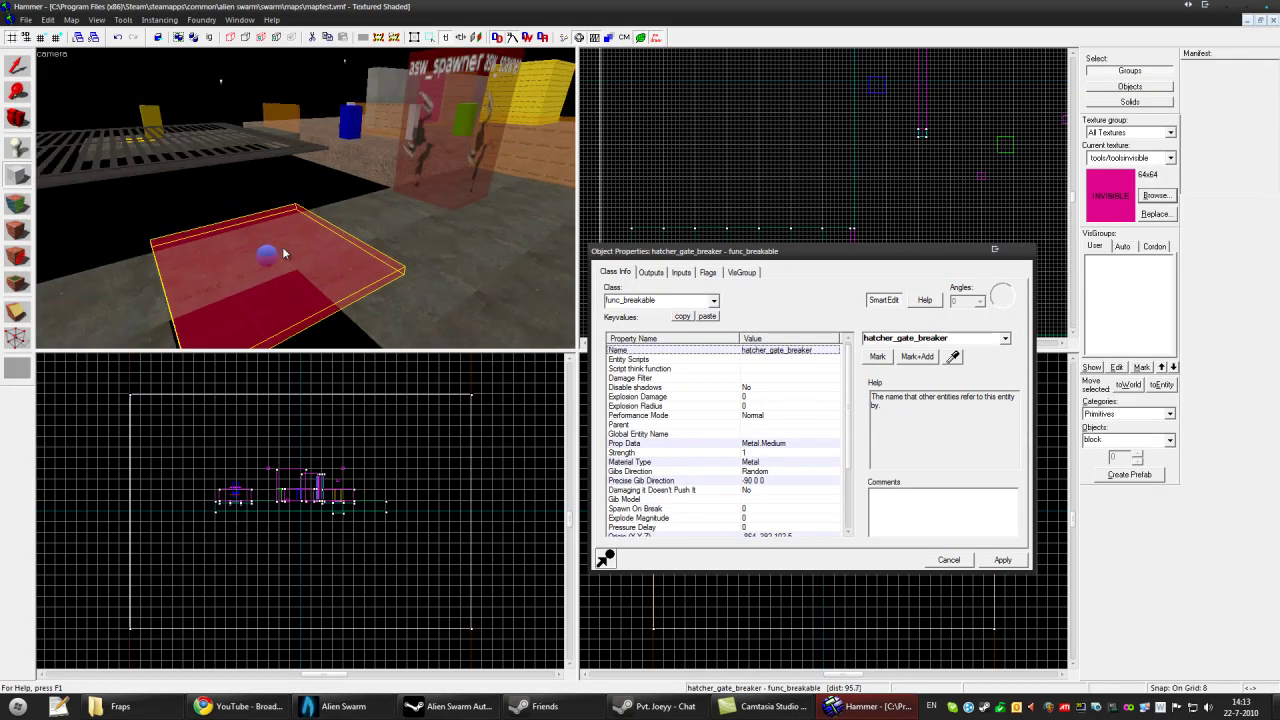
Step: Move the 3D camera toward the red breaker block and back, with the dialog dragged lower
{"action": "key", "text": "w"}
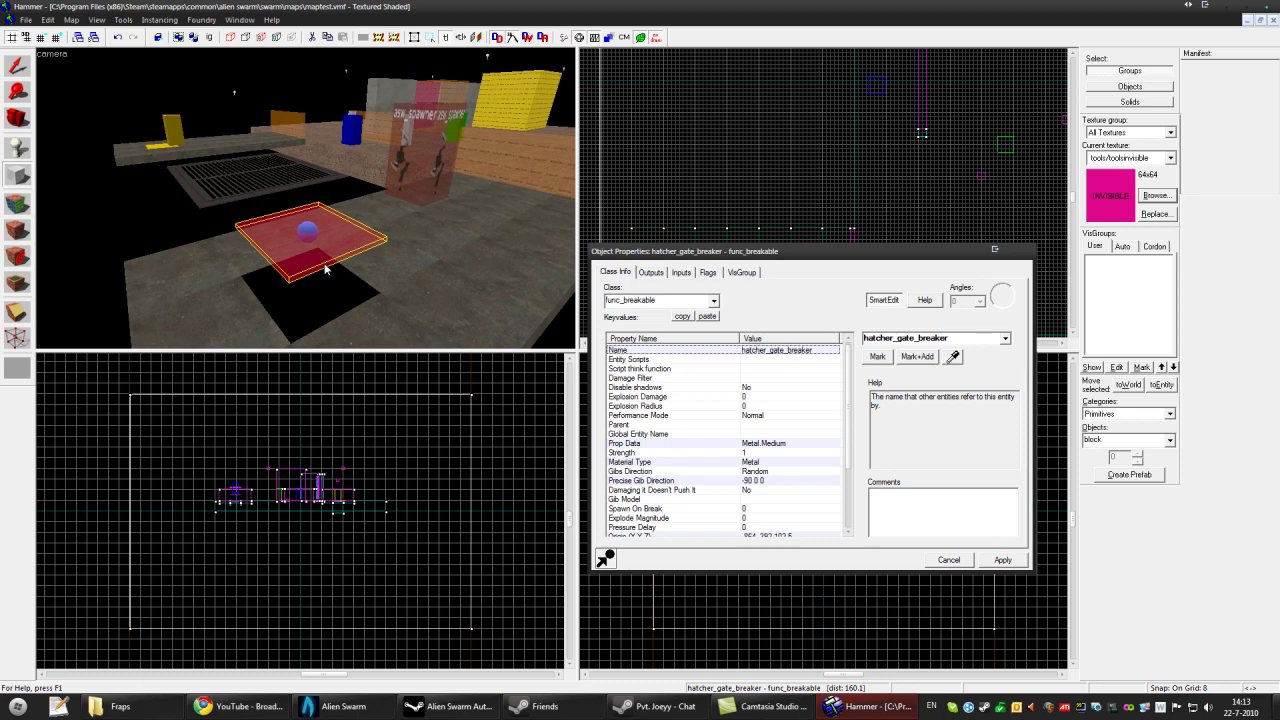
{"action": "left_click_drag", "start_coordinate": [822, 262], "coordinate": [827, 334]}
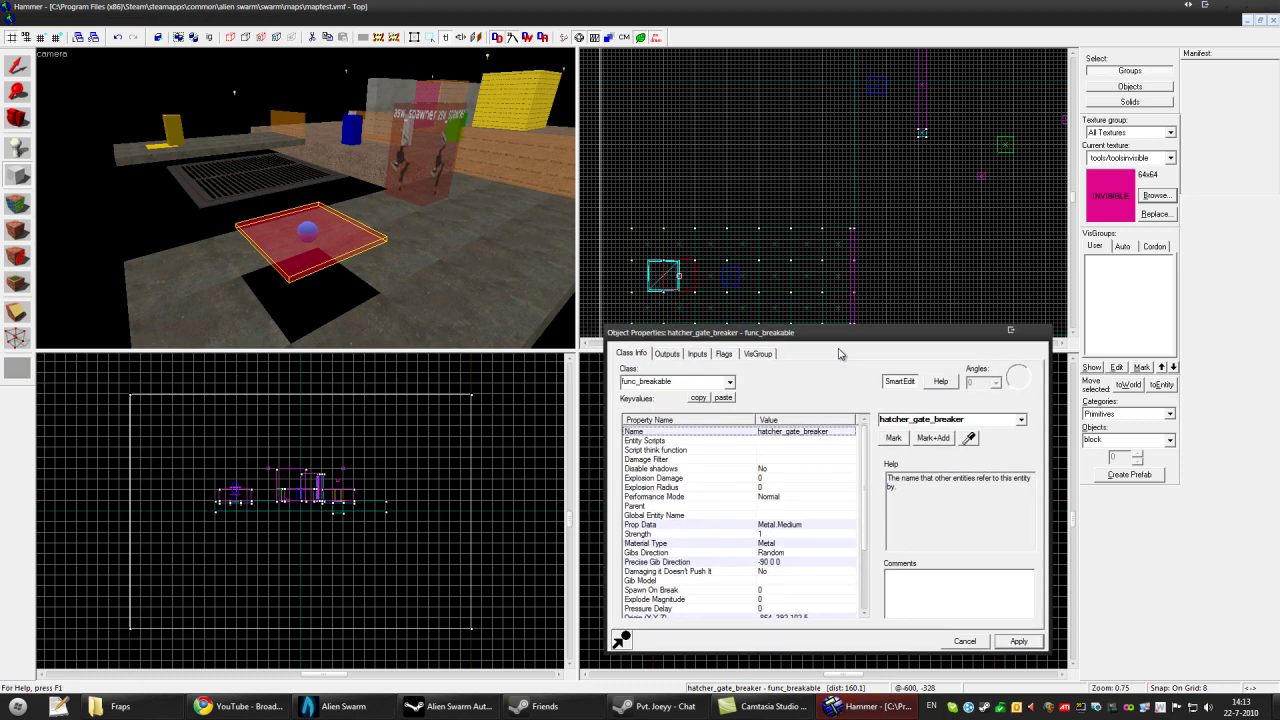
{"action": "key", "text": "w"}
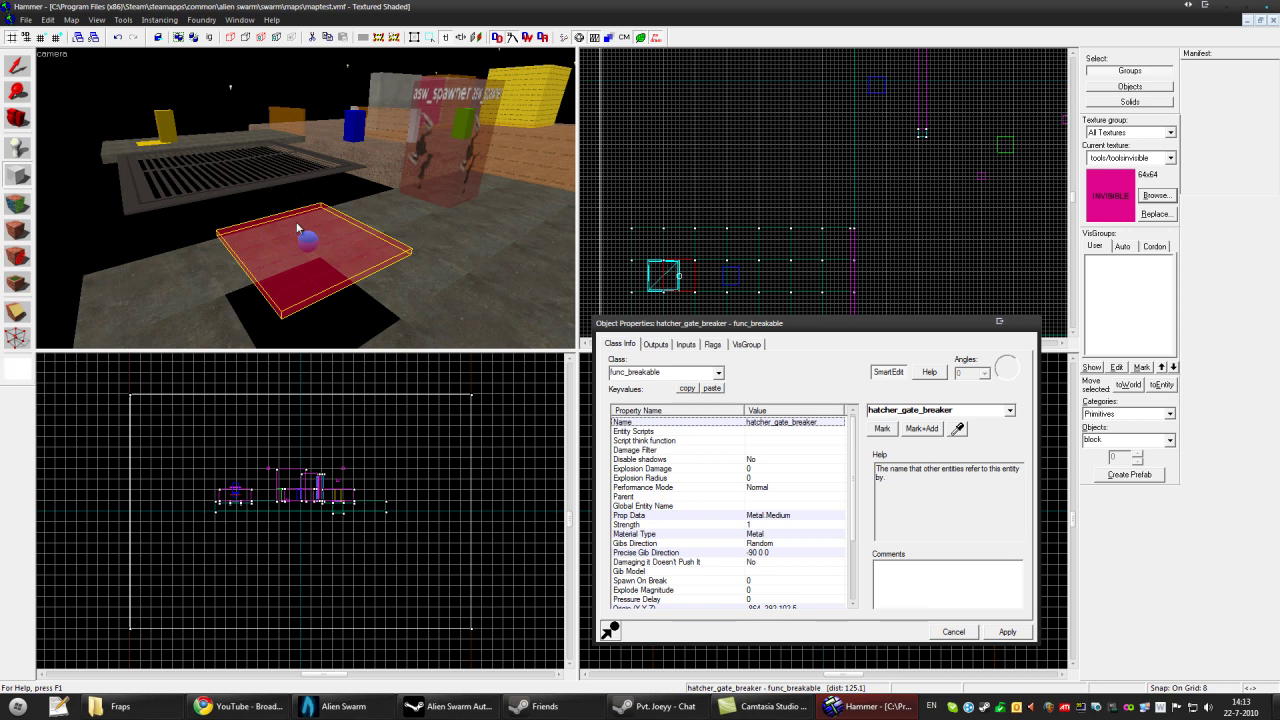
{"action": "key", "text": "s"}
{"action": "key", "text": "s"}
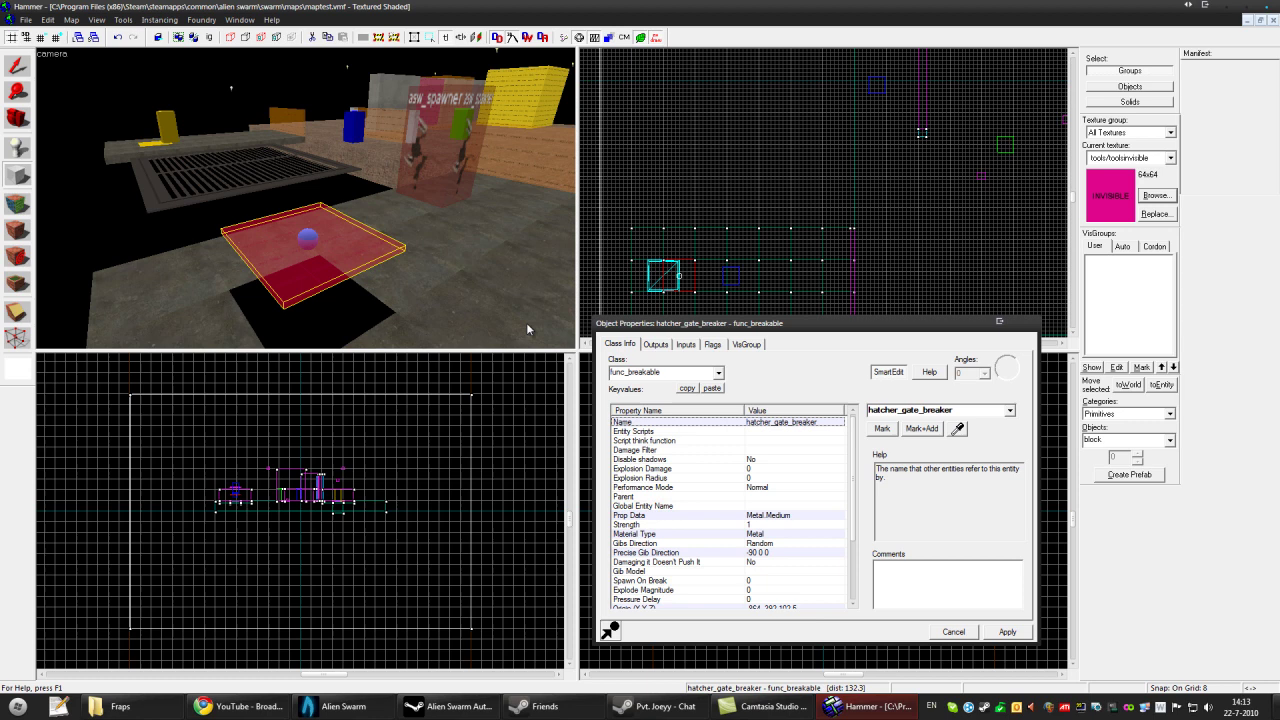
Step: Confirm the breaker's class is func_breakable and its Prop Data is Metal Medium
{"action": "left_click", "coordinate": [718, 372]}
{"action": "left_click", "coordinate": [636, 376]}
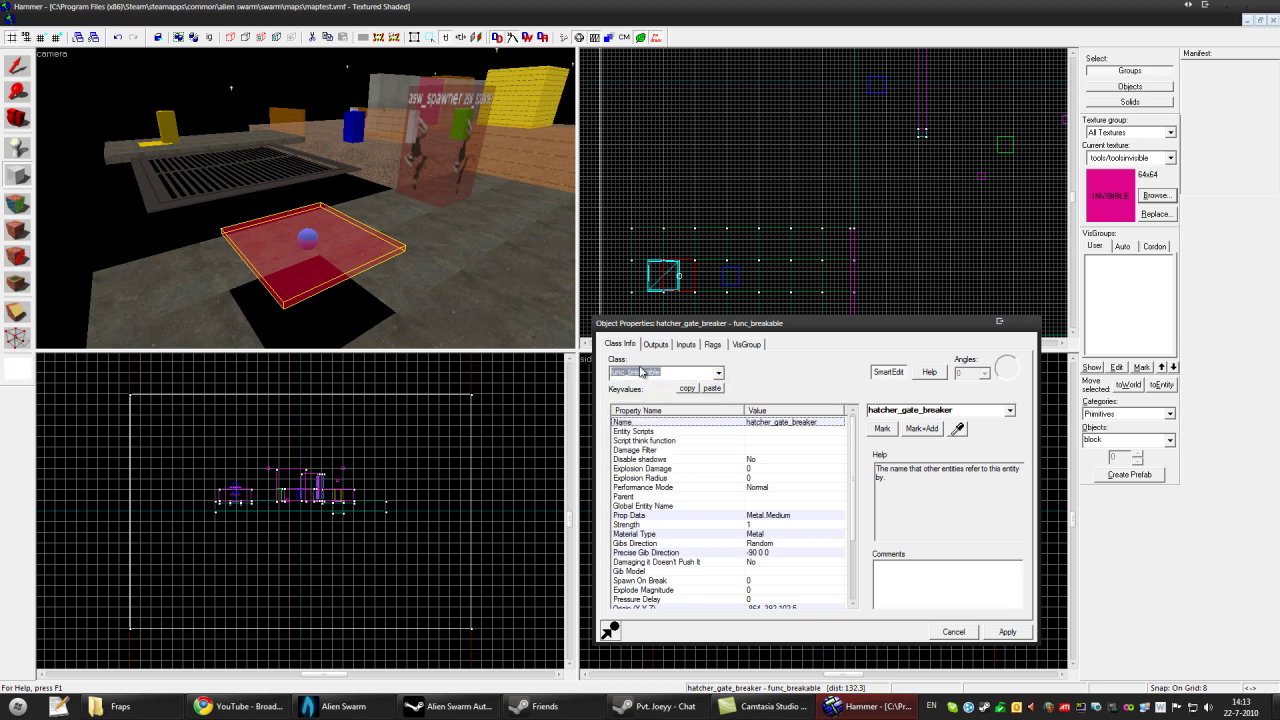
{"action": "left_click", "coordinate": [749, 424]}
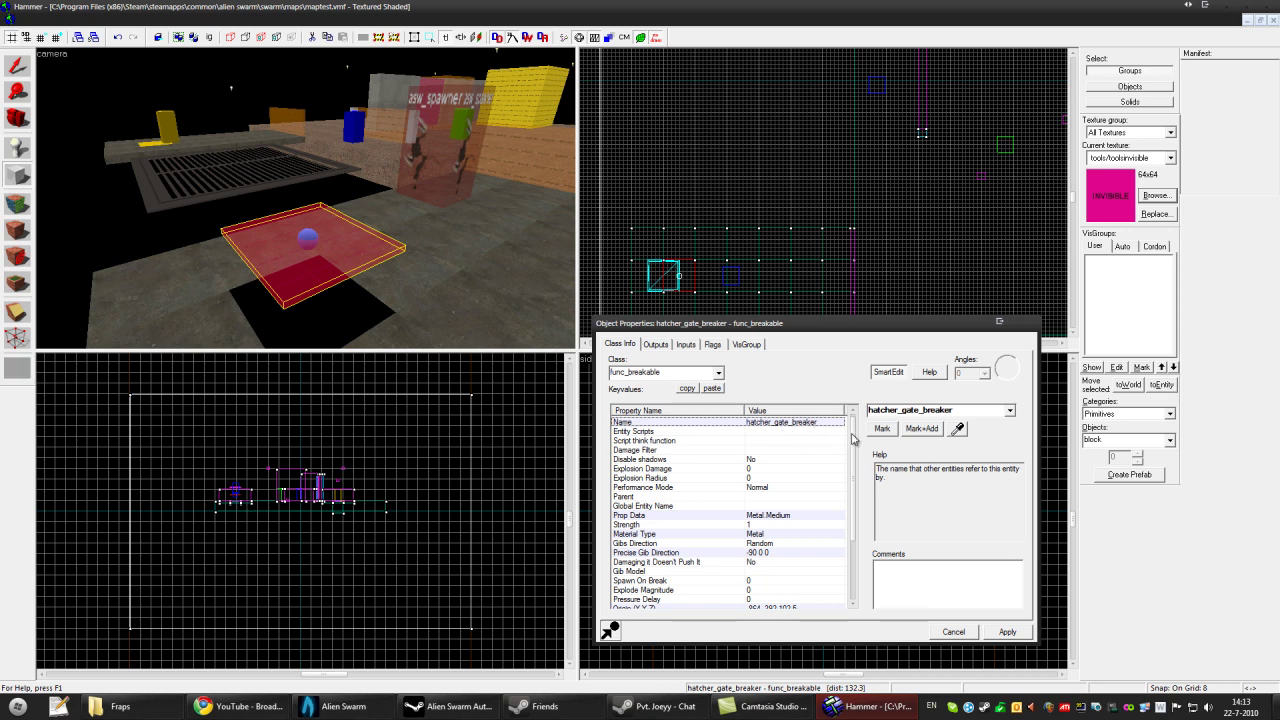
{"action": "scroll", "coordinate": [853, 438], "scroll_direction": "down", "scroll_amount": 1}
{"action": "scroll", "coordinate": [853, 438], "scroll_direction": "up", "scroll_amount": 1}
{"action": "left_click", "coordinate": [666, 516]}
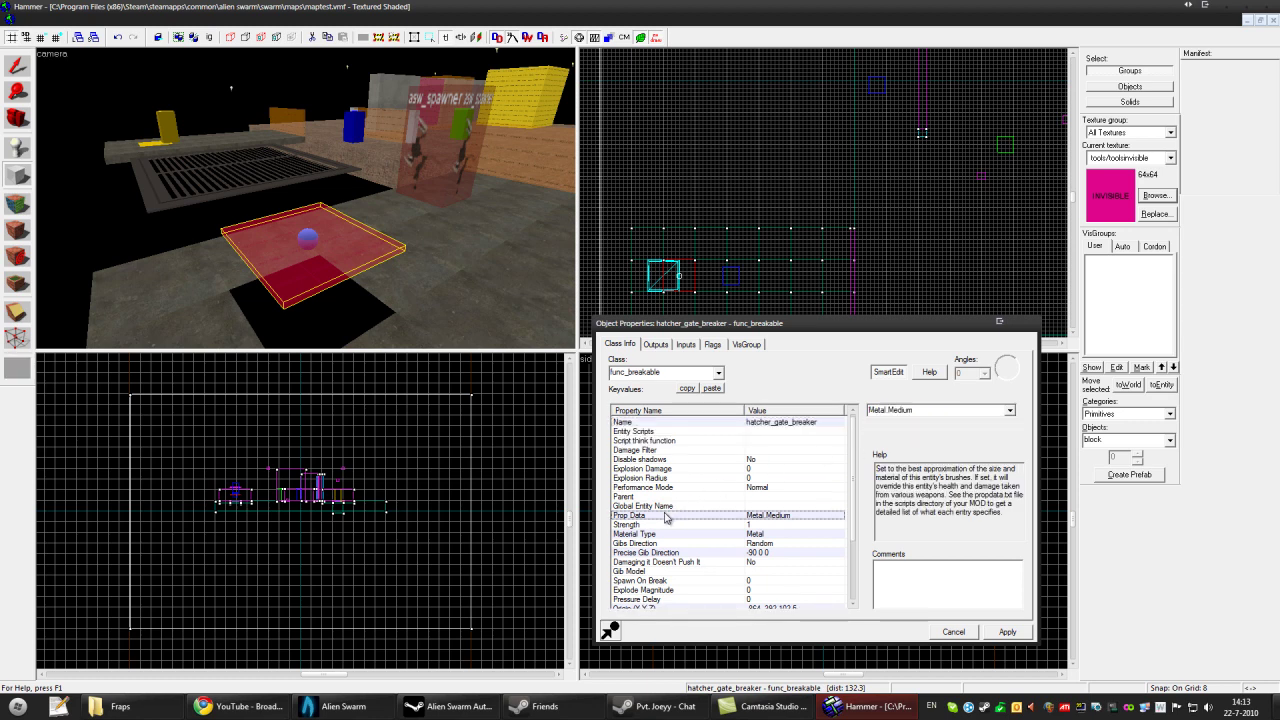
{"action": "left_click", "coordinate": [1010, 410]}
{"action": "left_click", "coordinate": [968, 425]}
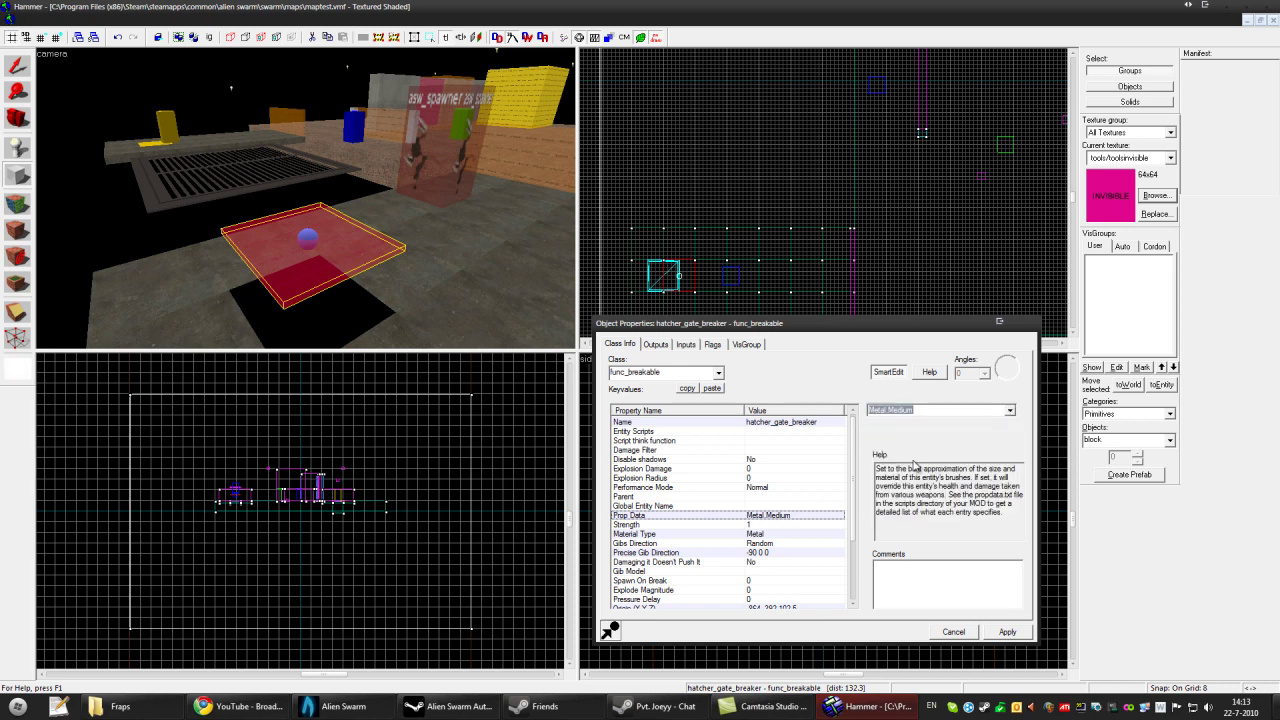
Step: Check the Material Type and the -90 0 0 Precise Gib Direction
{"action": "scroll", "coordinate": [858, 488], "scroll_direction": "down", "scroll_amount": 1}
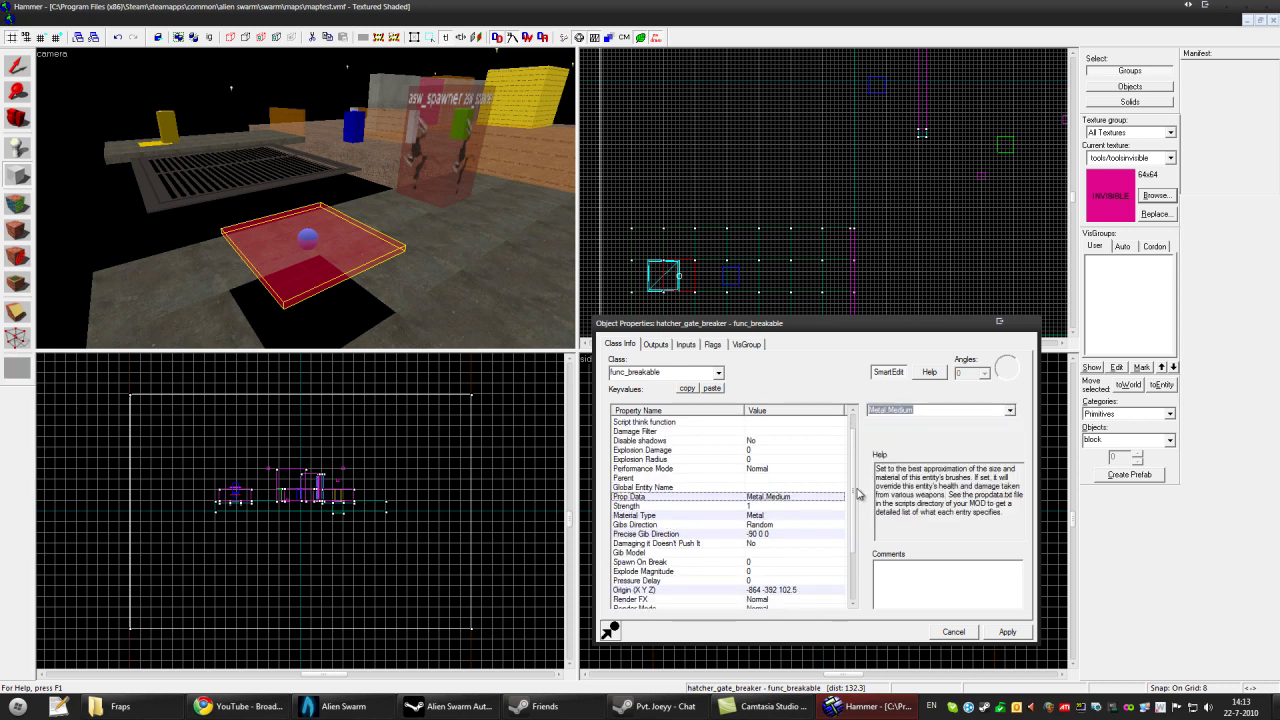
{"action": "left_click", "coordinate": [658, 515]}
{"action": "left_click", "coordinate": [1010, 411]}
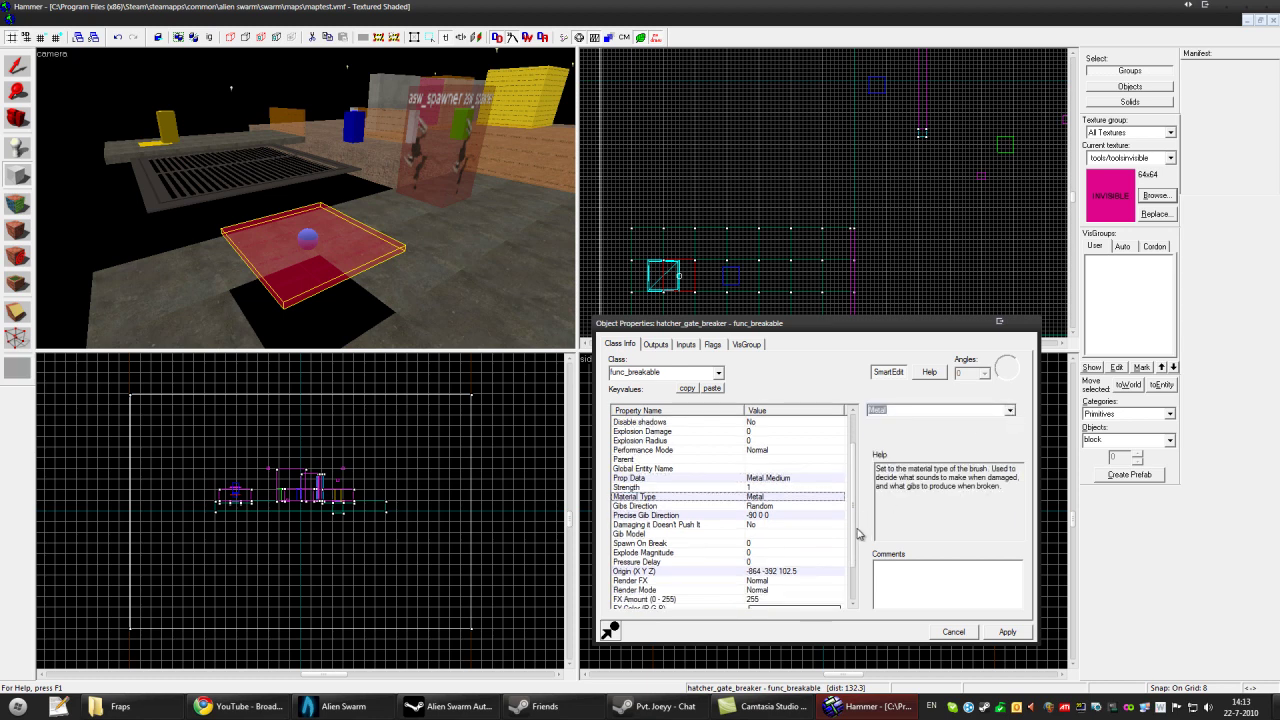
{"action": "scroll", "coordinate": [700, 519], "scroll_direction": "down", "scroll_amount": 1}
{"action": "left_click", "coordinate": [680, 515]}
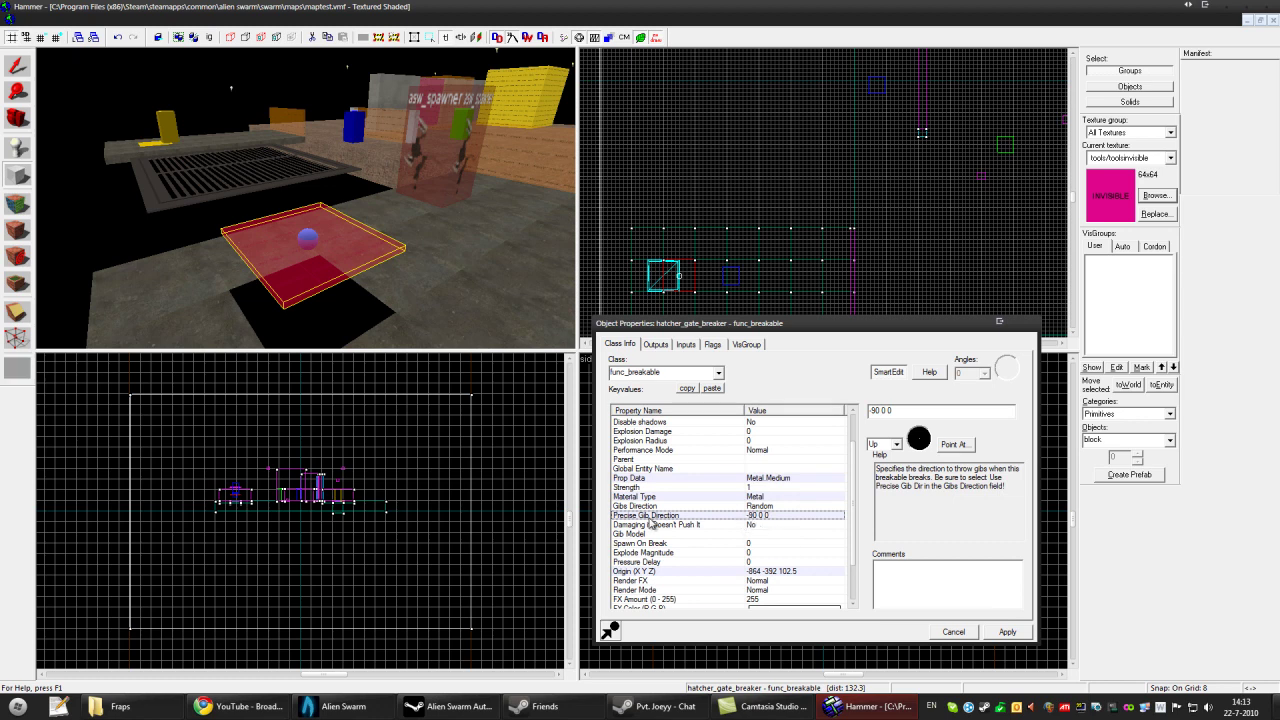
{"action": "left_click", "coordinate": [901, 447]}
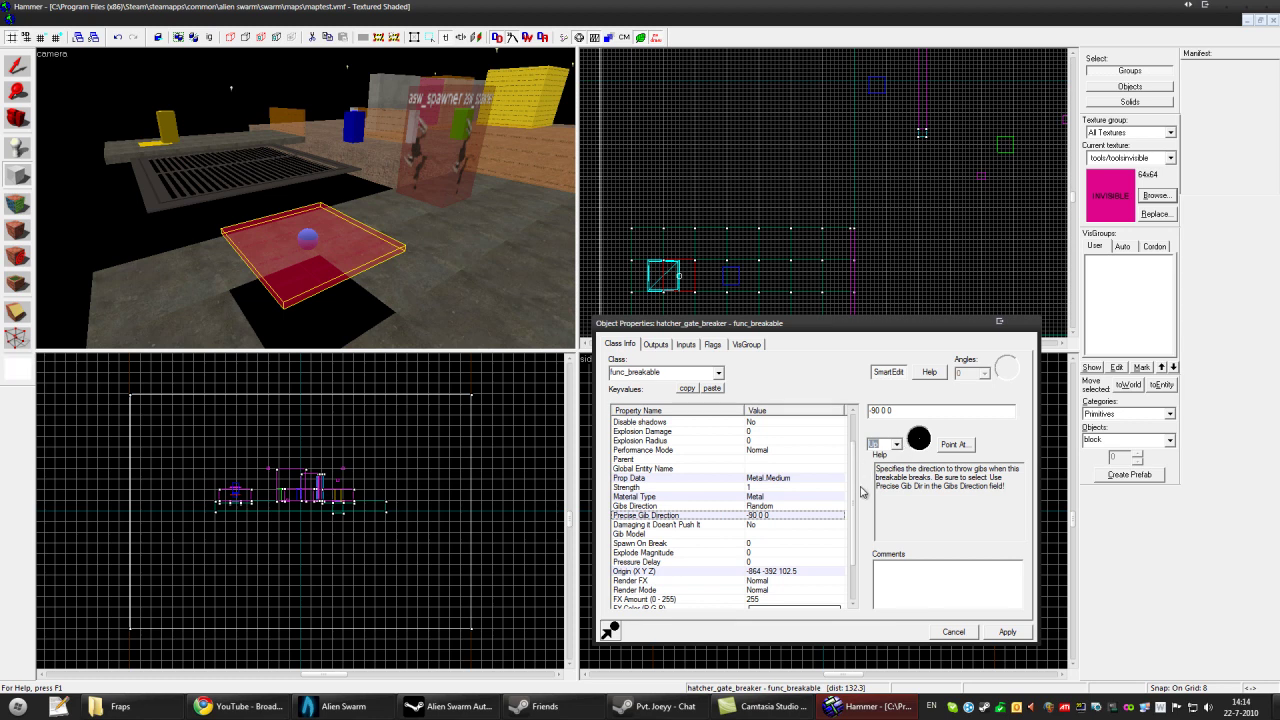
{"action": "scroll", "coordinate": [857, 515], "scroll_direction": "down", "scroll_amount": 1}
{"action": "scroll", "coordinate": [857, 515], "scroll_direction": "down", "scroll_amount": 1}
{"action": "scroll", "coordinate": [857, 515], "scroll_direction": "down", "scroll_amount": 1}
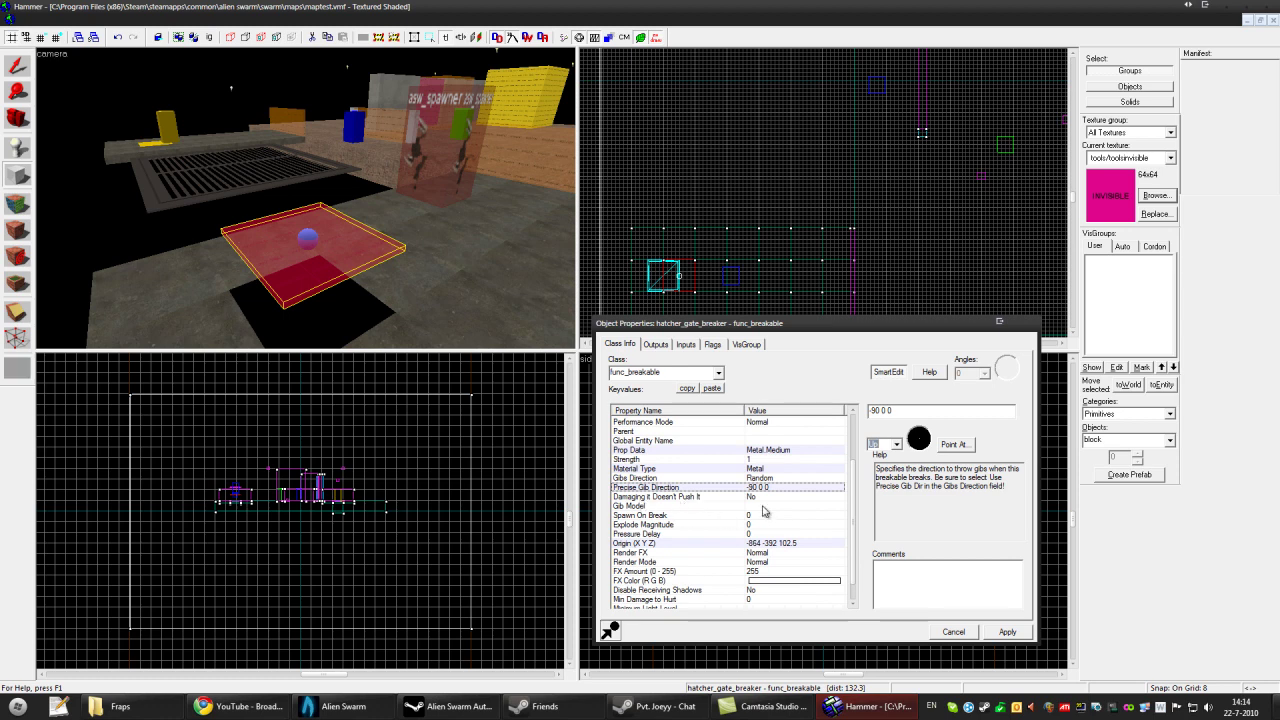
Step: Check Damaging it Doesn't Push It, then close the breaker's properties
{"action": "left_click", "coordinate": [833, 499]}
{"action": "scroll", "coordinate": [857, 507], "scroll_direction": "down", "scroll_amount": 1}
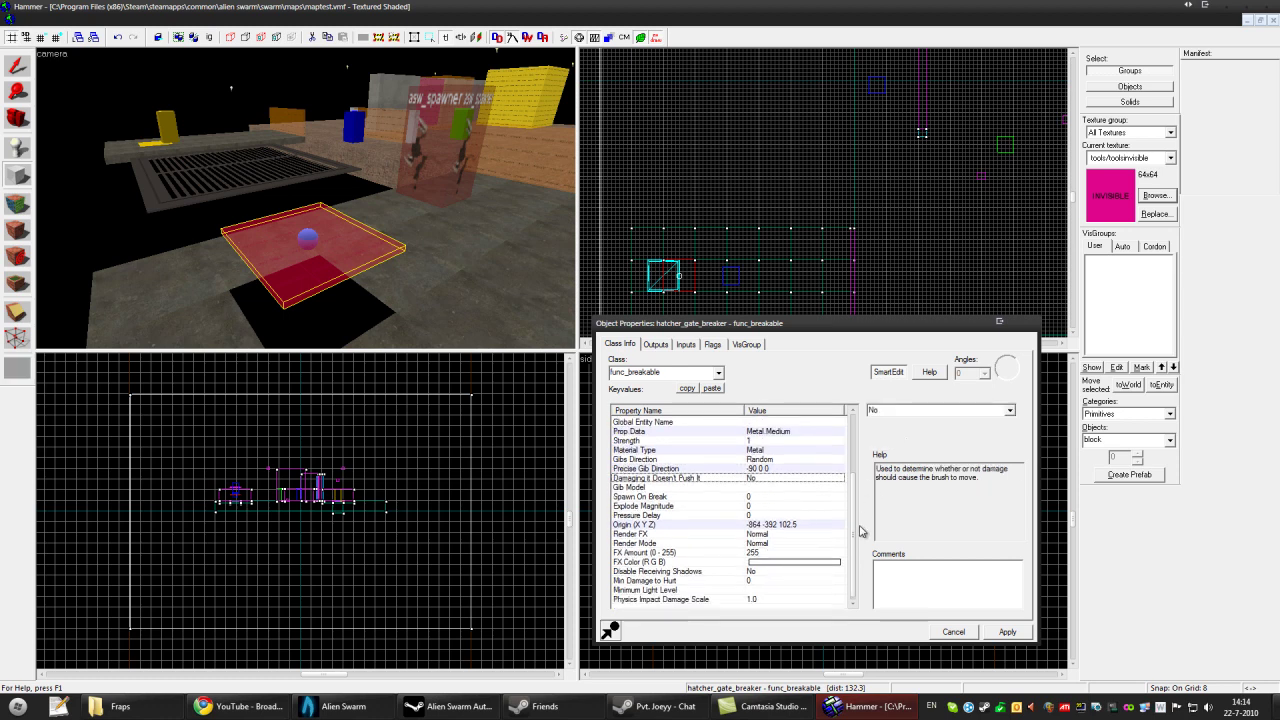
{"action": "left_click", "coordinate": [1008, 633]}
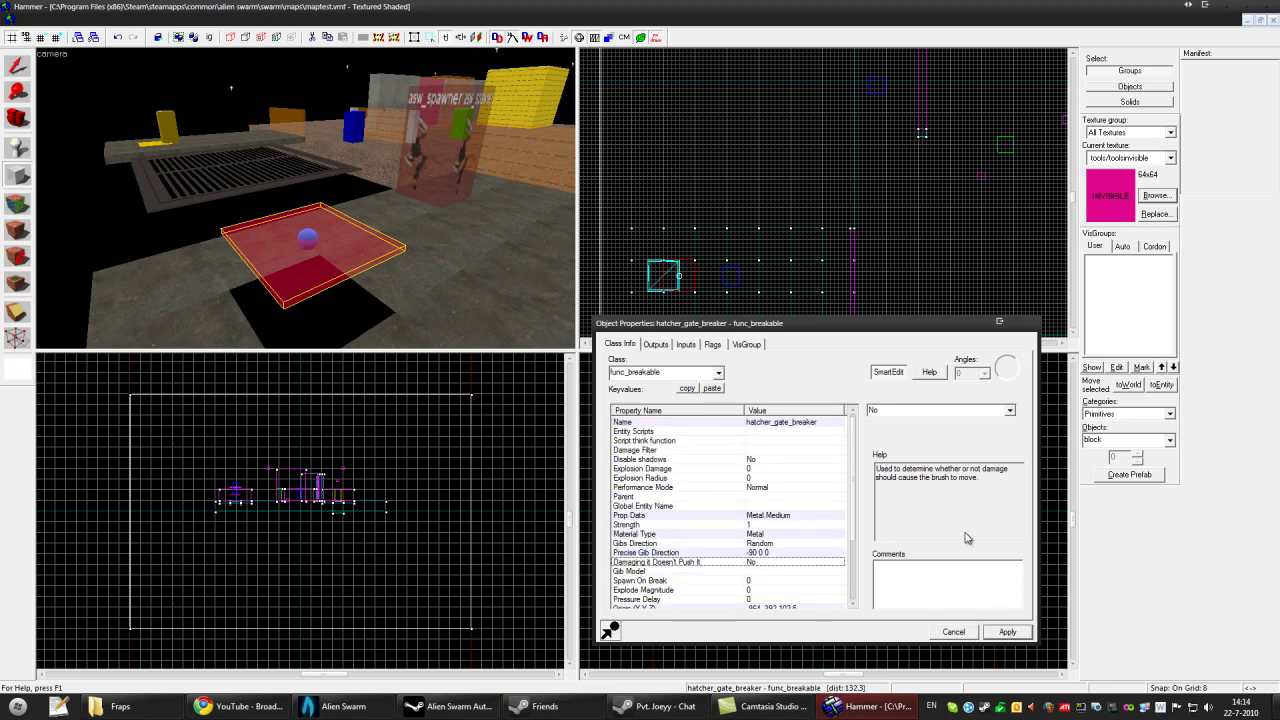
{"action": "mouse_move", "coordinate": [390, 165]}
{"action": "left_mouse_down"}
{"action": "mouse_move", "coordinate": [490, 169]}
{"action": "mouse_move", "coordinate": [358, 173]}
{"action": "mouse_move", "coordinate": [397, 169]}
{"action": "left_mouse_up"}
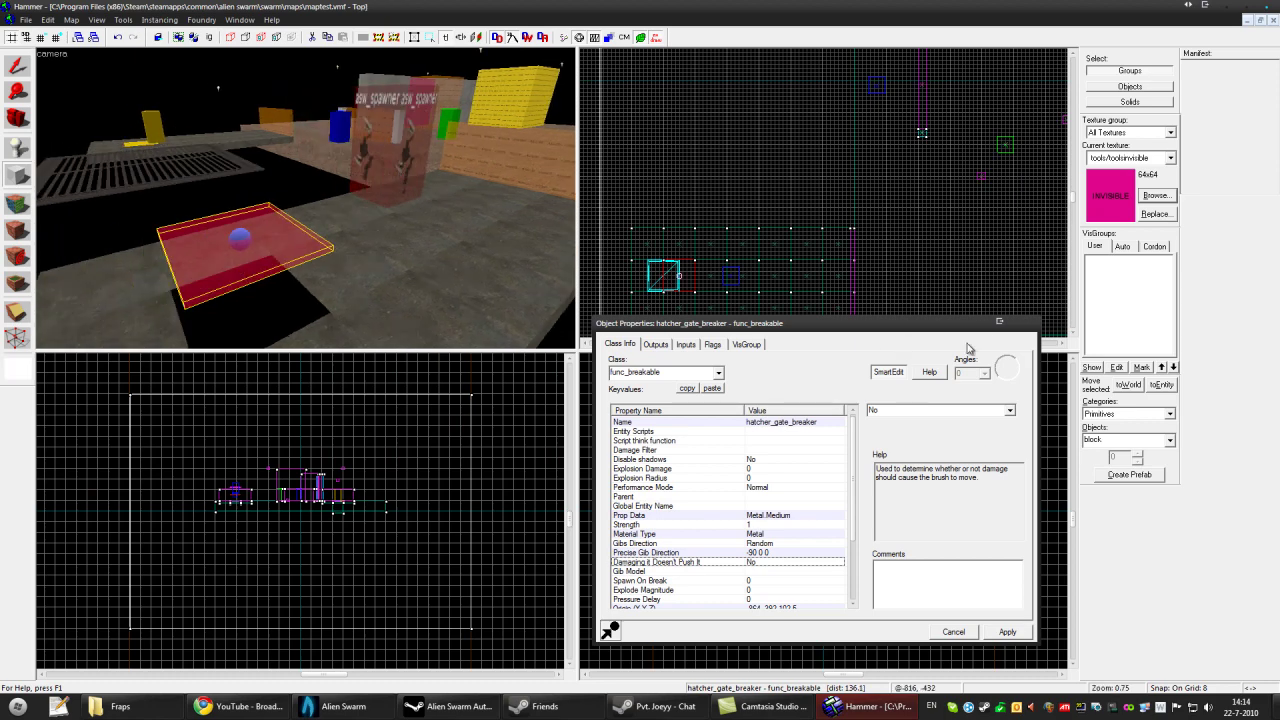
{"action": "key", "text": "Escape"}
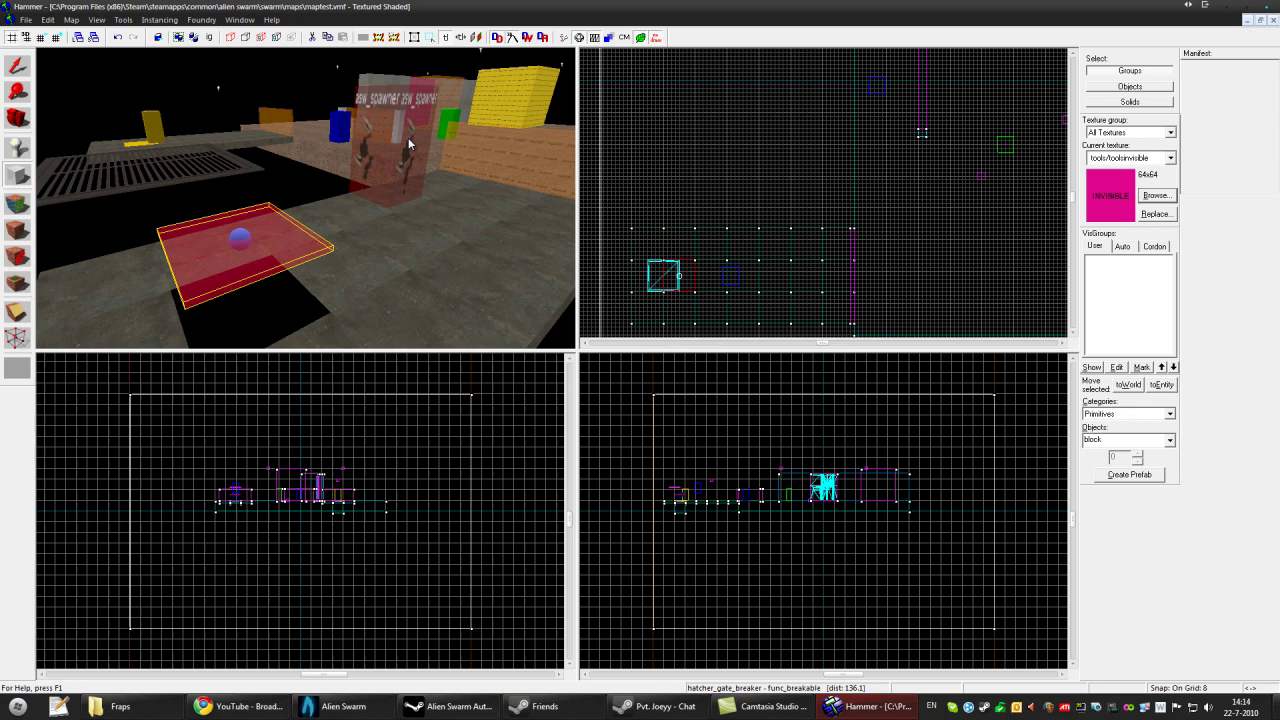
Step: Select the hatcher asw_spawner and open its Object Properties
{"action": "left_click", "coordinate": [17, 66]}
{"action": "left_click", "coordinate": [413, 158]}
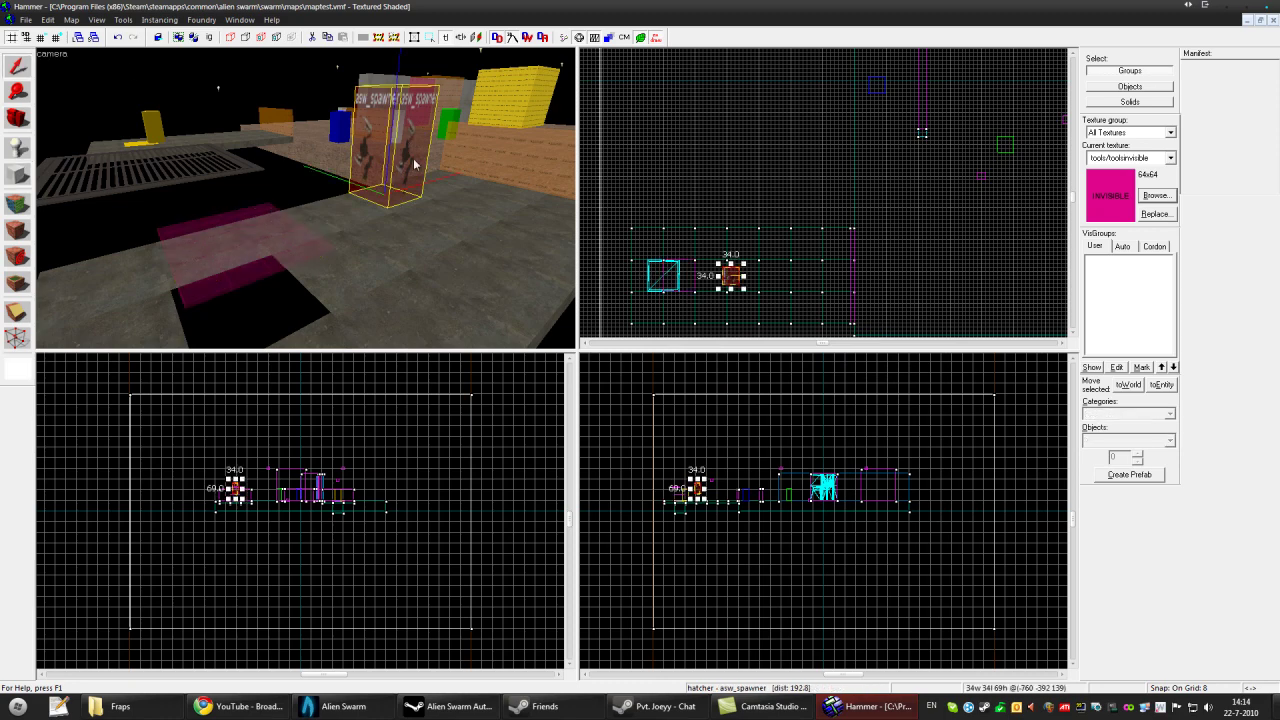
{"action": "scroll", "coordinate": [722, 279], "scroll_direction": "up", "scroll_amount": 4}
{"action": "right_click", "coordinate": [752, 280]}
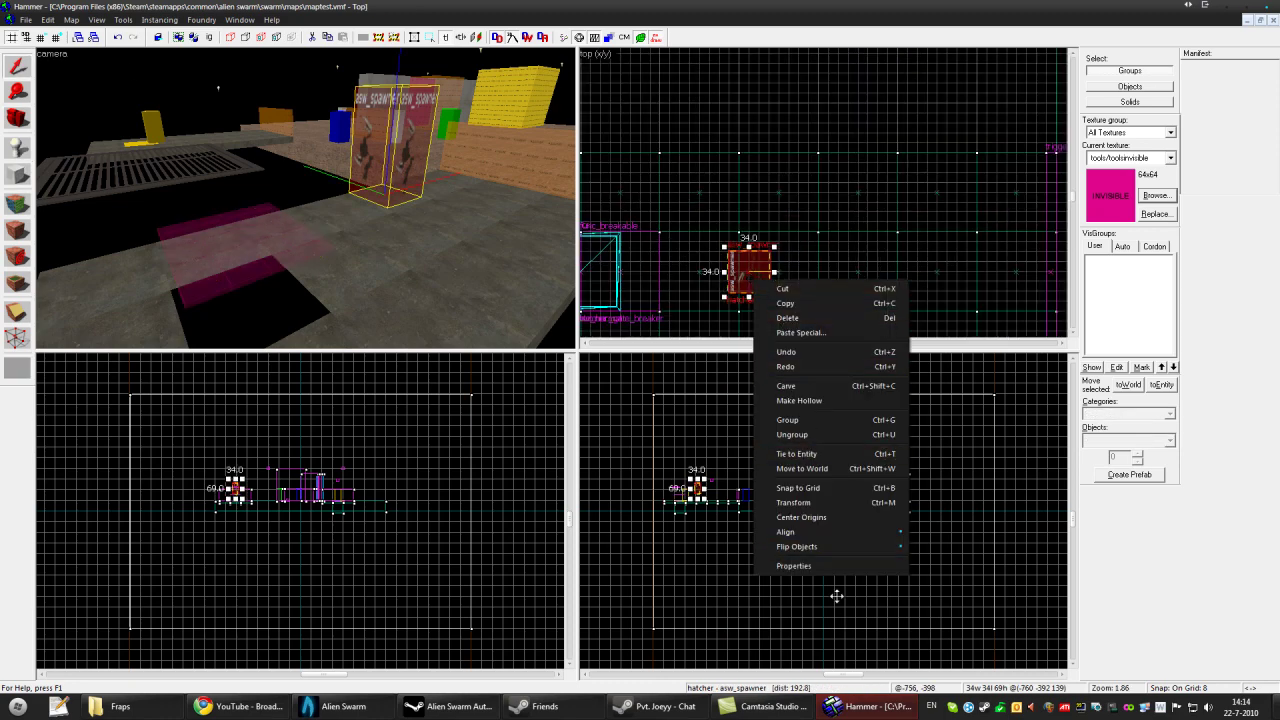
{"action": "left_click", "coordinate": [826, 565]}
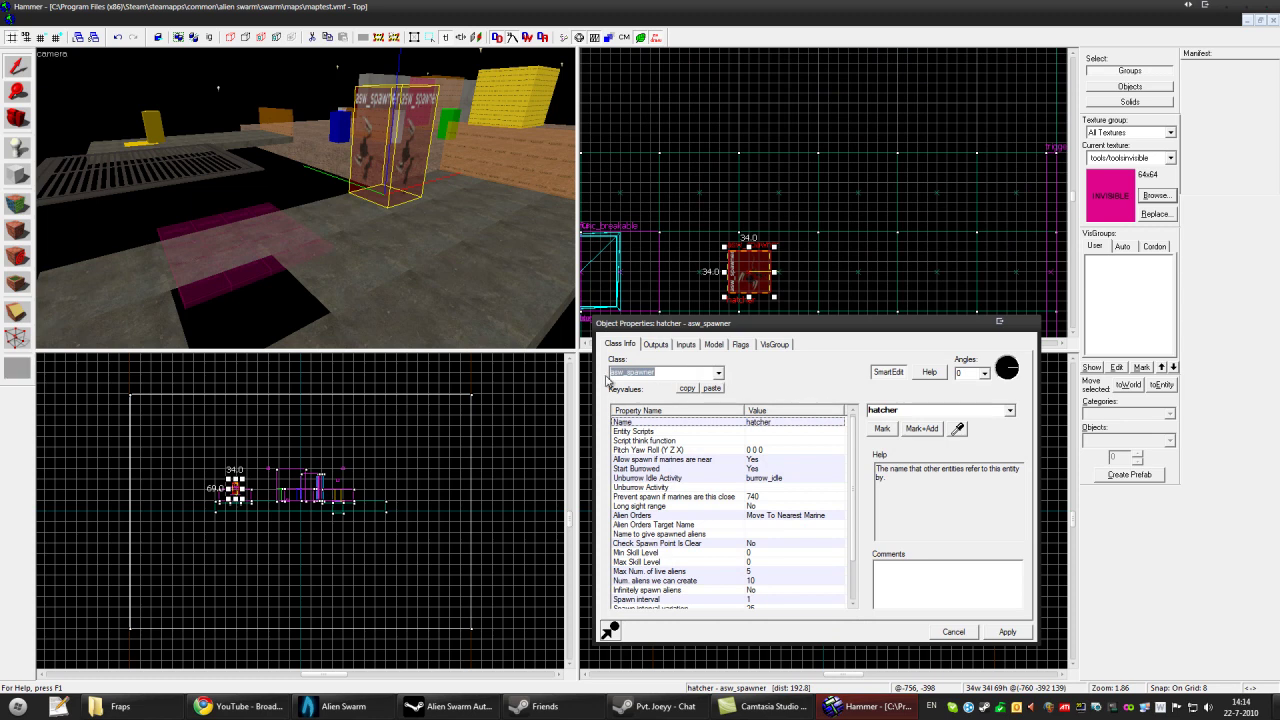
Step: Set Start Burrowed to Yes and confirm Unburrow Idle Activity is burrow_idle
{"action": "left_click", "coordinate": [810, 425]}
{"action": "left_click", "coordinate": [661, 460]}
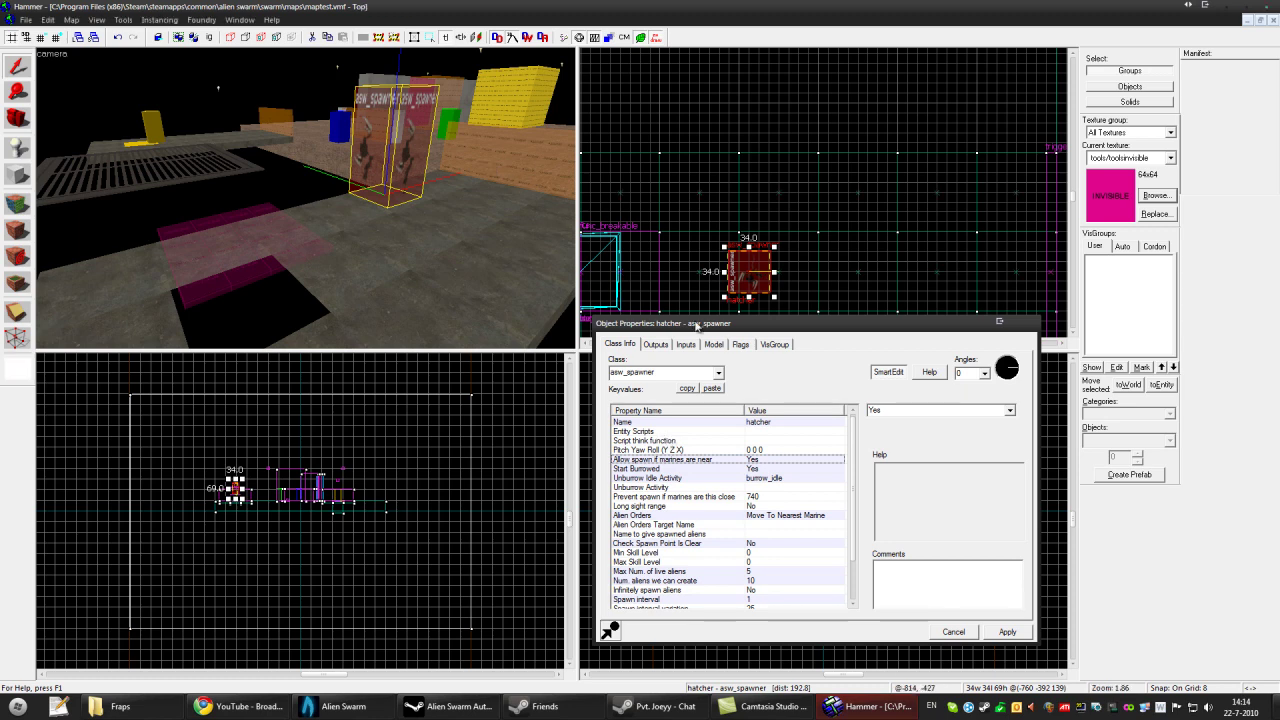
{"action": "left_click", "coordinate": [678, 469]}
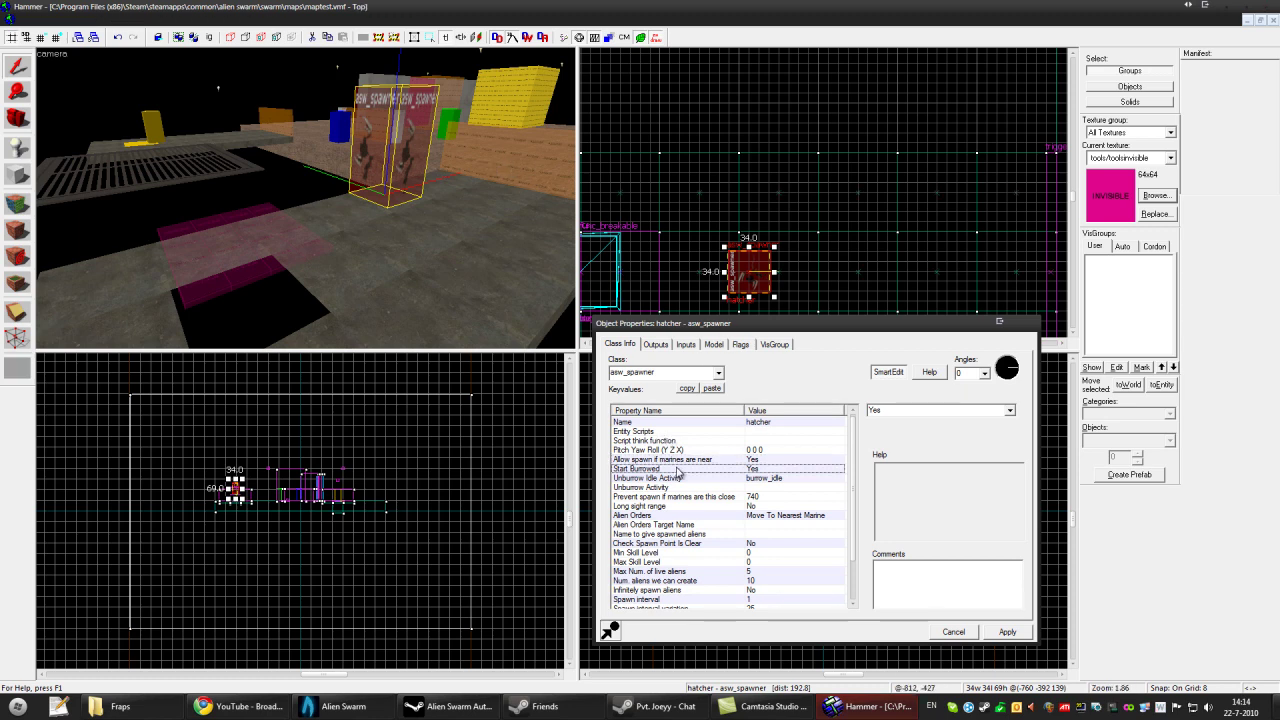
{"action": "left_click", "coordinate": [1010, 410]}
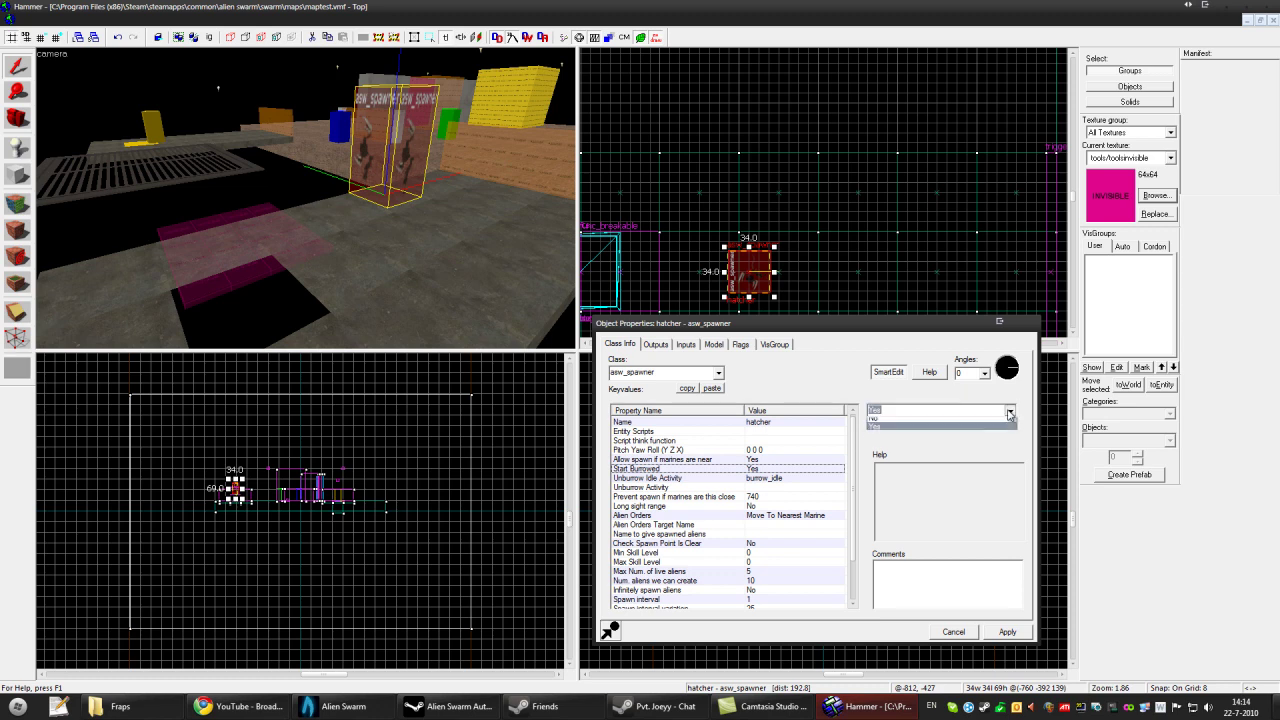
{"action": "left_click", "coordinate": [936, 428]}
{"action": "left_click", "coordinate": [660, 479]}
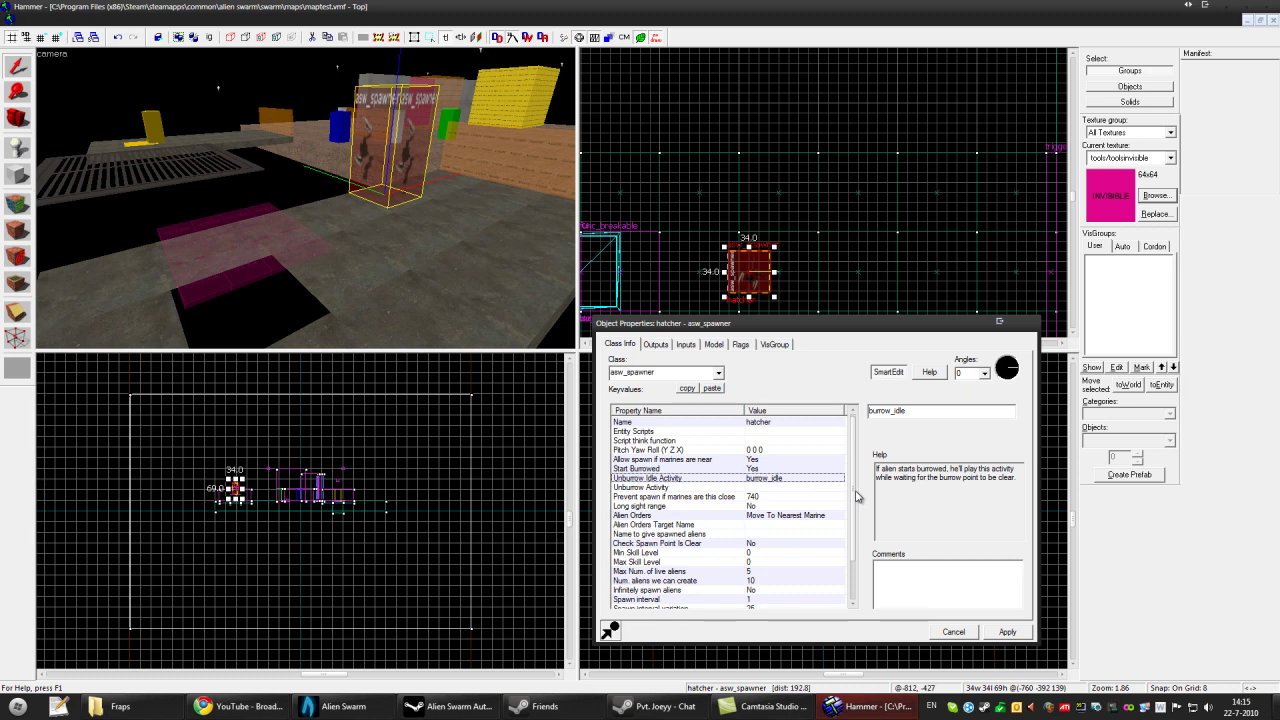
Step: Review the spawner's Move To Nearest Marine order, spawn-clear check and alien count limits
{"action": "left_click_drag", "start_coordinate": [856, 497], "coordinate": [848, 527]}
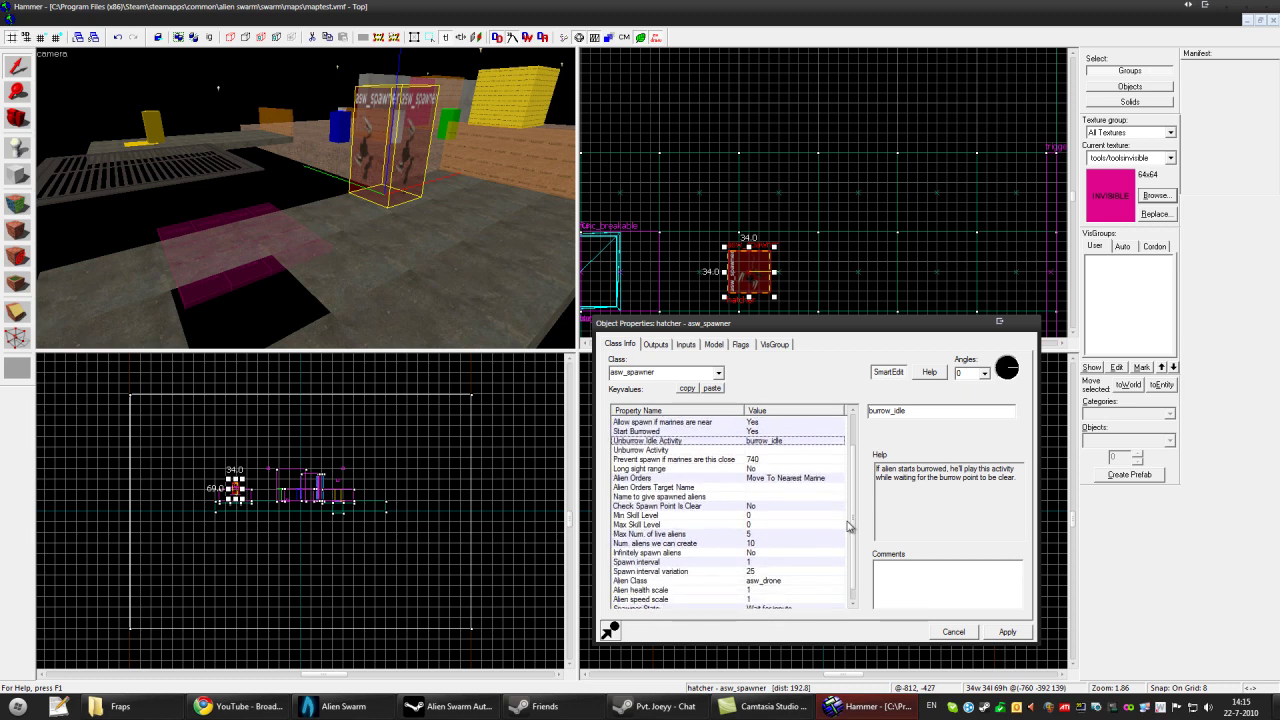
{"action": "left_click", "coordinate": [652, 478]}
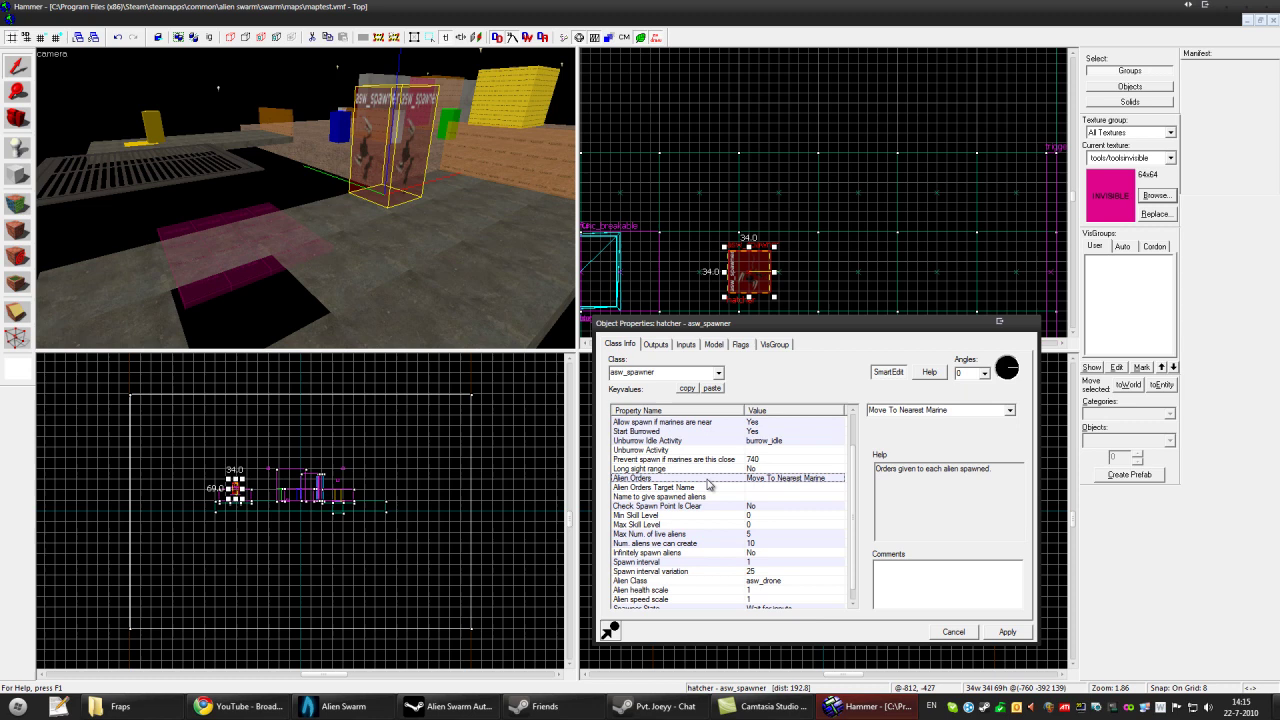
{"action": "left_click", "coordinate": [1012, 412]}
{"action": "left_click", "coordinate": [1014, 418]}
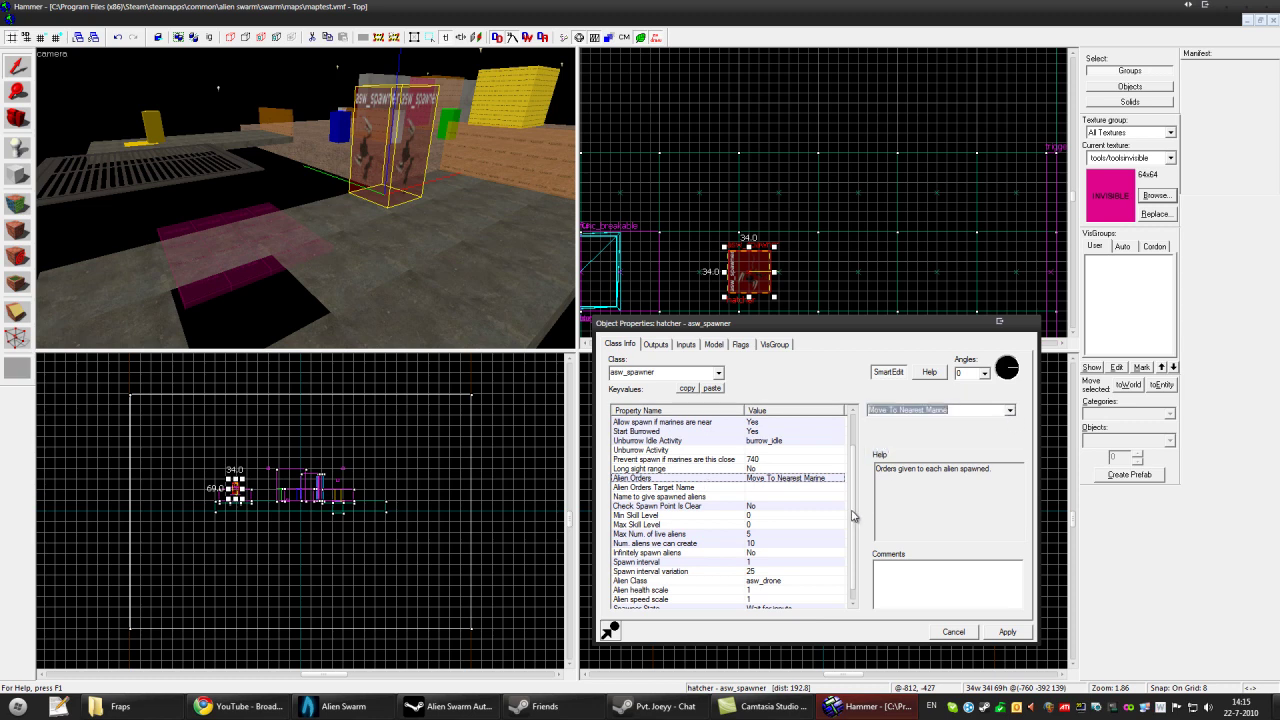
{"action": "left_click_drag", "start_coordinate": [856, 517], "coordinate": [853, 531]}
{"action": "left_click", "coordinate": [686, 500]}
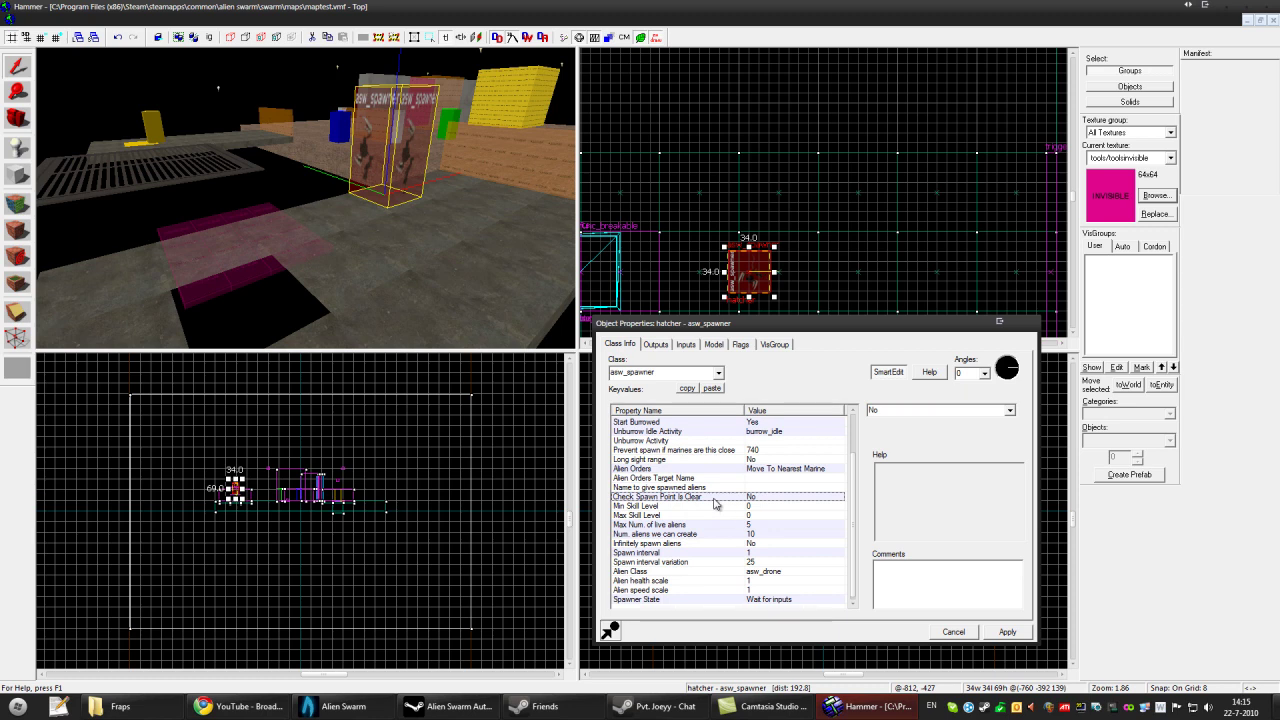
{"action": "left_click", "coordinate": [766, 525]}
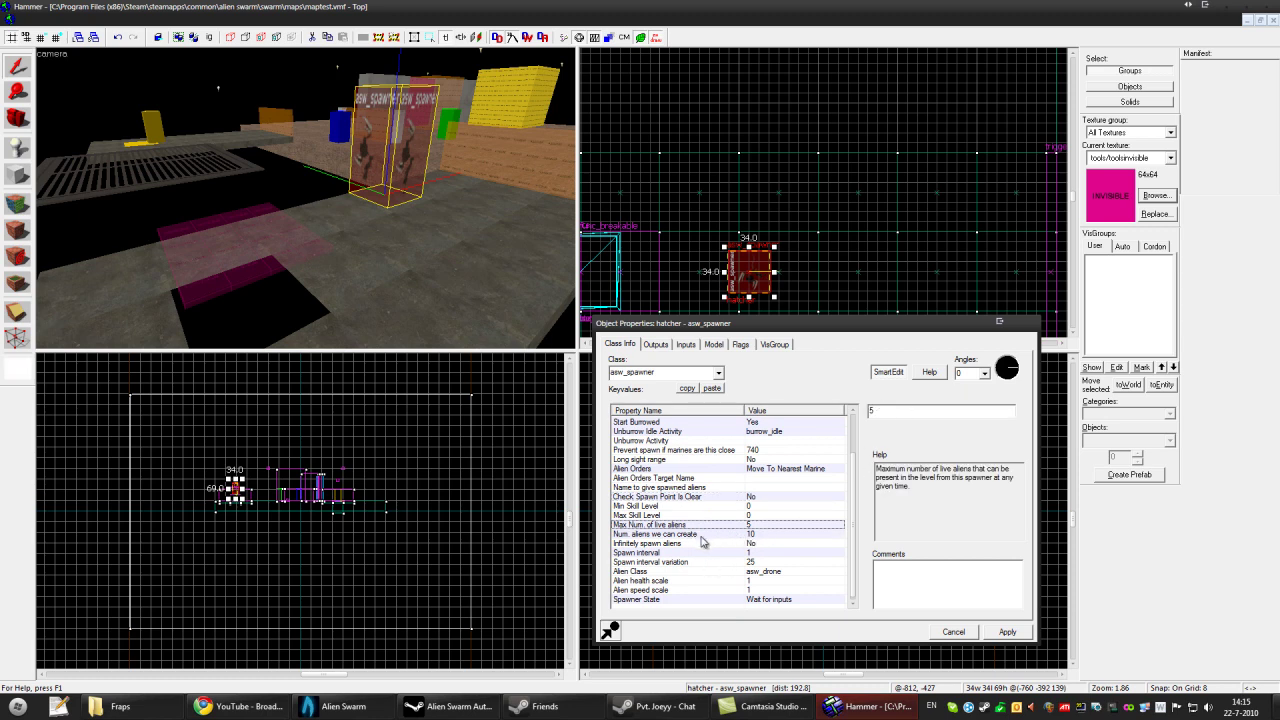
{"action": "left_click", "coordinate": [706, 535]}
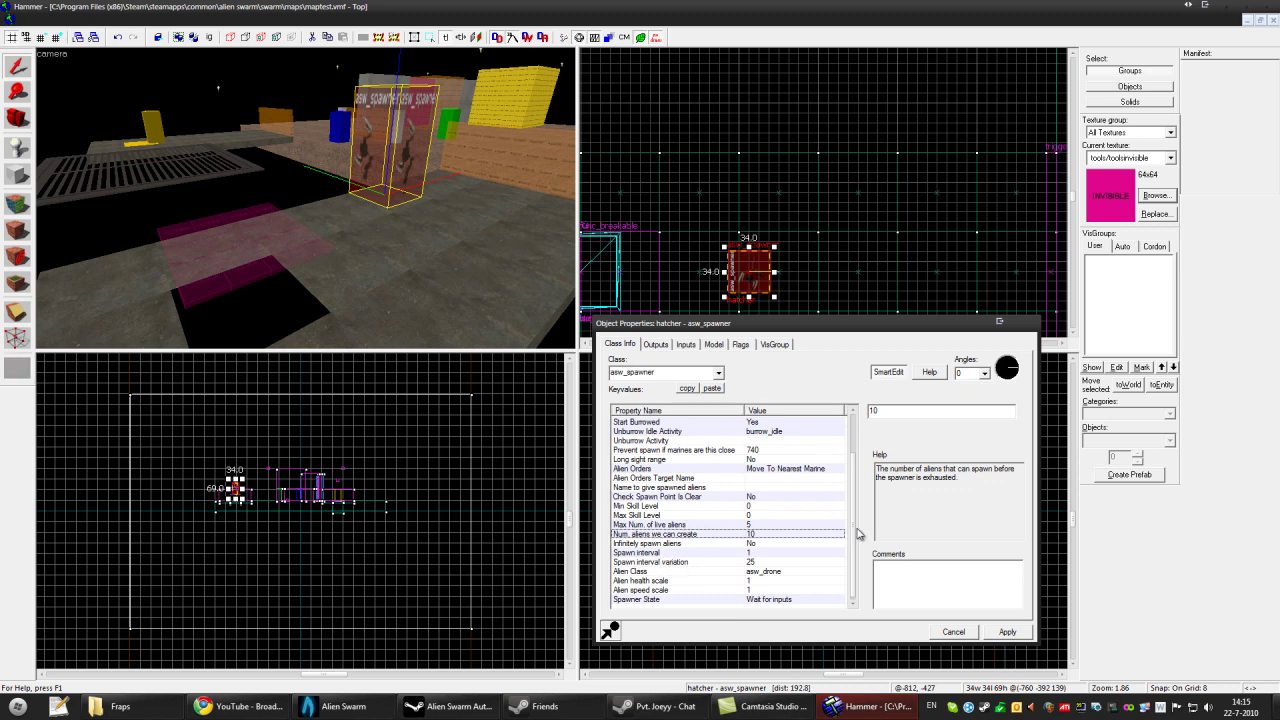
{"action": "key", "text": "Down"}
{"action": "key", "text": "Down"}
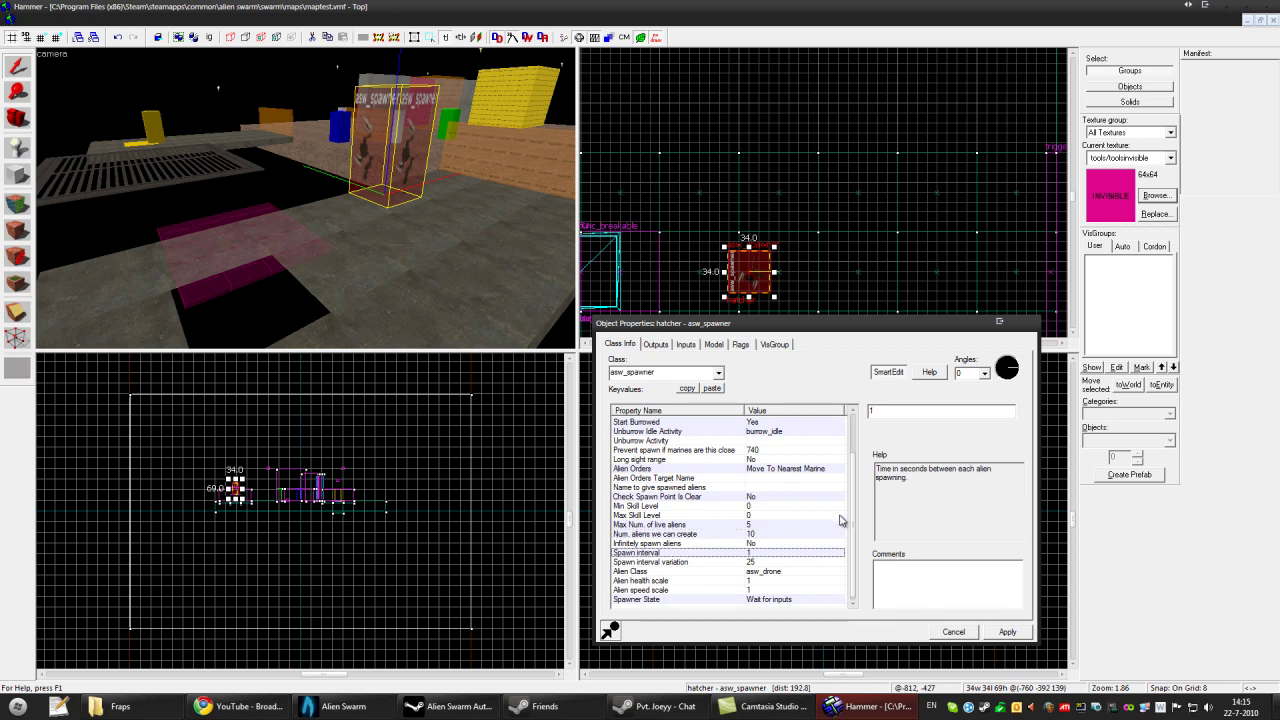
Step: Set Spawner State to Wait for inputs, apply, and close the spawner's properties
{"action": "left_click", "coordinate": [752, 601]}
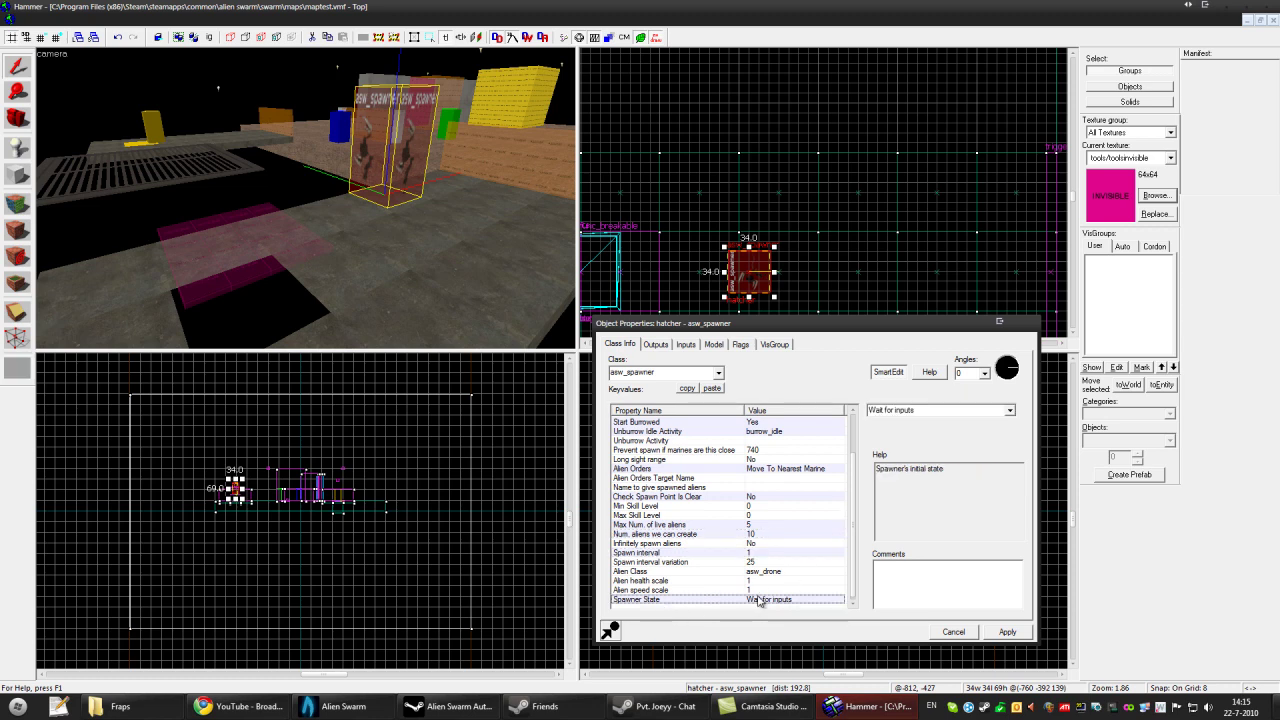
{"action": "left_click", "coordinate": [1010, 411]}
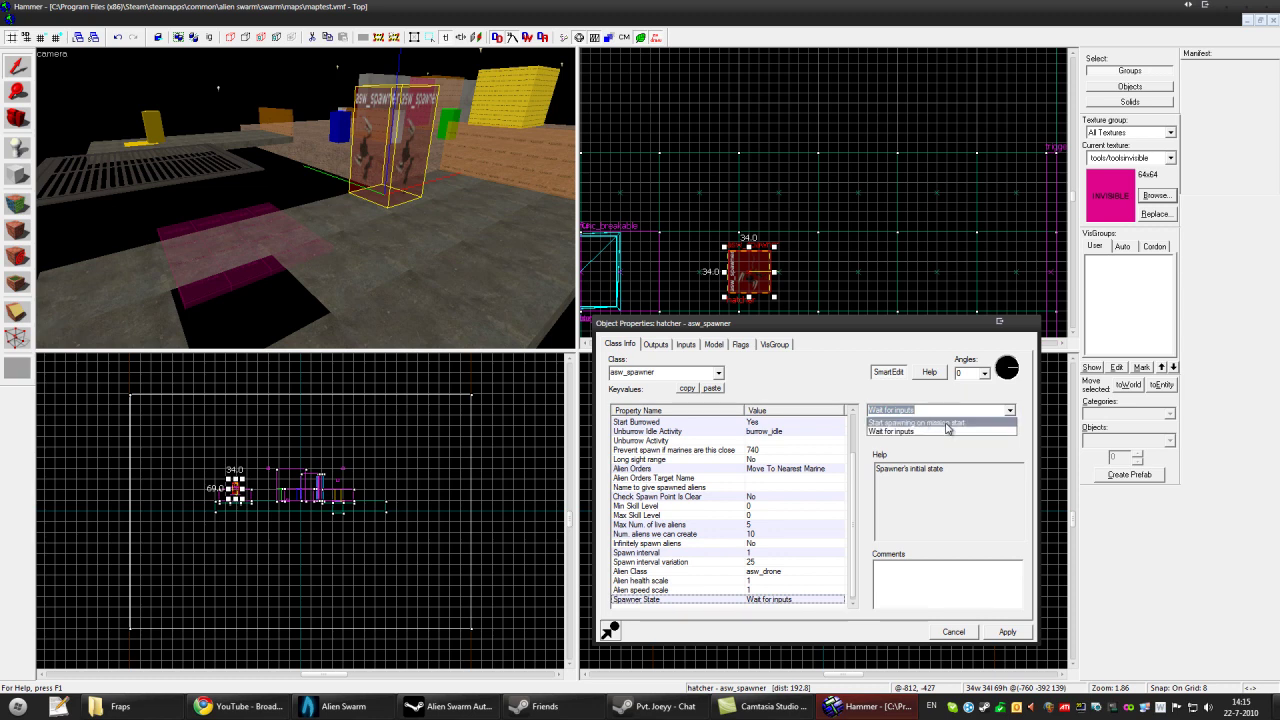
{"action": "left_click", "coordinate": [904, 432]}
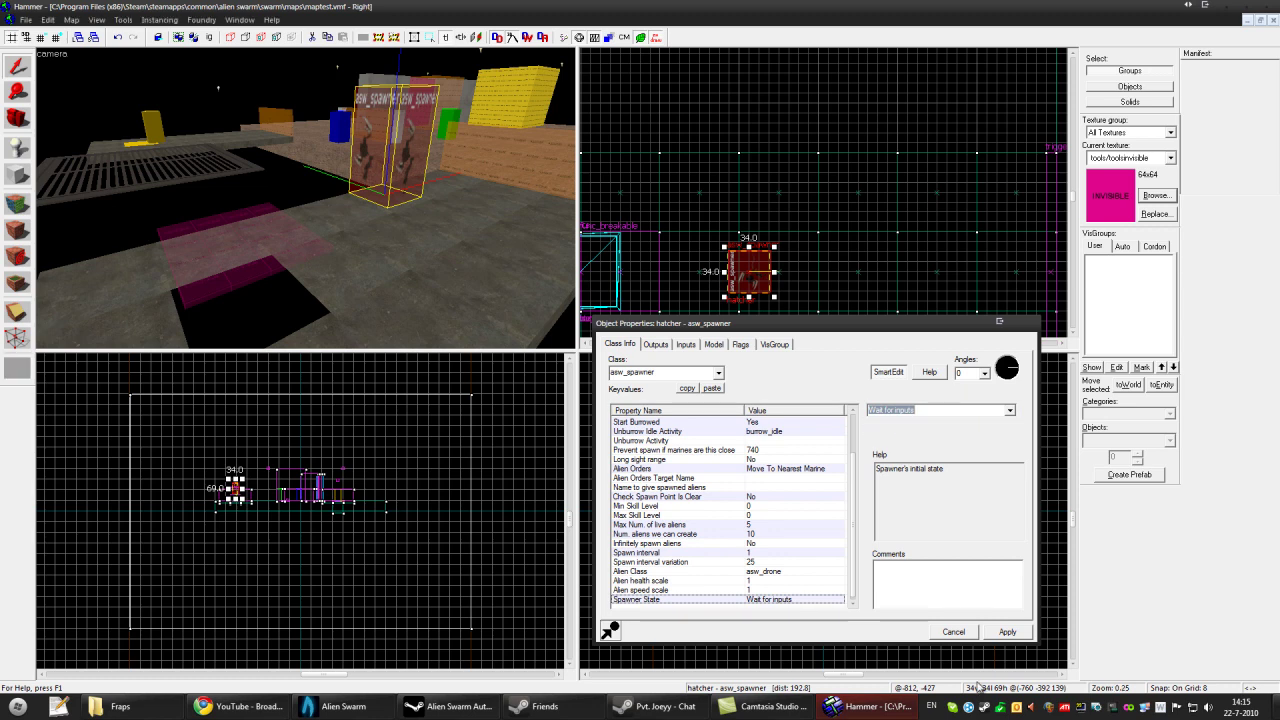
{"action": "left_click", "coordinate": [1007, 632]}
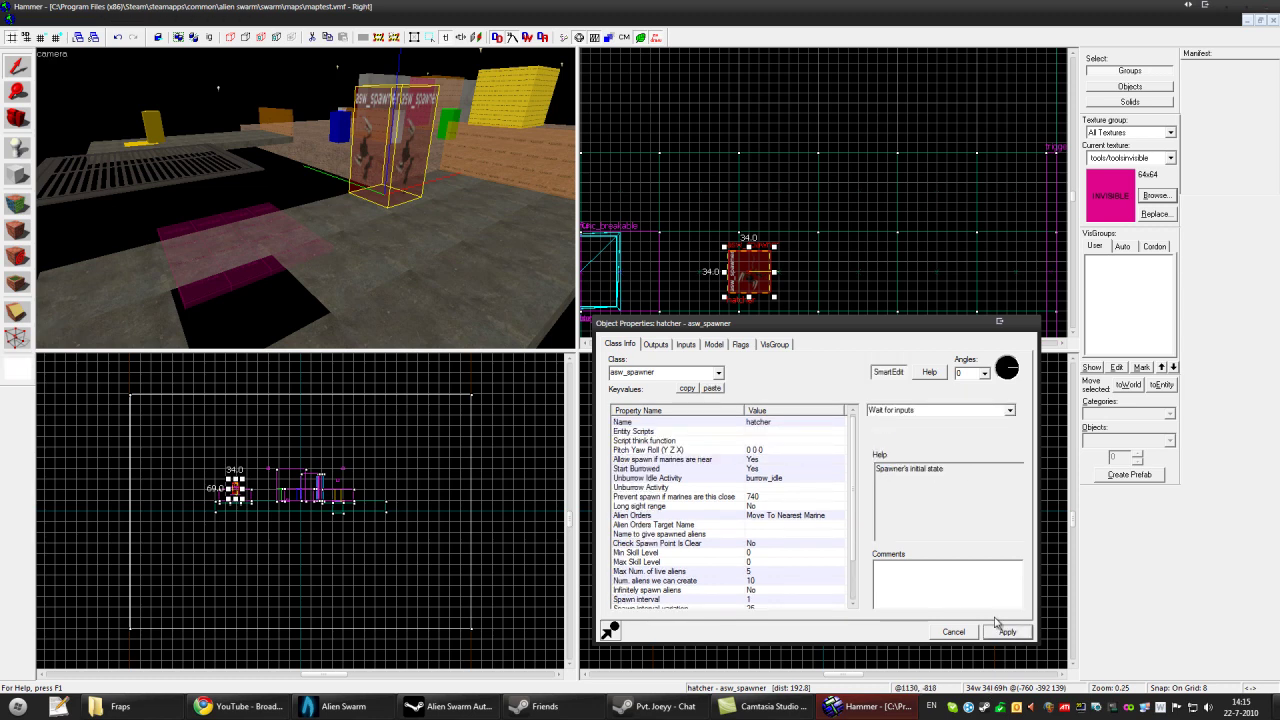
{"action": "left_click", "coordinate": [1035, 323]}
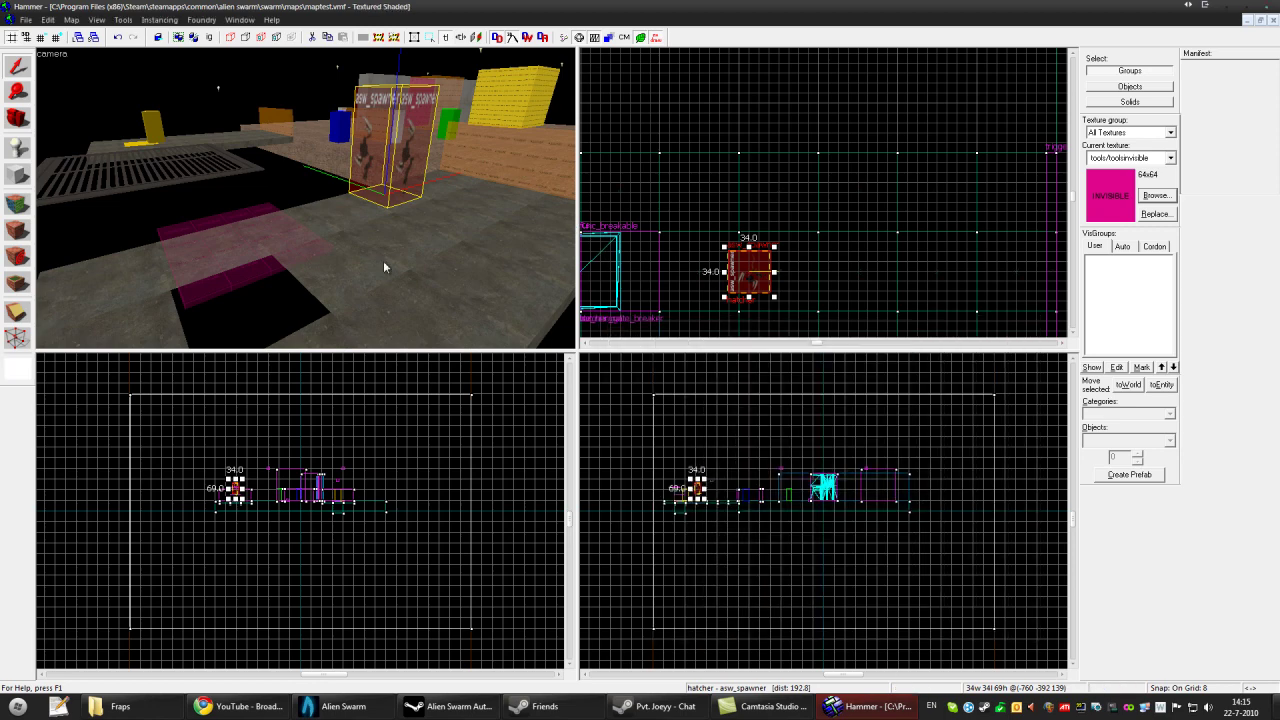
Step: Select the hatcher_trig trigger_once and open its Object Properties
{"action": "scroll", "coordinate": [383, 262], "scroll_direction": "down", "scroll_amount": 3}
{"action": "scroll", "coordinate": [378, 266], "scroll_direction": "down", "scroll_amount": 3}
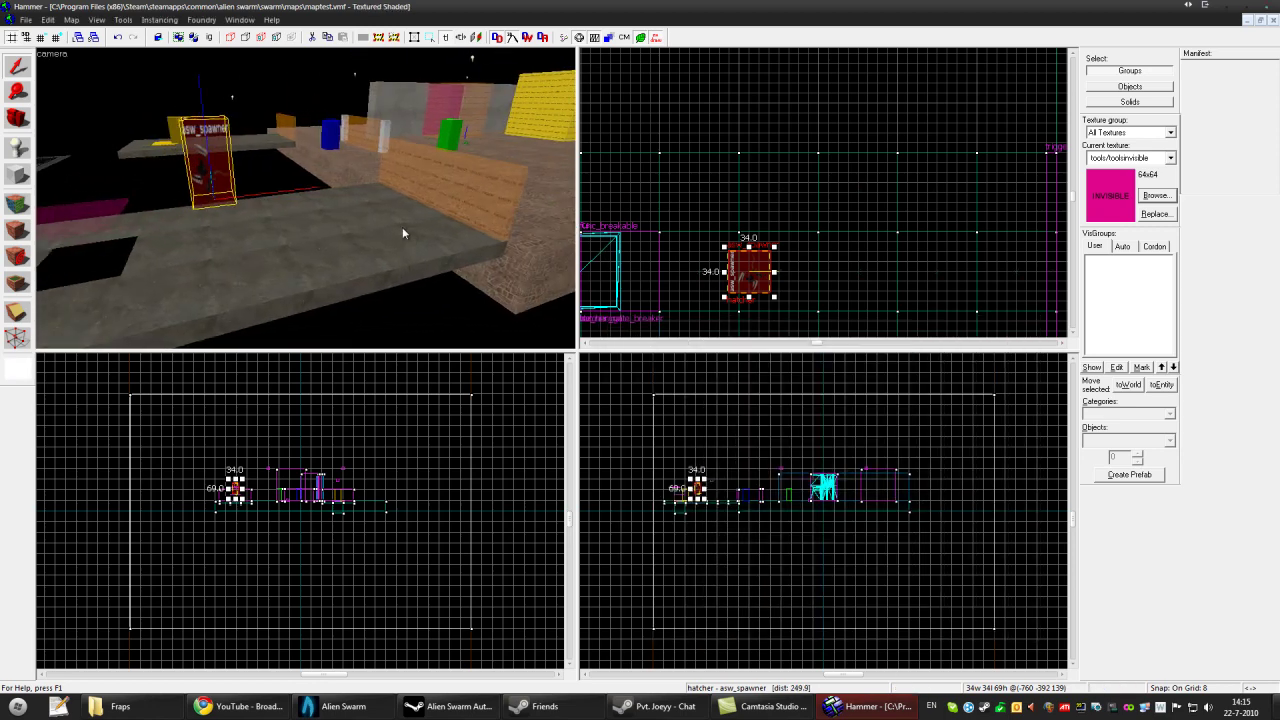
{"action": "left_click", "coordinate": [489, 167]}
{"action": "key", "text": "Right"}
{"action": "key", "text": "Down"}
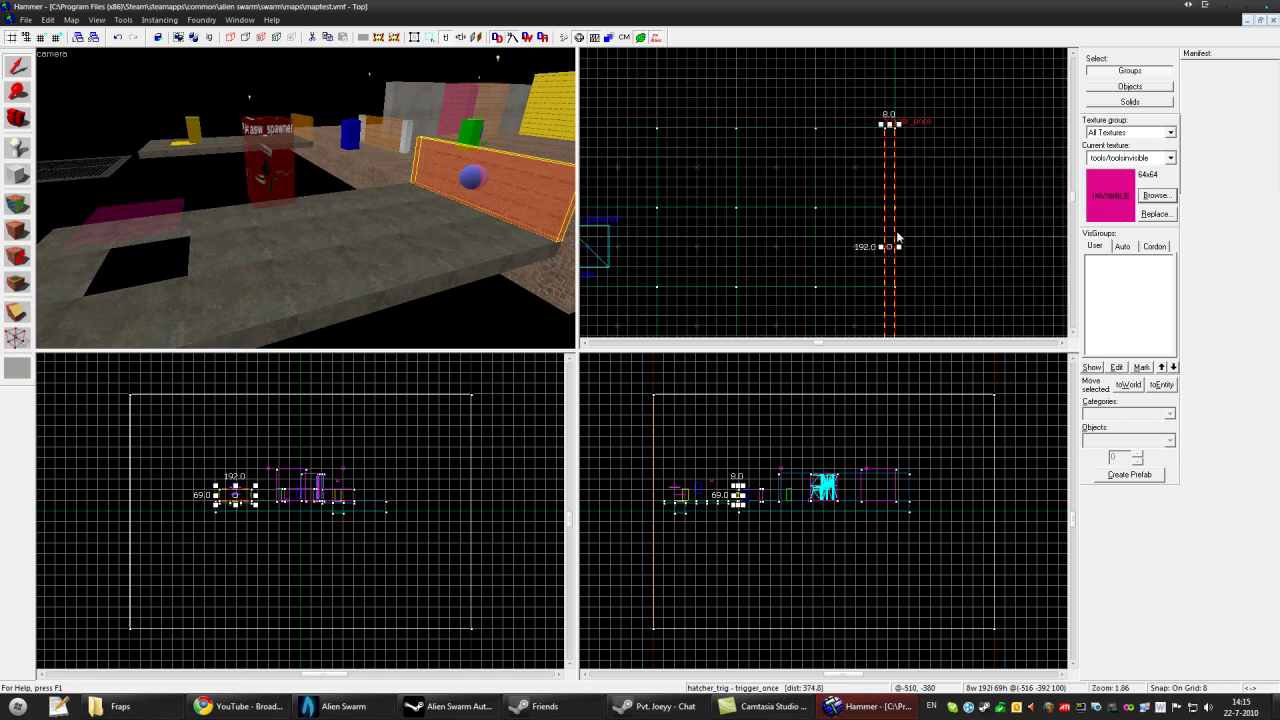
{"action": "right_click", "coordinate": [890, 228]}
{"action": "left_click", "coordinate": [930, 513]}
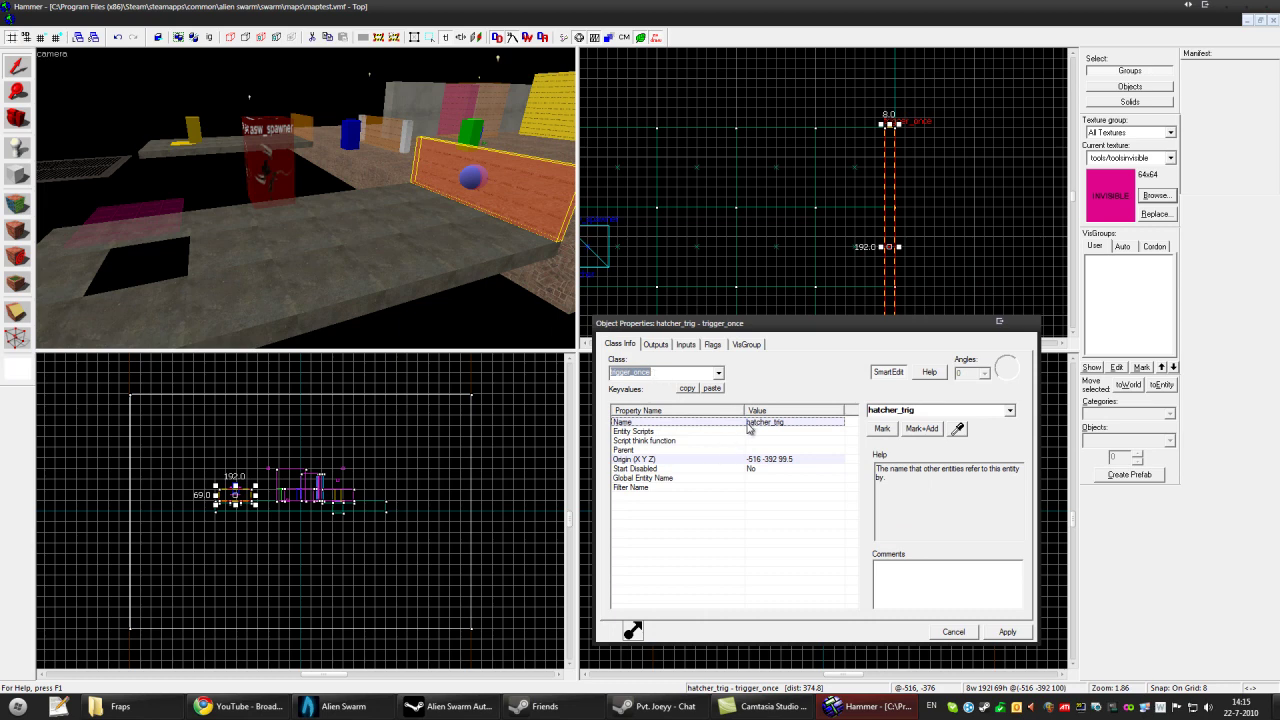
Step: Review the OnTrigger output that fires StartSpawning on the hatcher
{"action": "left_click", "coordinate": [656, 344]}
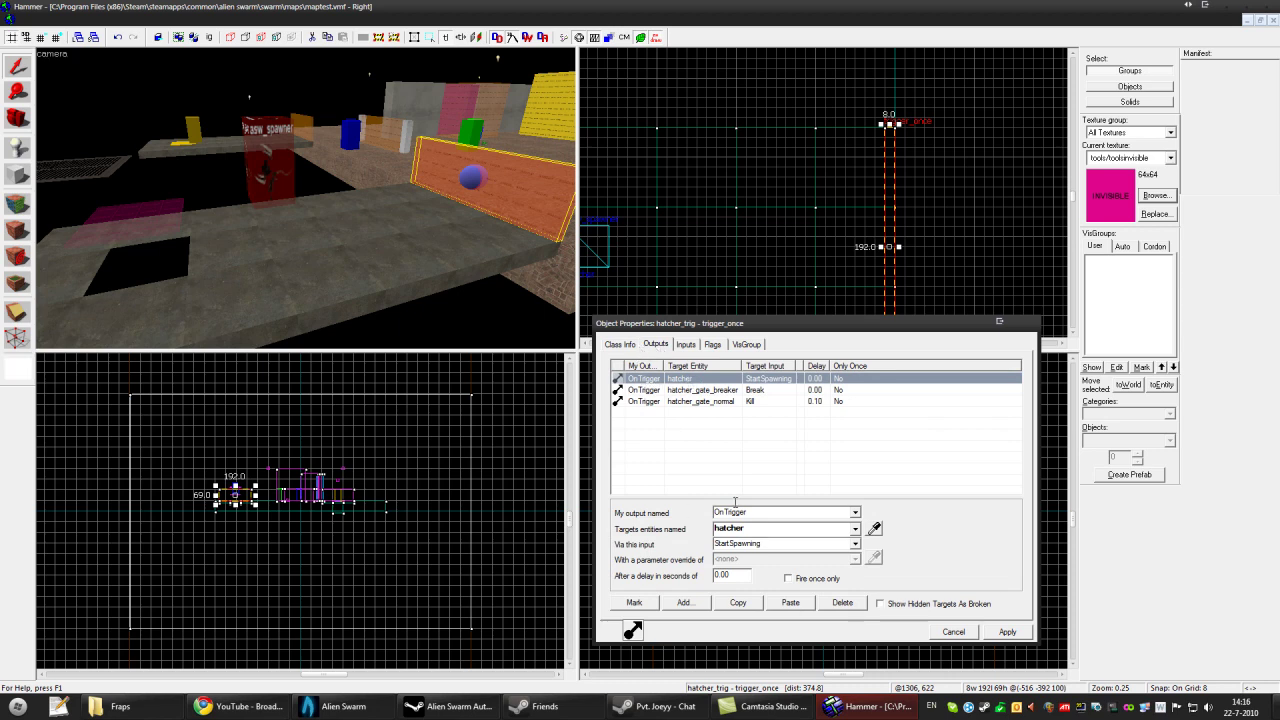
{"action": "left_click", "coordinate": [855, 512]}
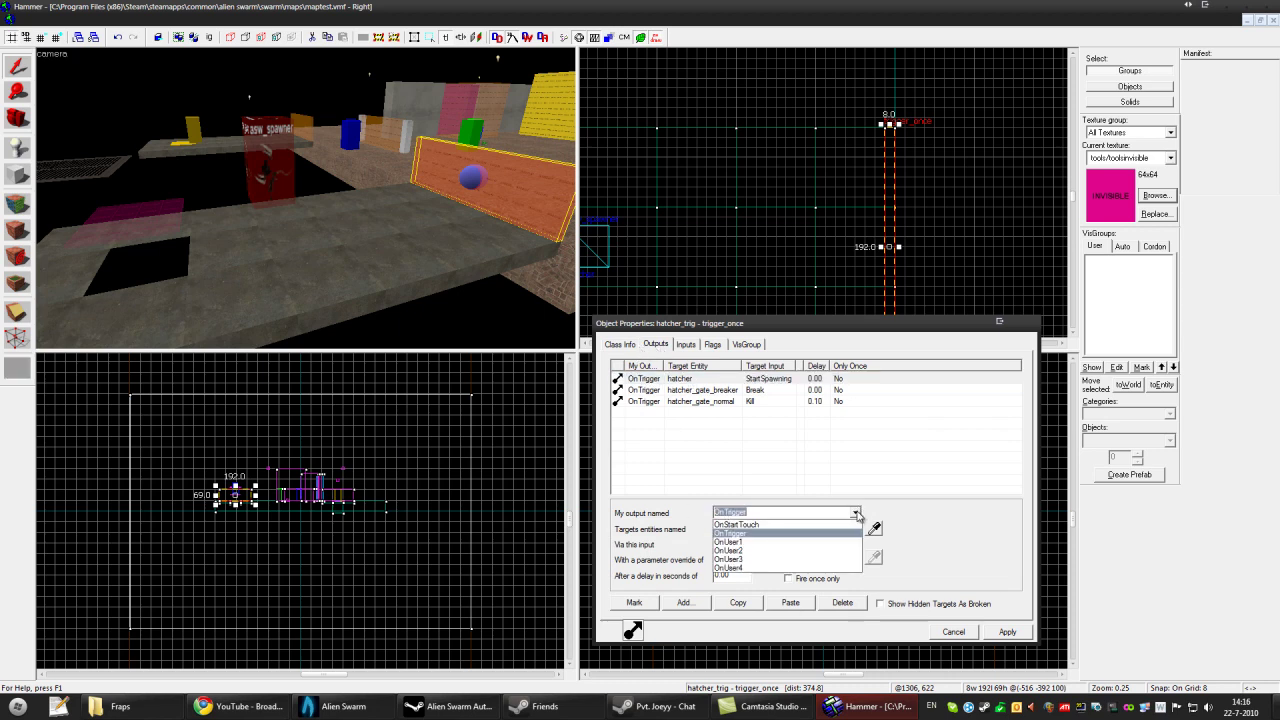
{"action": "left_click", "coordinate": [856, 513]}
{"action": "left_click", "coordinate": [855, 529]}
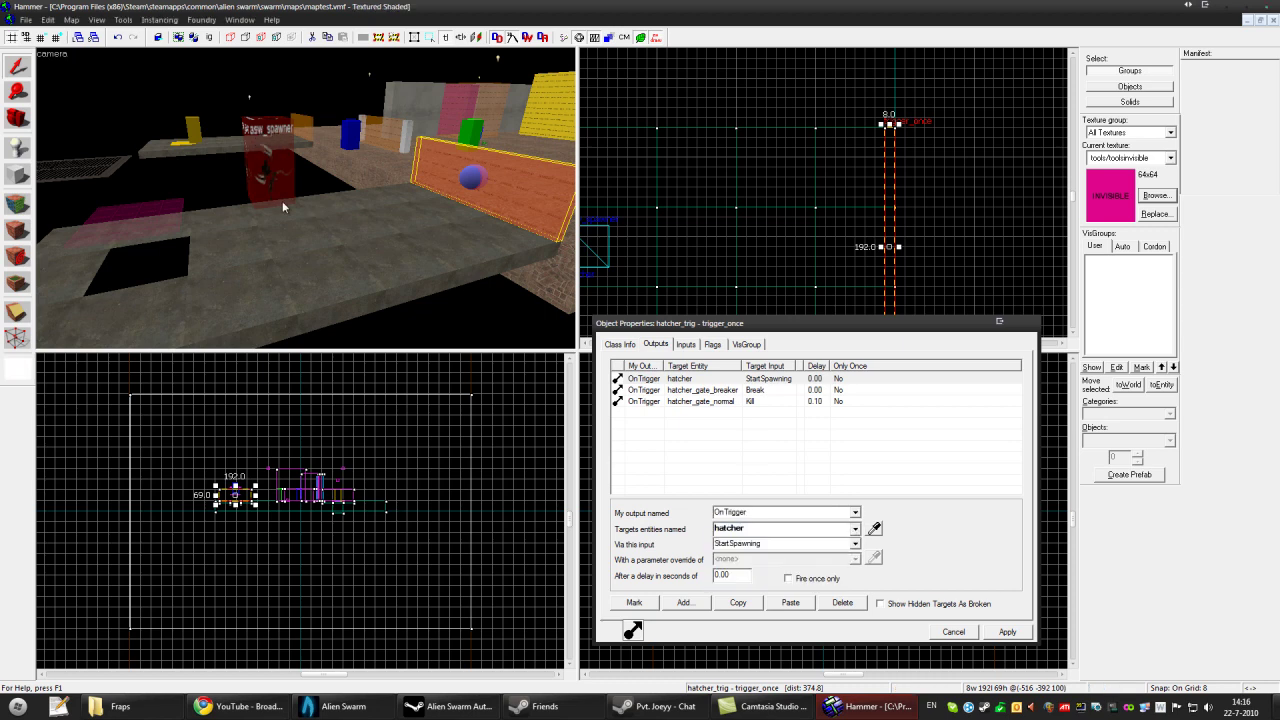
{"action": "left_click", "coordinate": [856, 544]}
{"action": "left_click", "coordinate": [856, 544]}
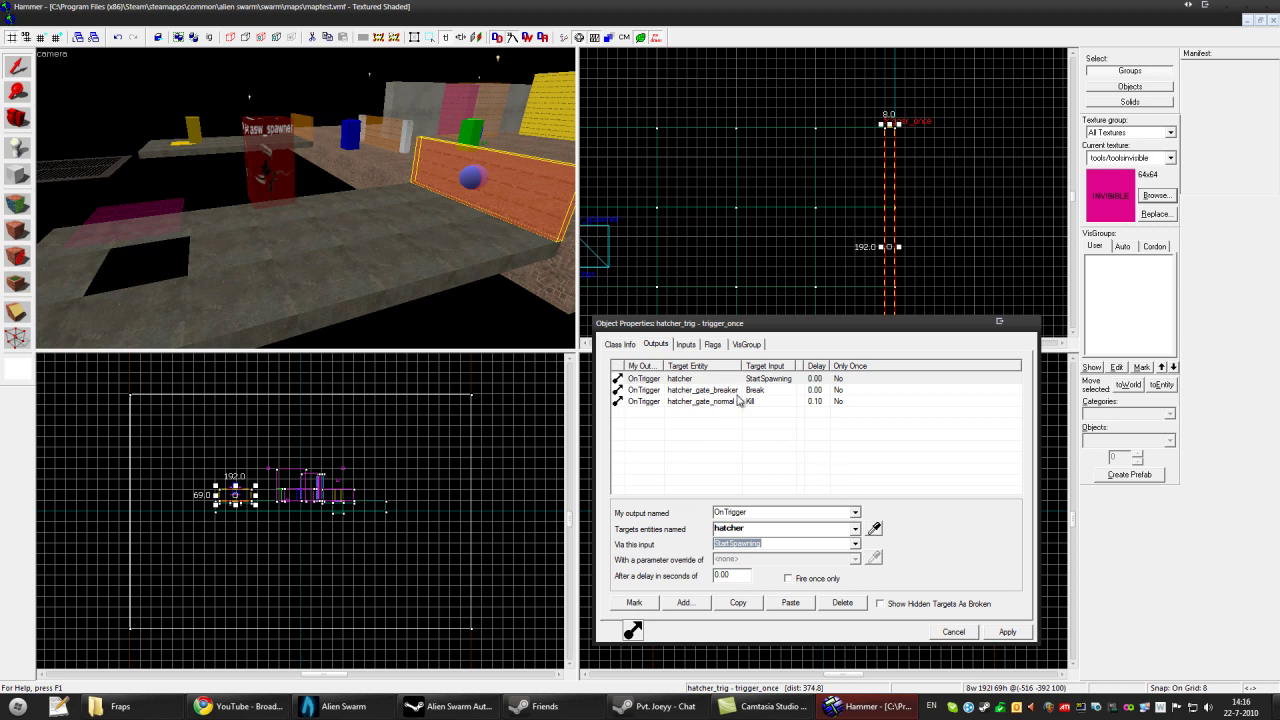
Step: Inspect the OnTrigger output that fires Break on hatcher_gate_breaker
{"action": "left_click", "coordinate": [708, 392]}
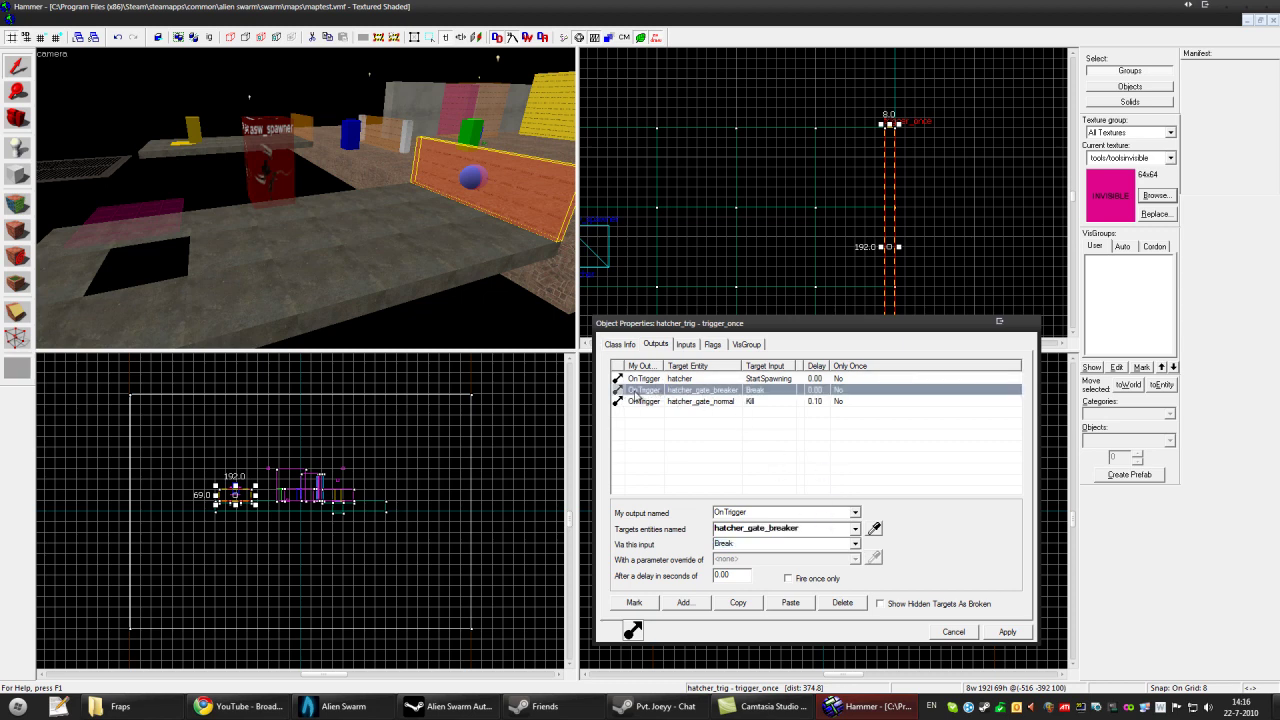
{"action": "left_click", "coordinate": [855, 512]}
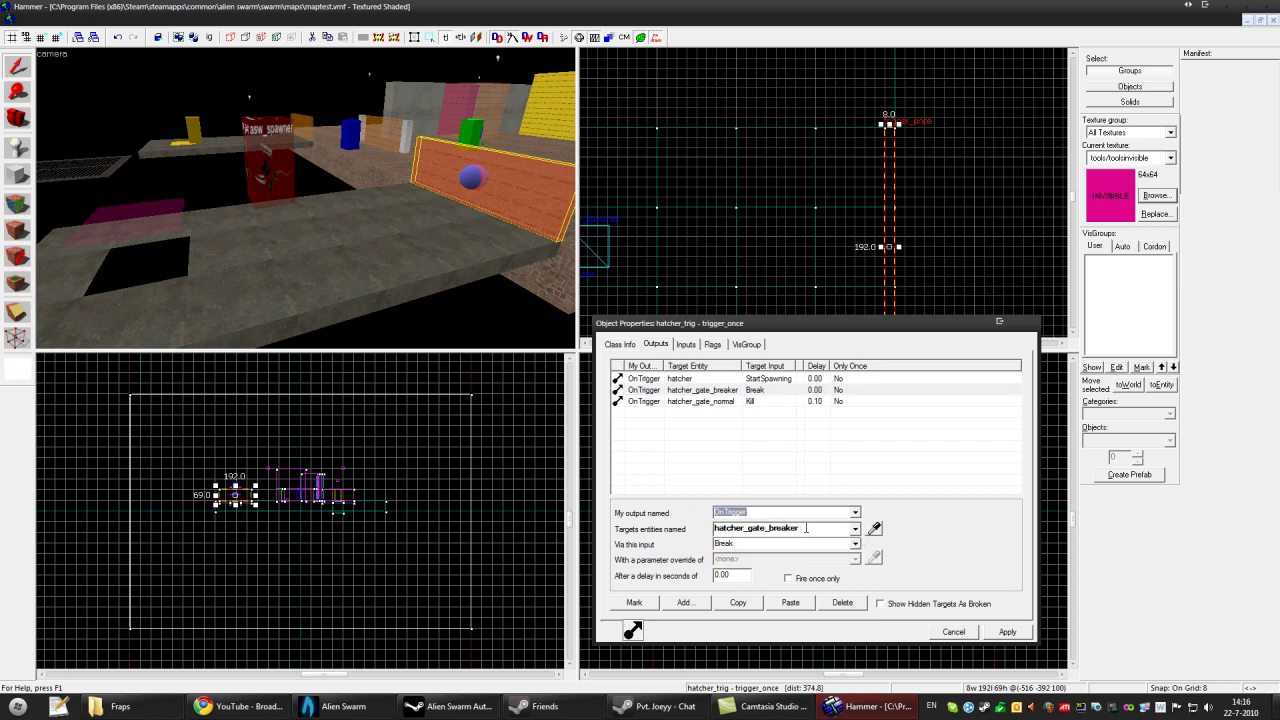
{"action": "left_click", "coordinate": [160, 236]}
{"action": "left_click", "coordinate": [473, 190]}
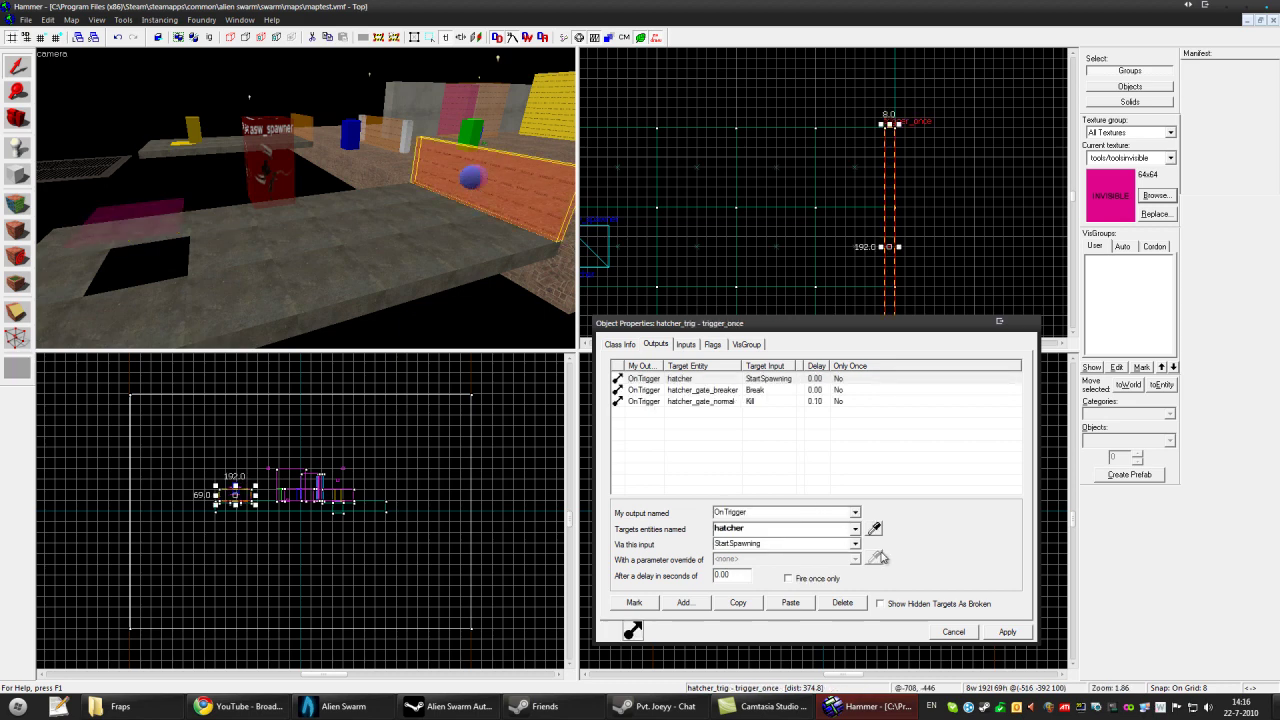
{"action": "left_click", "coordinate": [718, 390]}
{"action": "left_click", "coordinate": [855, 543]}
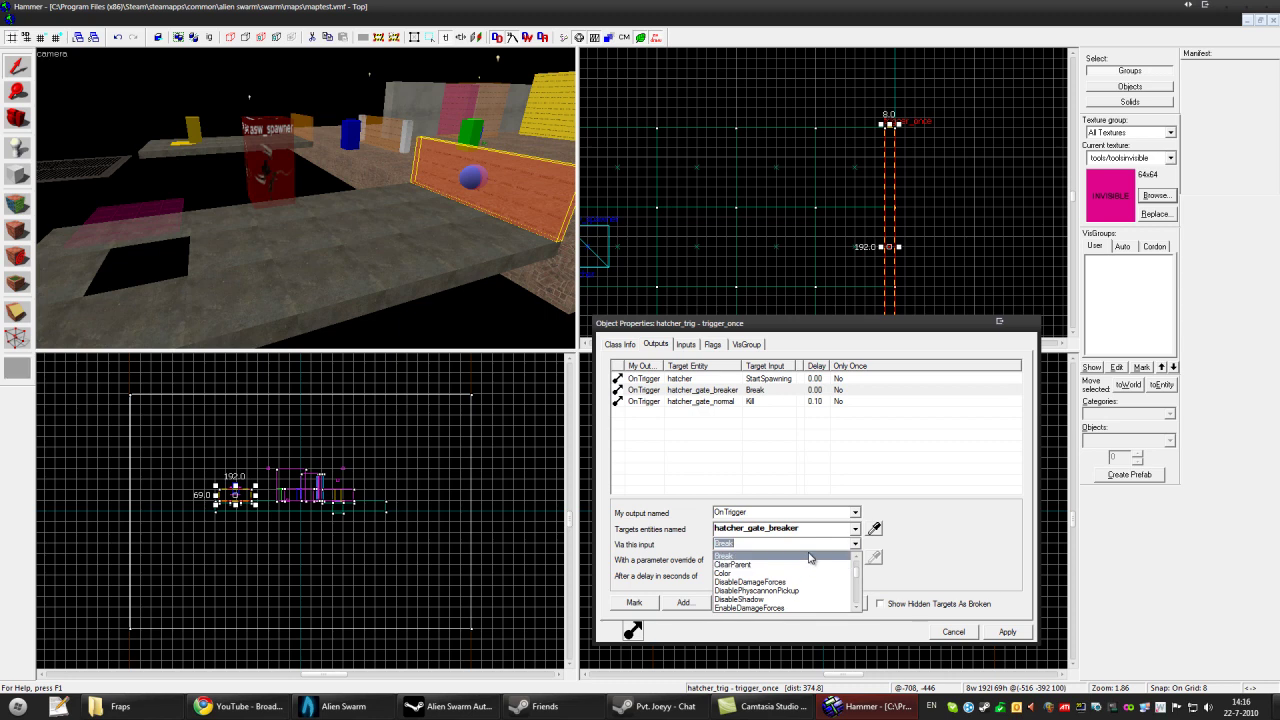
{"action": "left_click", "coordinate": [812, 558]}
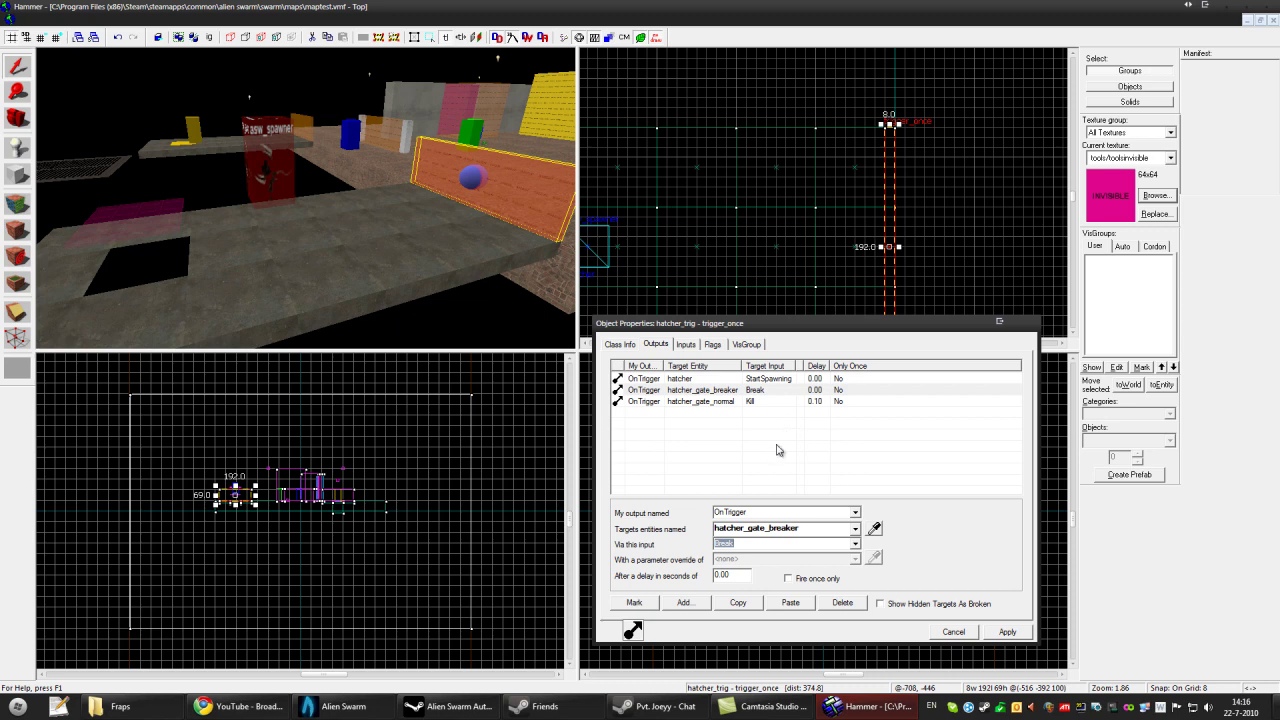
Step: Select the output that kills hatcher_gate_normal
{"action": "left_click", "coordinate": [714, 402]}
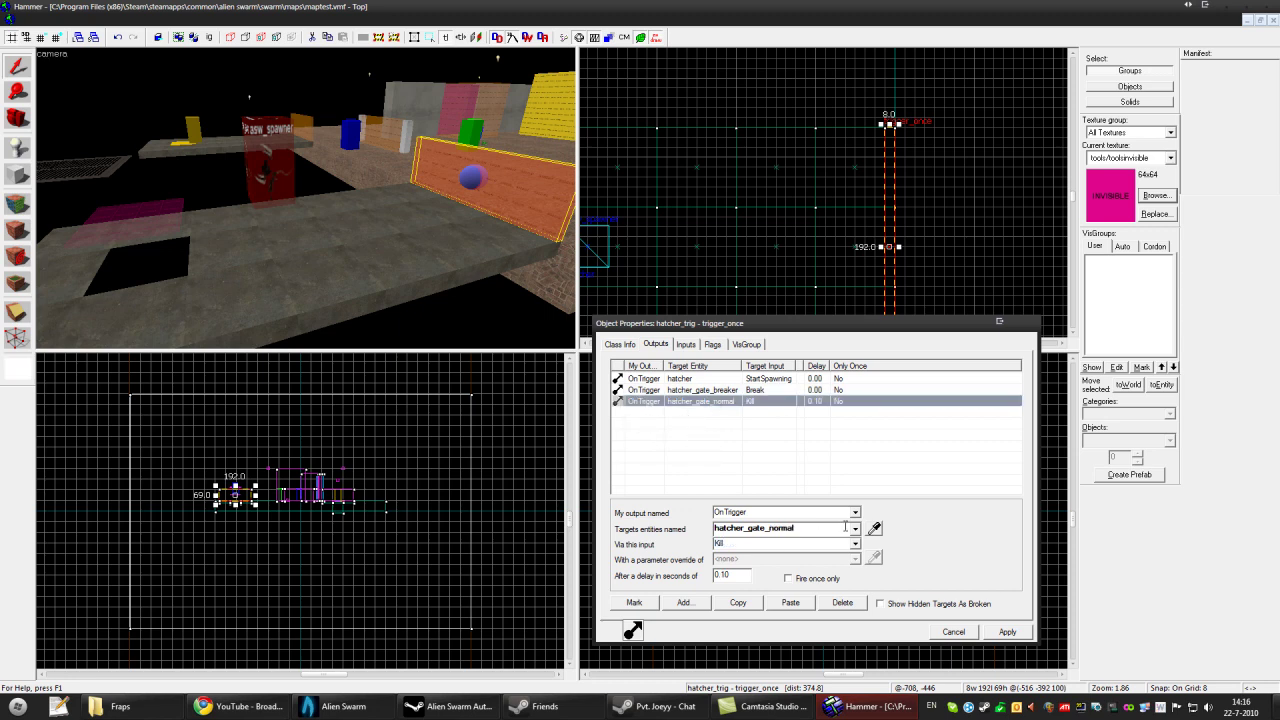
{"action": "left_click", "coordinate": [92, 168]}
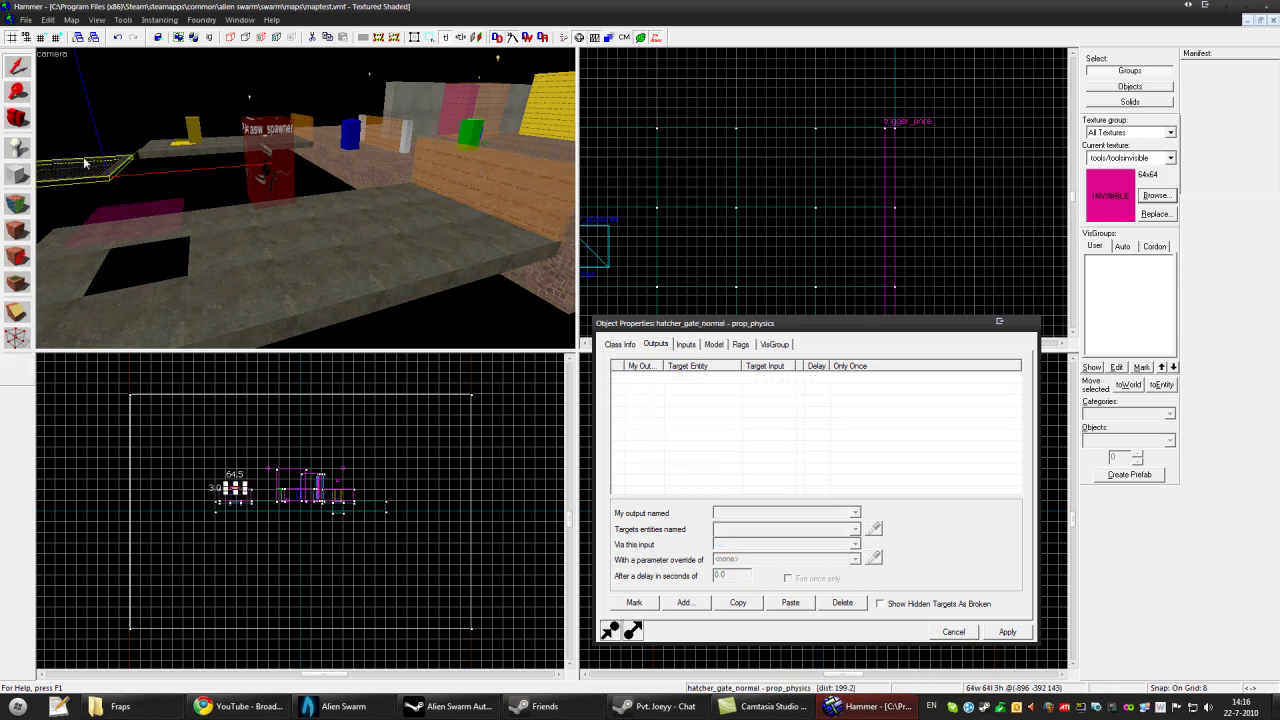
{"action": "left_click", "coordinate": [82, 175]}
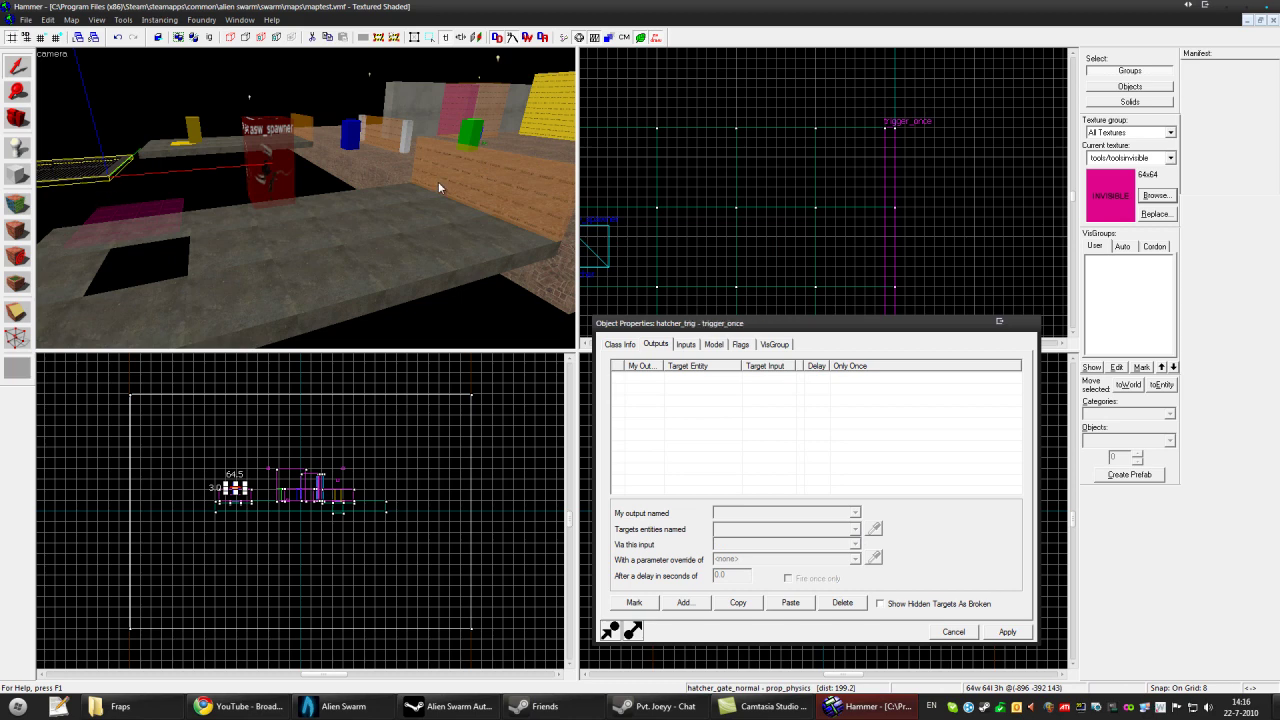
{"action": "left_click", "coordinate": [732, 401]}
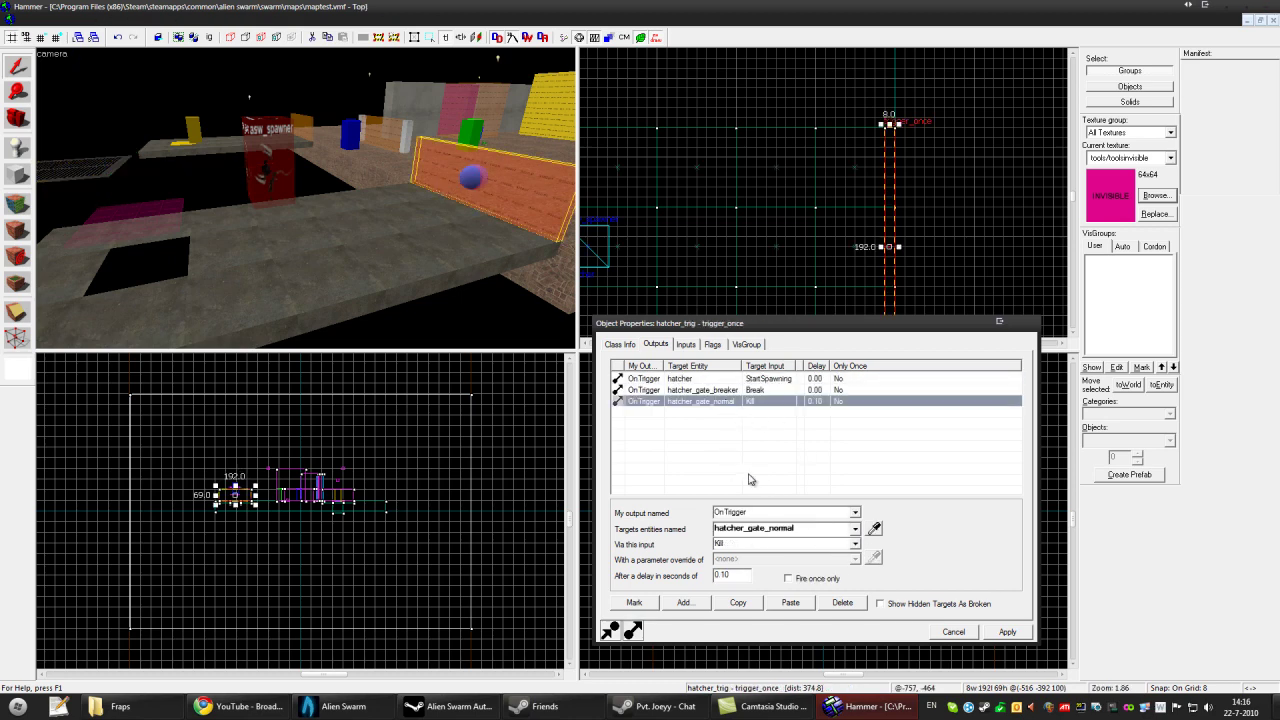
{"action": "left_click", "coordinate": [855, 529]}
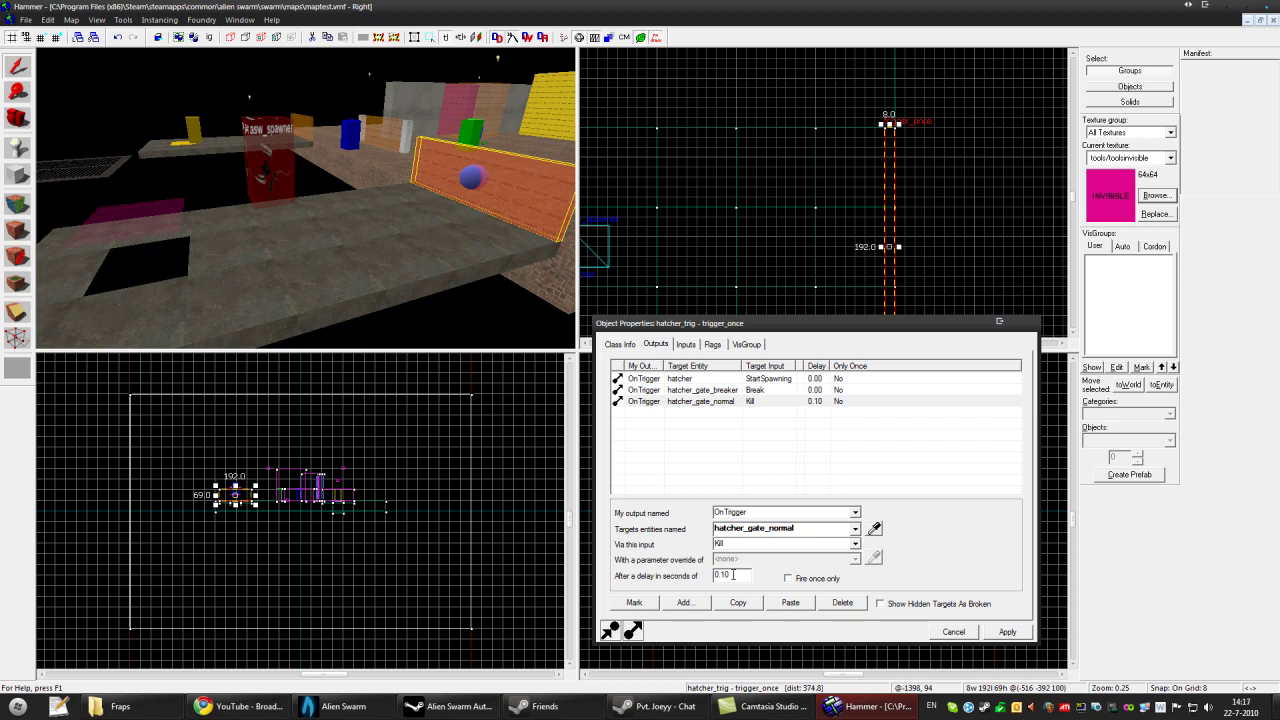
Step: Change the Kill output's delay from 0.10 to 0.30 seconds and apply it
{"action": "left_click", "coordinate": [730, 575]}
{"action": "key", "text": "BackSpace"}
{"action": "key", "text": "BackSpace"}
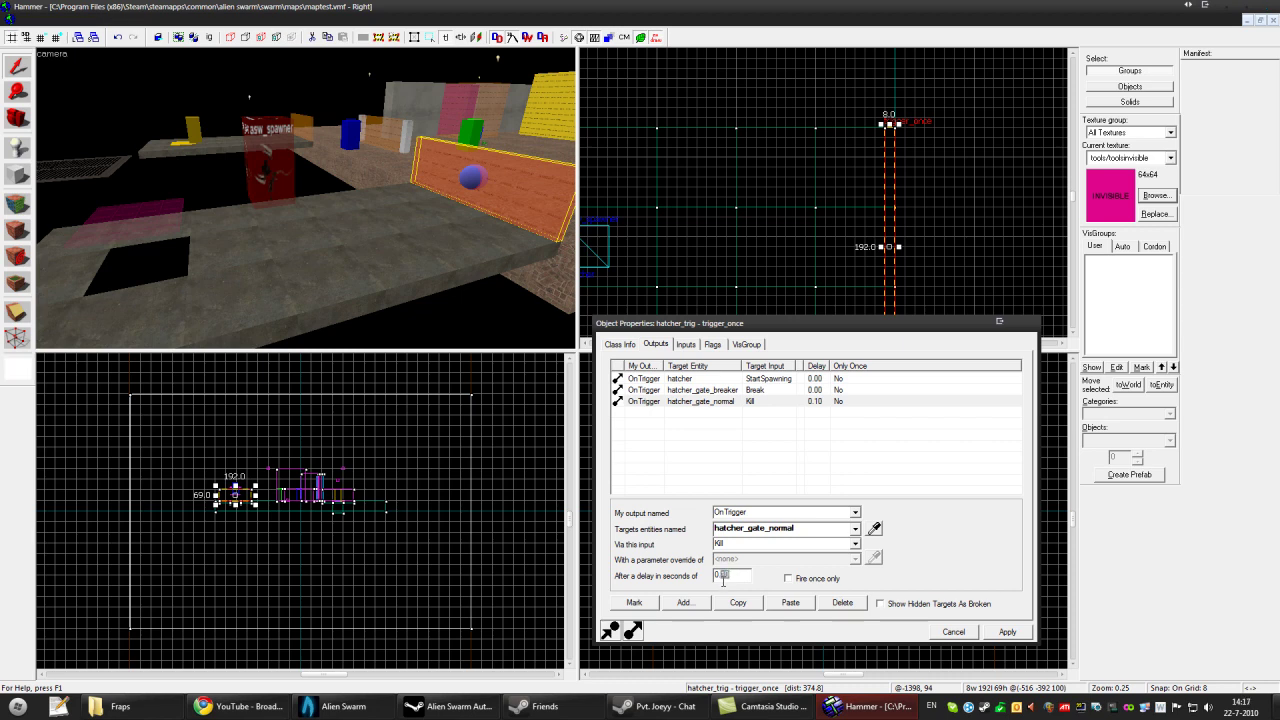
{"action": "type", "text": "3"}
{"action": "left_click", "coordinate": [1006, 632]}
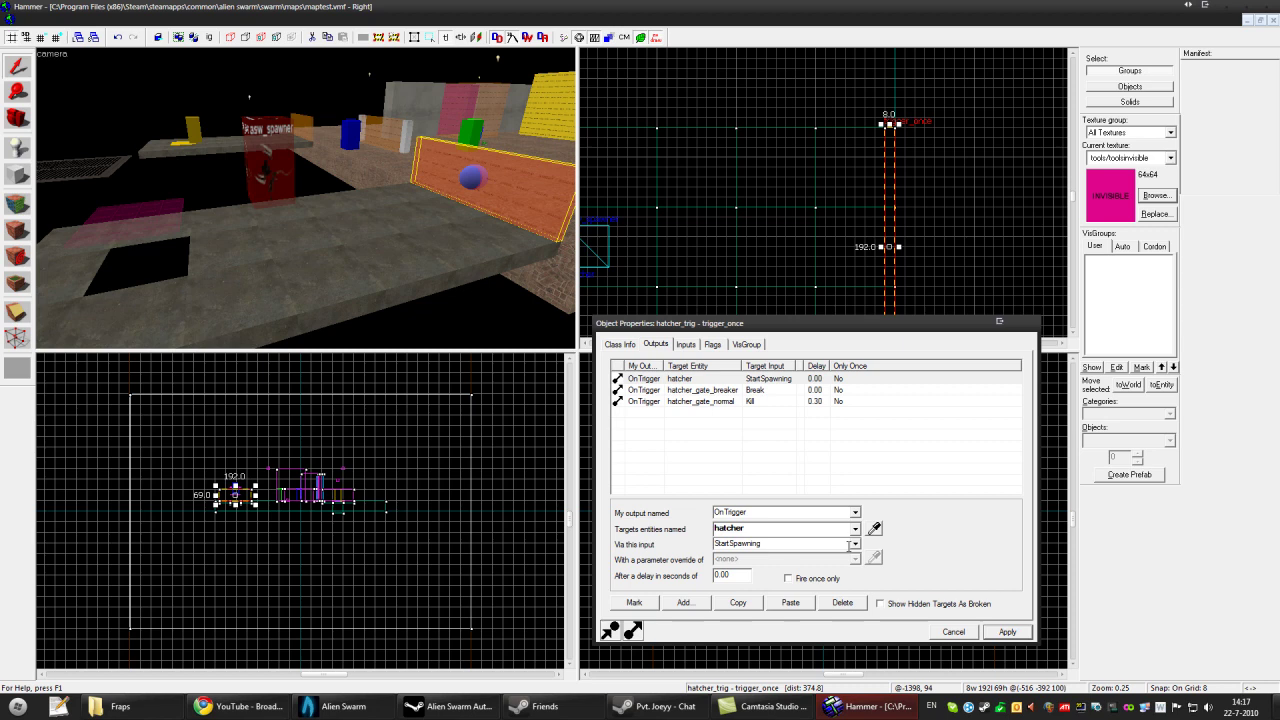
{"action": "left_click", "coordinate": [368, 250]}
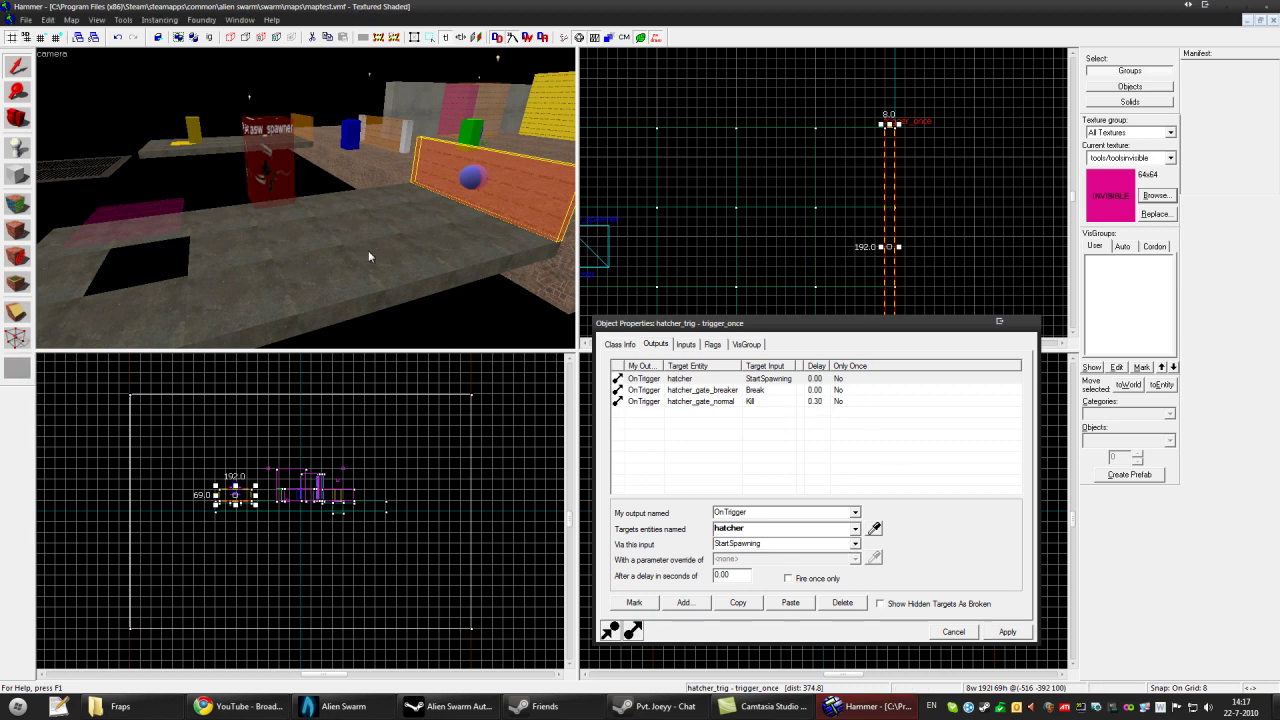
{"action": "key", "text": "Left"}
{"action": "key", "text": "Left"}
{"action": "key", "text": "Left"}
{"action": "key", "text": "Left"}
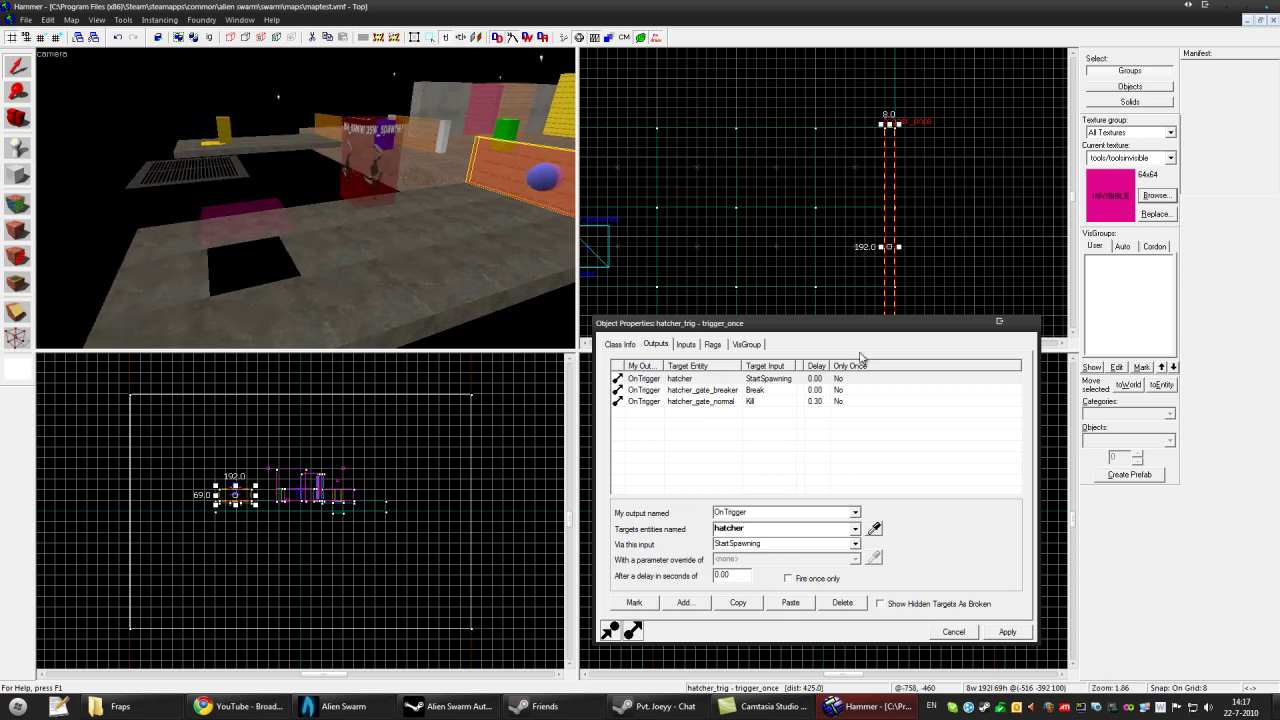
{"action": "left_click", "coordinate": [442, 275]}
{"action": "key", "text": "alt+Return"}
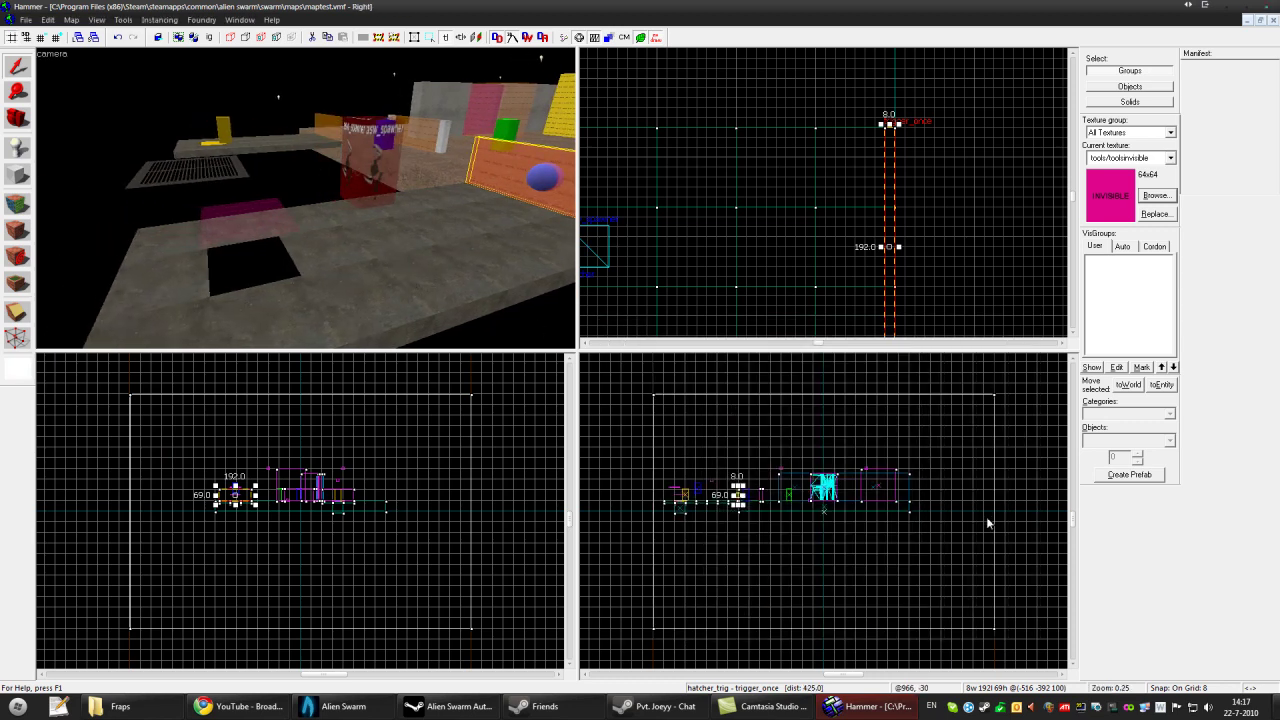
{"action": "key", "text": "Up"}
{"action": "left_click", "coordinate": [298, 270]}
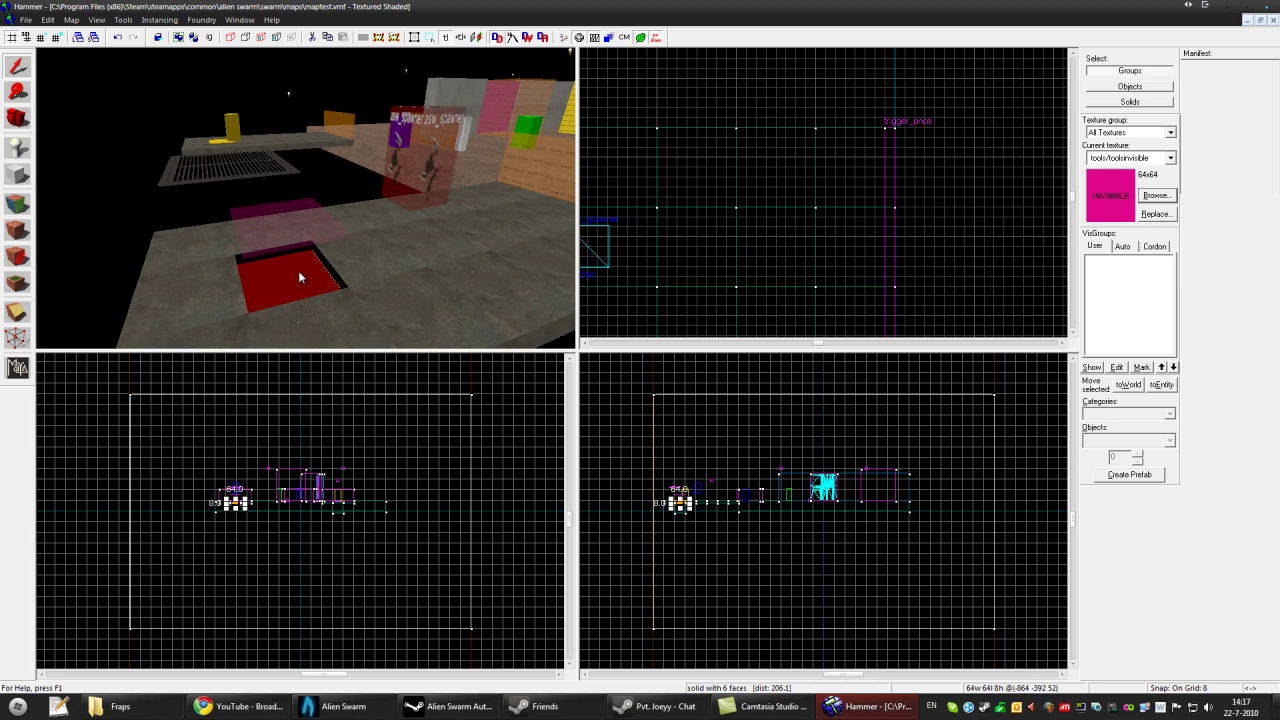
{"action": "key", "text": "Up"}
{"action": "key", "text": "Up"}
{"action": "key", "text": "Right"}
{"action": "key", "text": "Right"}
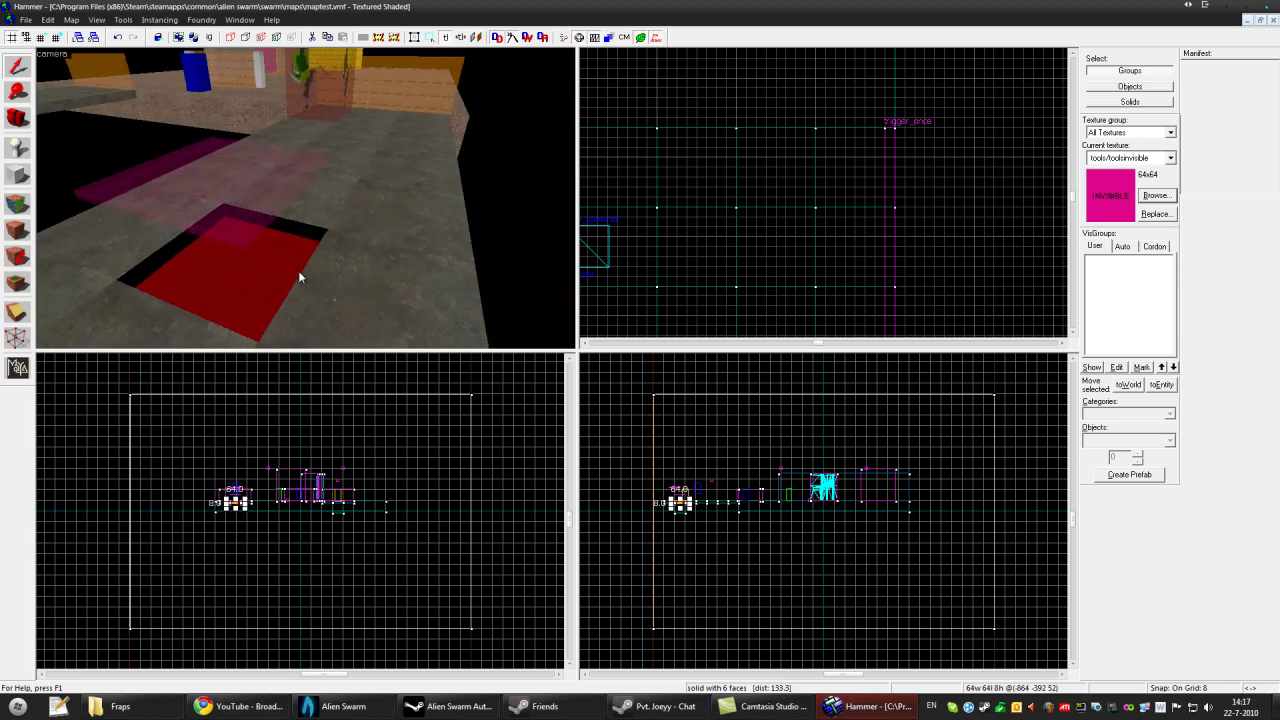
{"action": "key", "text": "Right"}
{"action": "key", "text": "Left"}
{"action": "key", "text": "Left"}
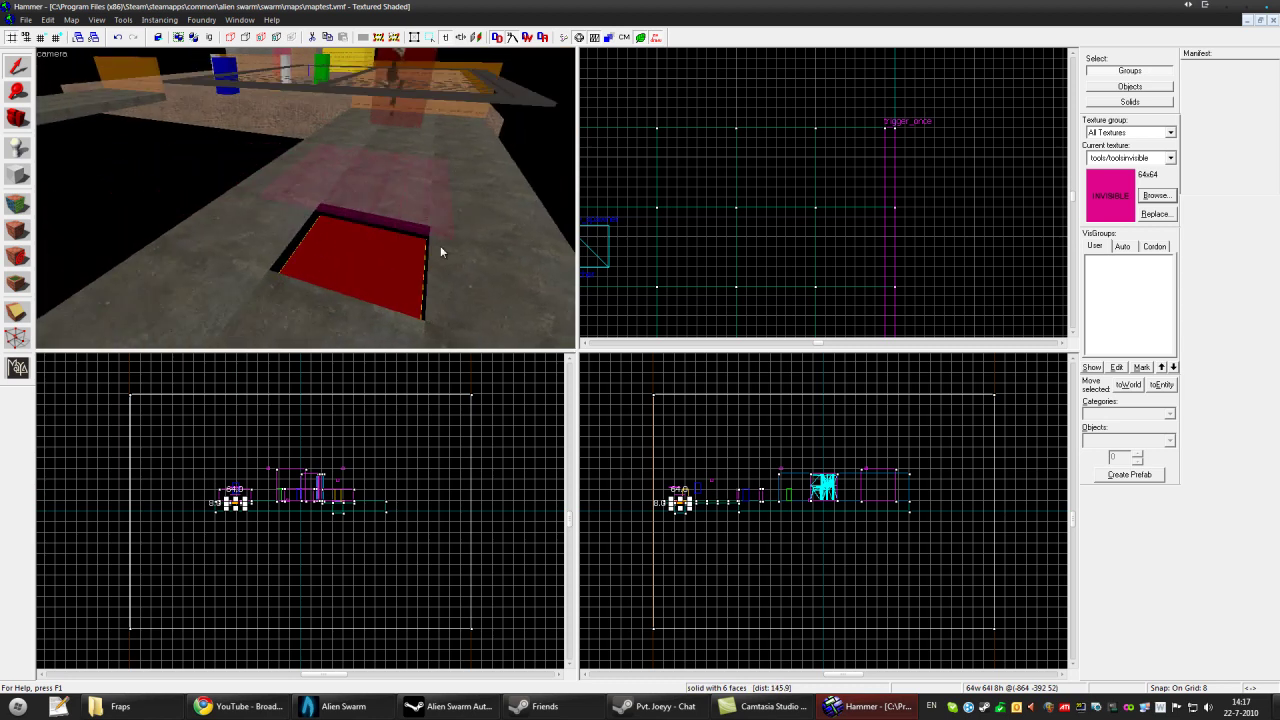
{"action": "key", "text": "Right"}
{"action": "key", "text": "Right"}
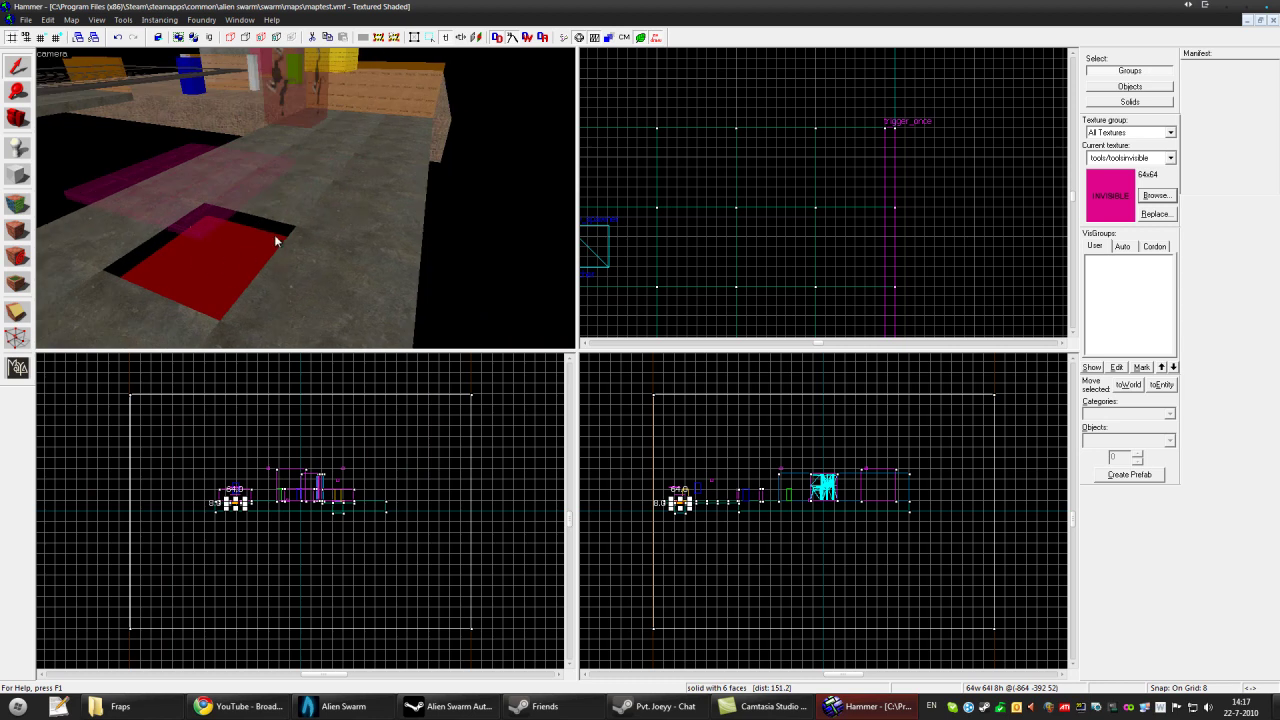
{"action": "key", "text": "Left"}
{"action": "key", "text": "Up"}
{"action": "key", "text": "Down"}
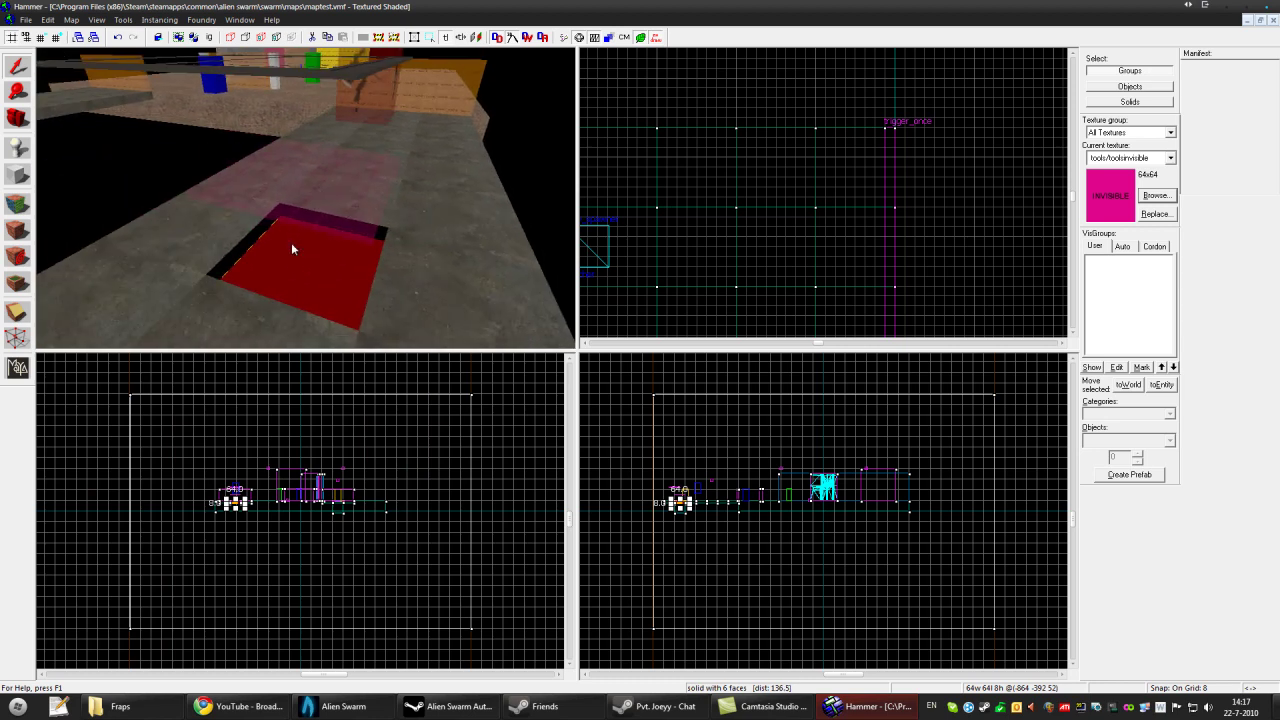
{"action": "key", "text": "Right"}
{"action": "key", "text": "Left"}
{"action": "key", "text": "Up"}
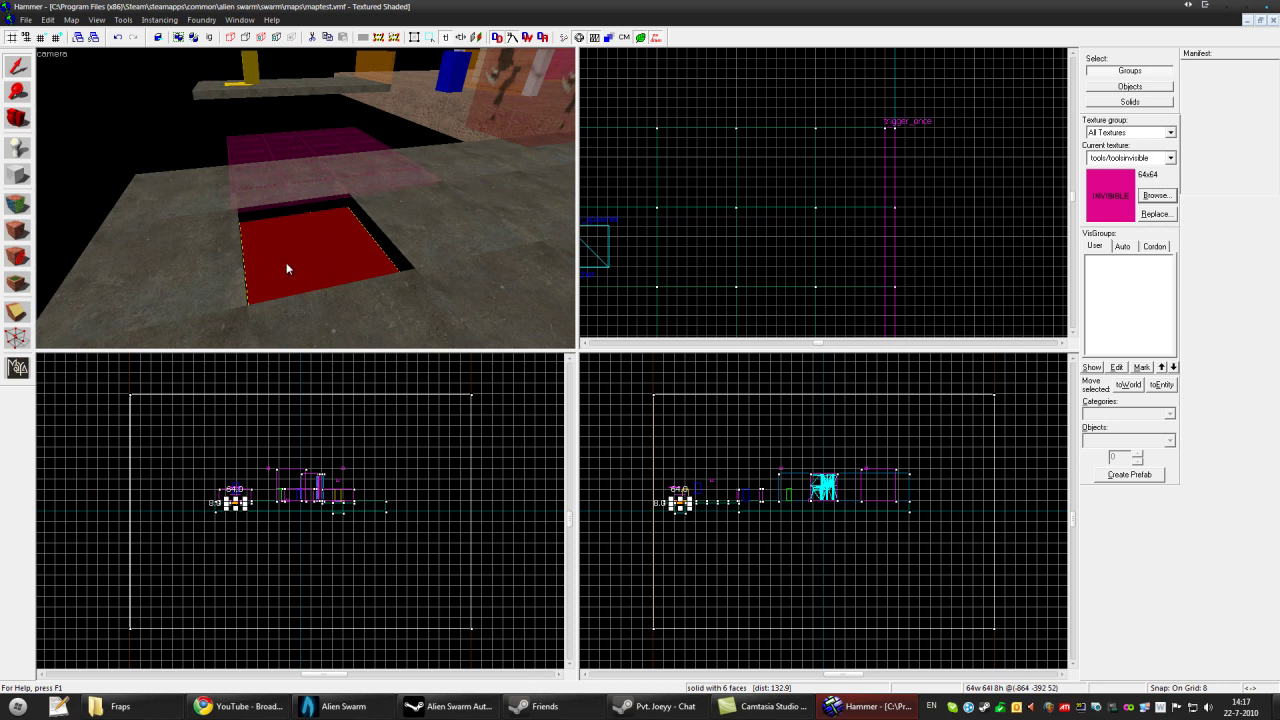
{"action": "left_click_drag", "start_coordinate": [284, 220], "coordinate": [346, 265]}
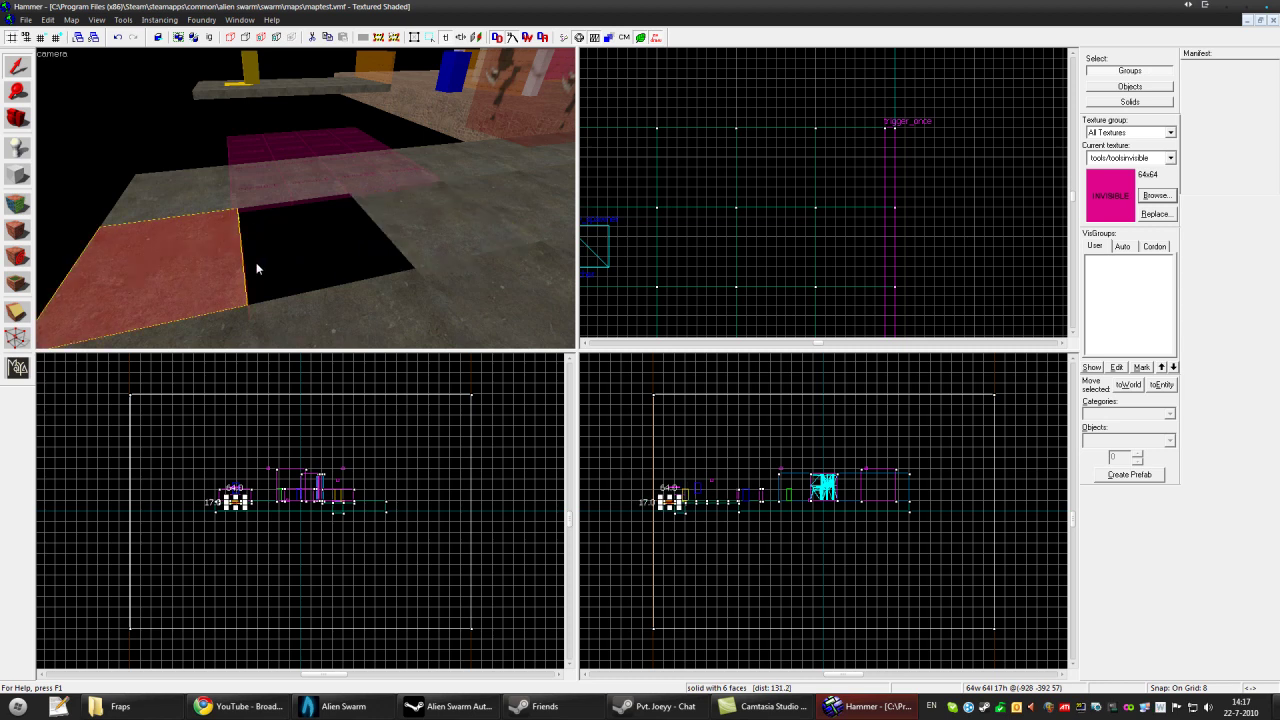
{"action": "key", "text": "ctrl+z"}
{"action": "key", "text": "Down"}
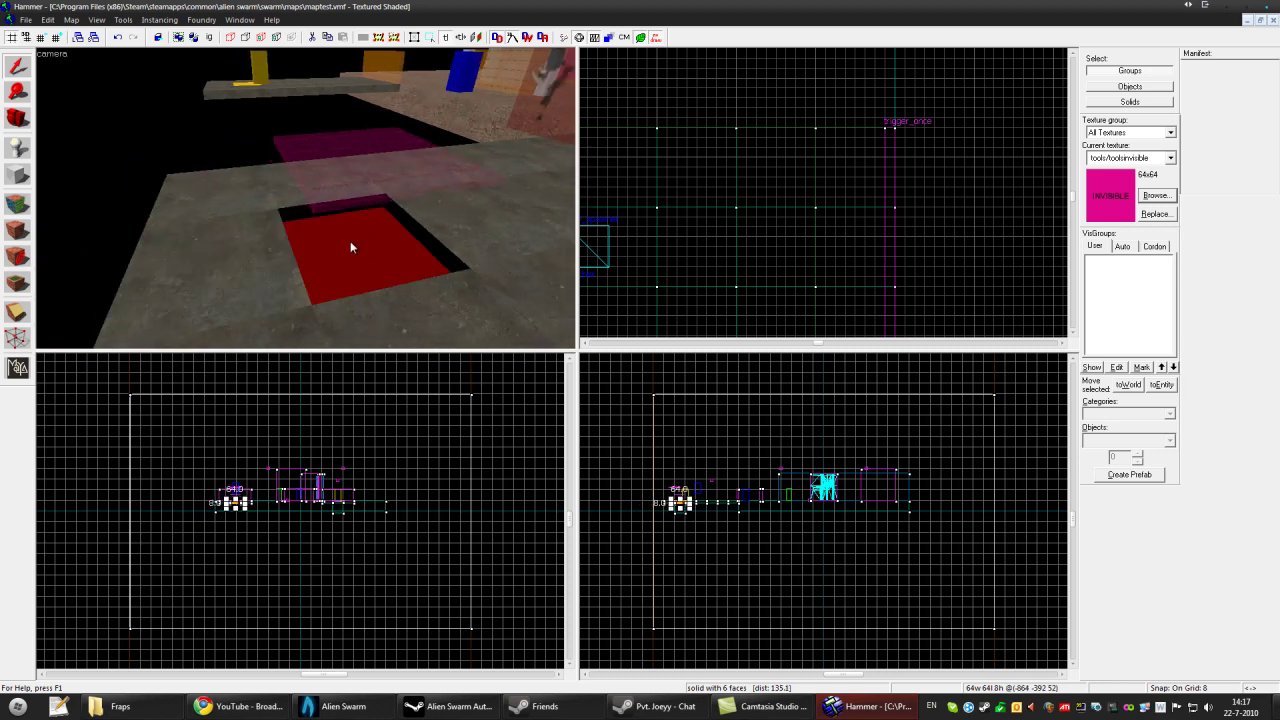
{"action": "key", "text": "d"}
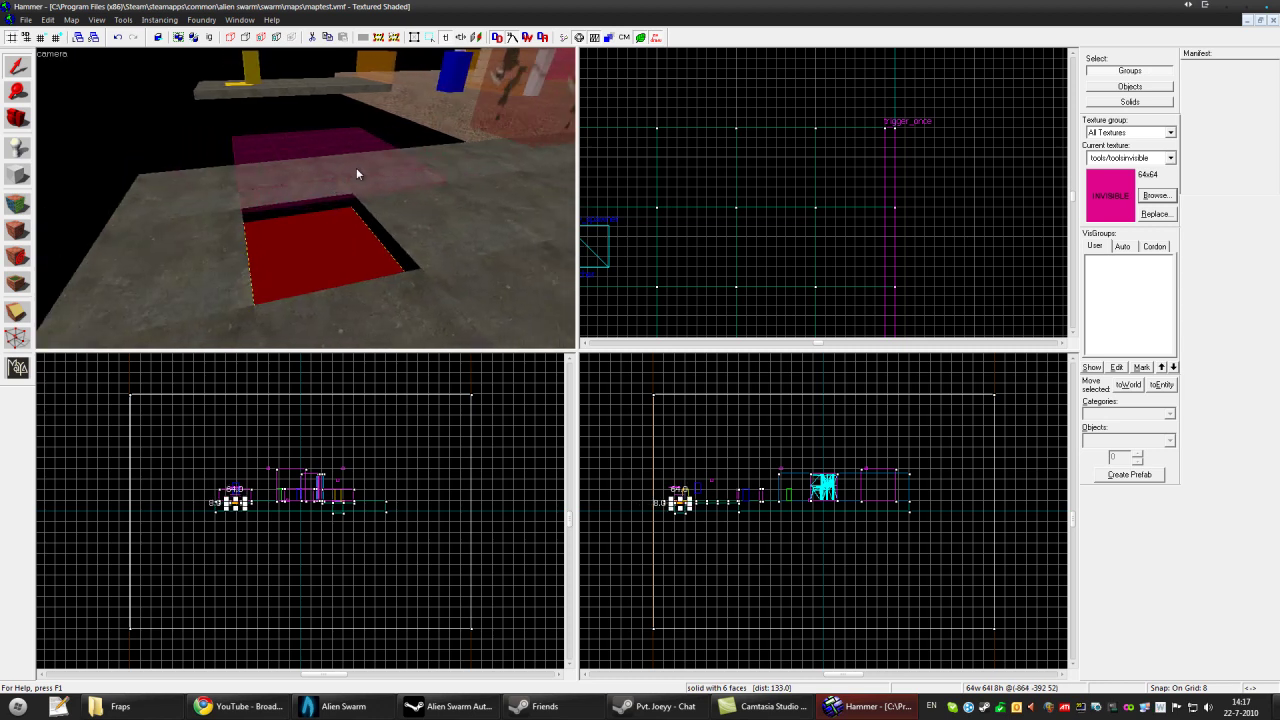
Step: Lower the hatcher_gate_breaker brush down to the floor in the Front view
{"action": "left_click", "coordinate": [356, 173]}
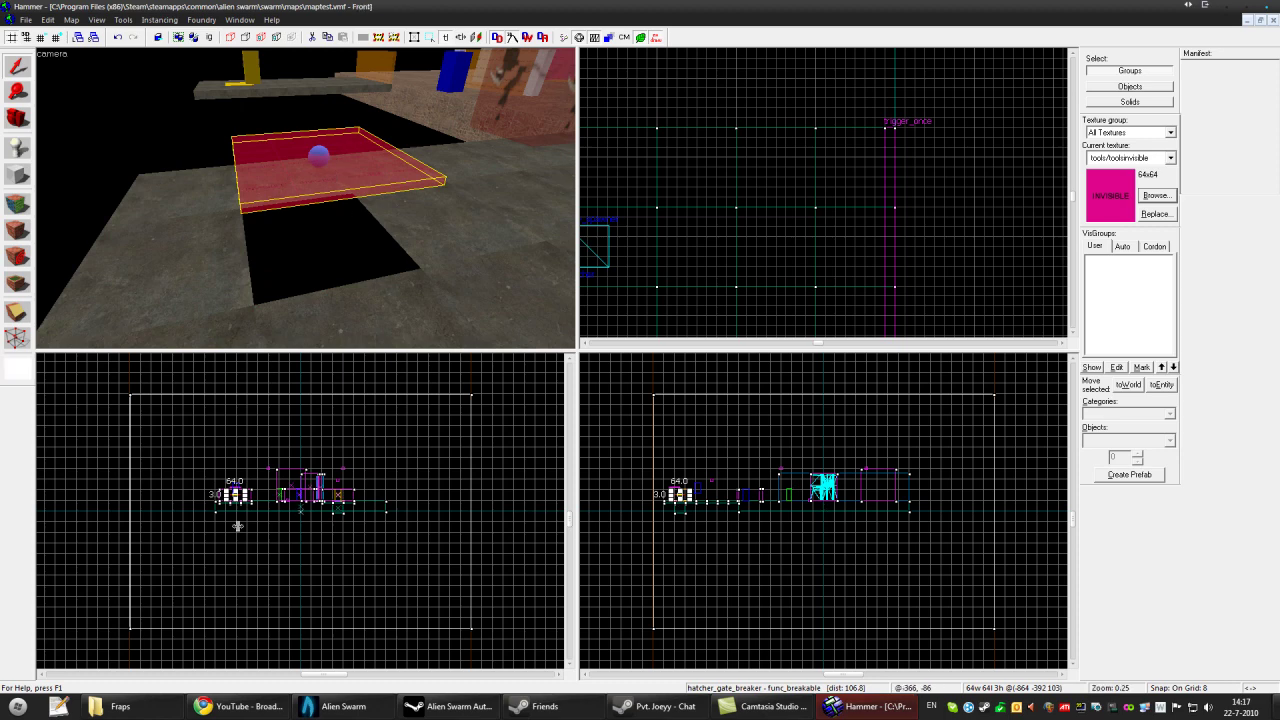
{"action": "scroll", "coordinate": [234, 523], "scroll_direction": "up", "scroll_amount": 3}
{"action": "scroll", "coordinate": [281, 452], "scroll_direction": "up", "scroll_amount": 4}
{"action": "scroll", "coordinate": [281, 452], "scroll_direction": "up", "scroll_amount": 3}
{"action": "mouse_move", "coordinate": [281, 452]}
{"action": "left_mouse_down"}
{"action": "mouse_move", "coordinate": [296, 564]}
{"action": "mouse_move", "coordinate": [276, 563]}
{"action": "left_mouse_up"}
{"action": "key", "text": "bracketleft"}
{"action": "scroll", "coordinate": [298, 567], "scroll_direction": "up", "scroll_amount": 2}
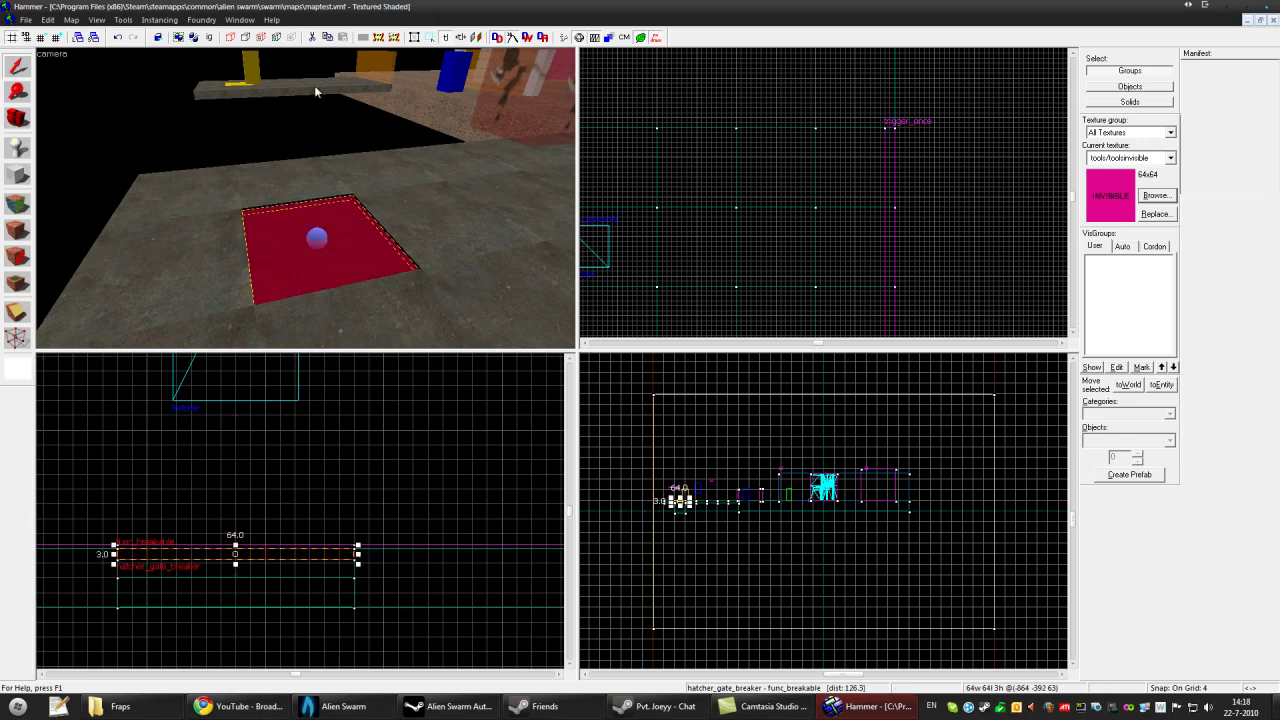
{"action": "key", "text": "Escape"}
Step: Lower the hatcher_gate_normal grate prop into the floor hole, fine-tuning its height on the finest grid
{"action": "scroll", "coordinate": [260, 235], "scroll_direction": "down", "scroll_amount": 3}
{"action": "scroll", "coordinate": [270, 200], "scroll_direction": "down", "scroll_amount": 2}
{"action": "left_click", "coordinate": [287, 175]}
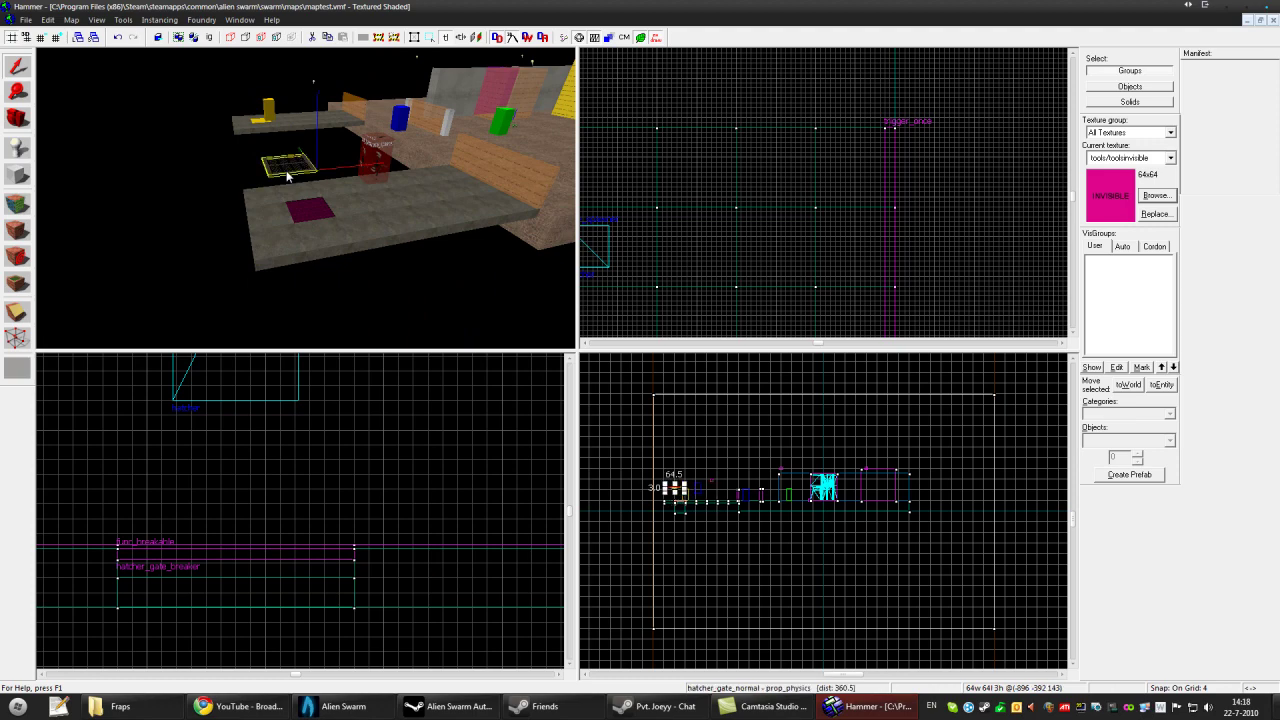
{"action": "scroll", "coordinate": [260, 543], "scroll_direction": "down", "scroll_amount": 2}
{"action": "scroll", "coordinate": [255, 545], "scroll_direction": "down", "scroll_amount": 2}
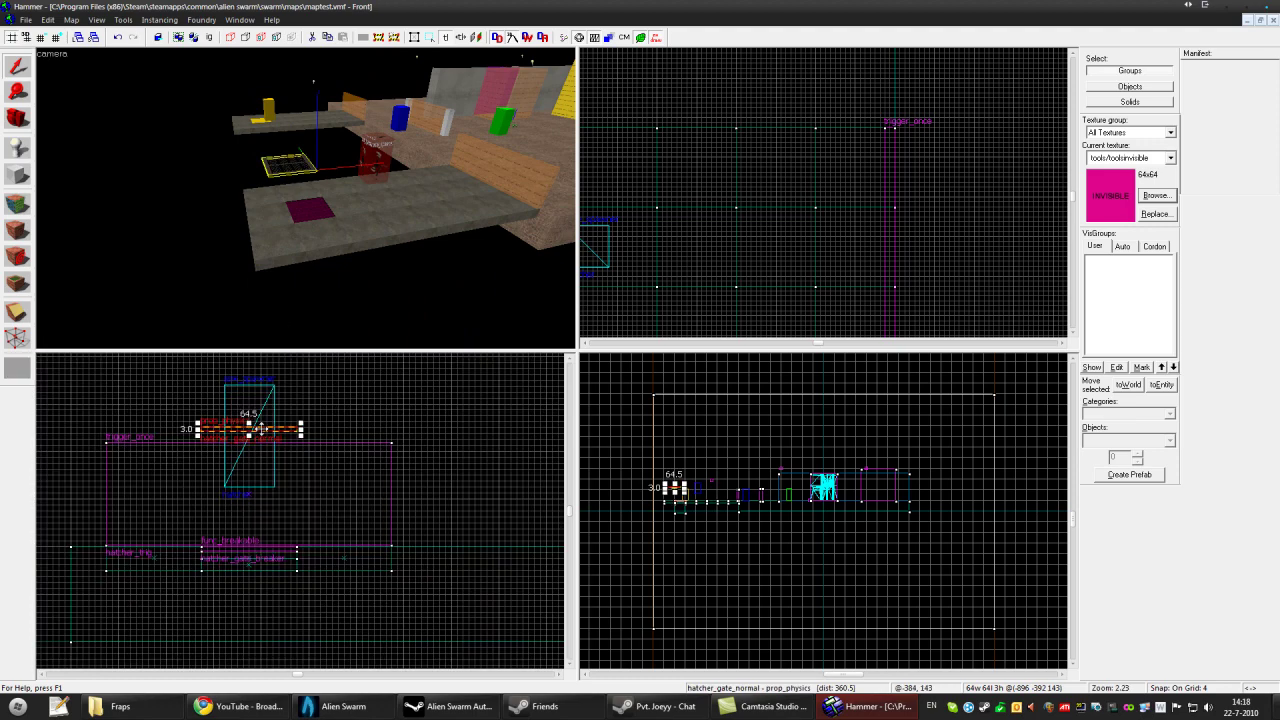
{"action": "left_click_drag", "start_coordinate": [260, 428], "coordinate": [251, 543]}
{"action": "scroll", "coordinate": [245, 552], "scroll_direction": "up", "scroll_amount": 5}
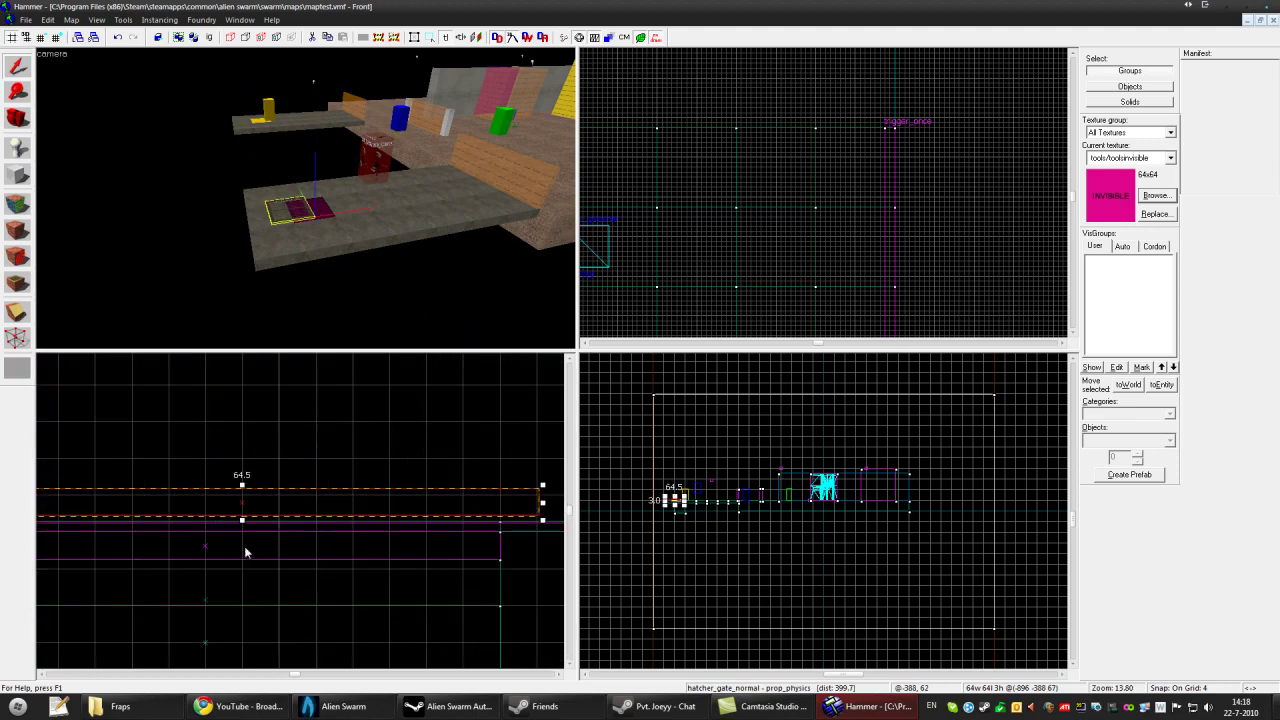
{"action": "left_click_drag", "start_coordinate": [289, 503], "coordinate": [267, 527]}
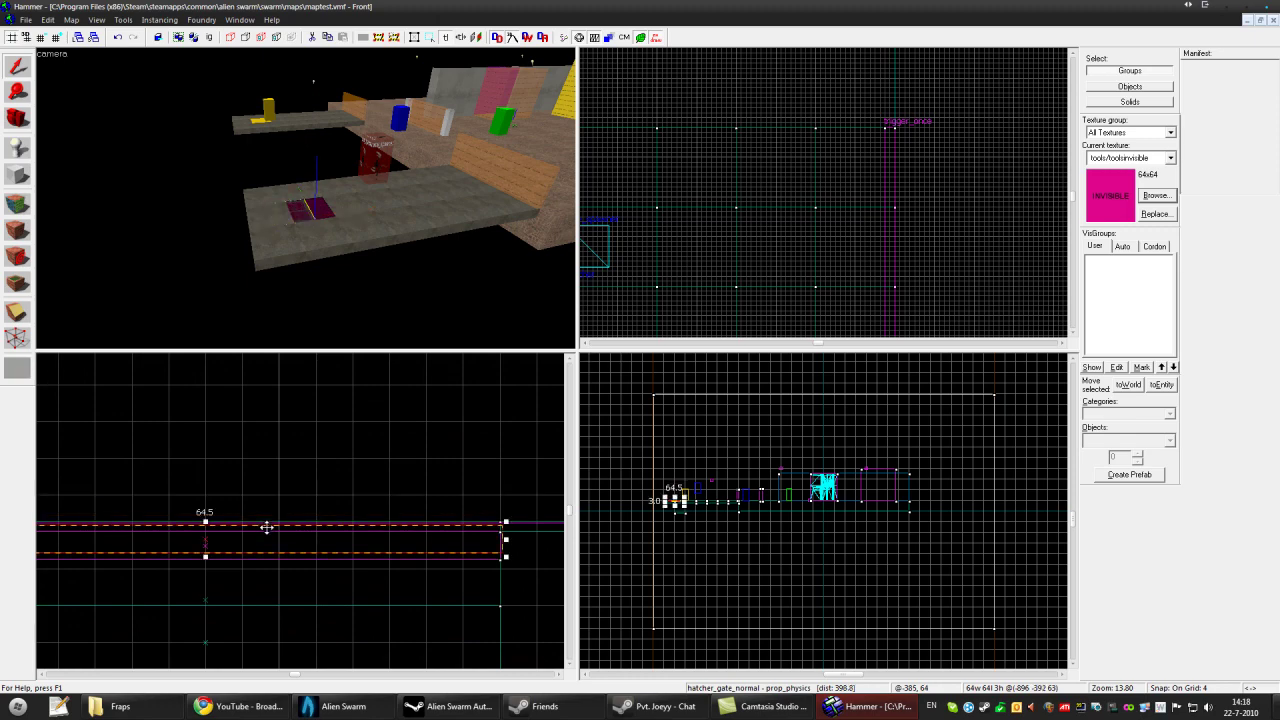
{"action": "key", "text": "bracketleft"}
{"action": "key", "text": "bracketleft"}
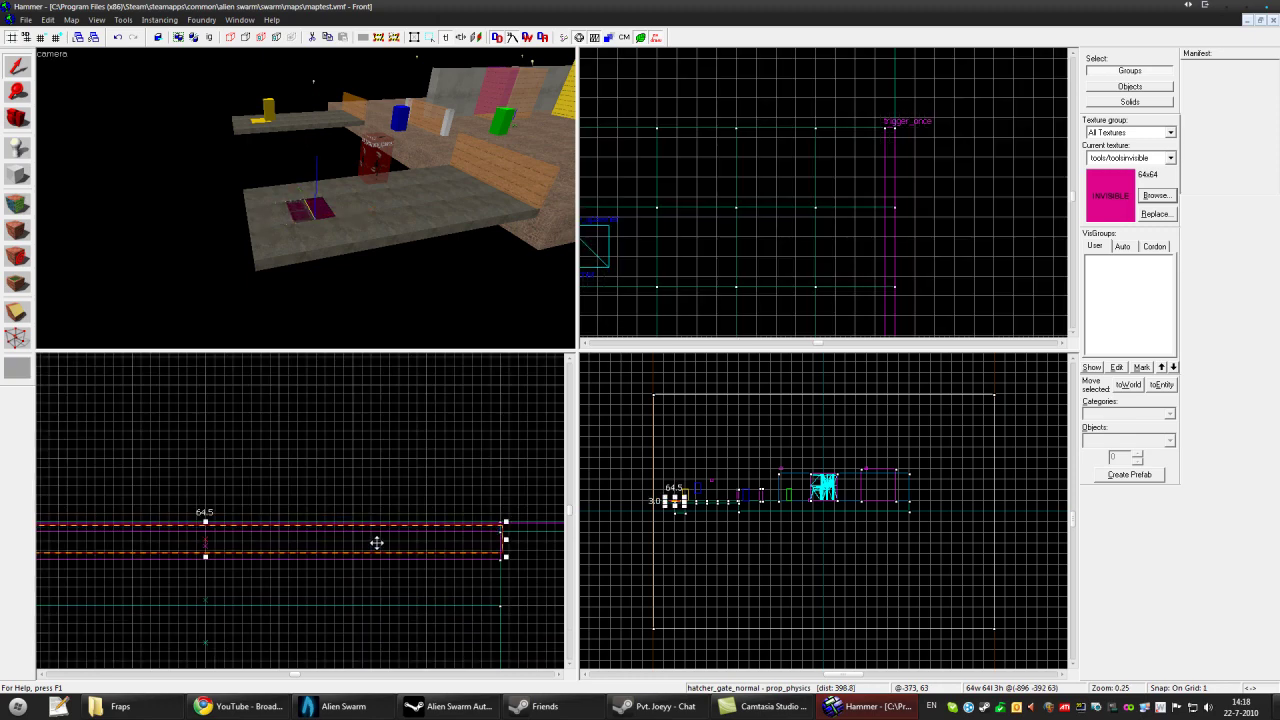
{"action": "left_click_drag", "start_coordinate": [376, 543], "coordinate": [378, 534]}
Step: Shift the grate prop sideways in the Right view so it covers the floor opening
{"action": "scroll", "coordinate": [412, 236], "scroll_direction": "up", "scroll_amount": 2}
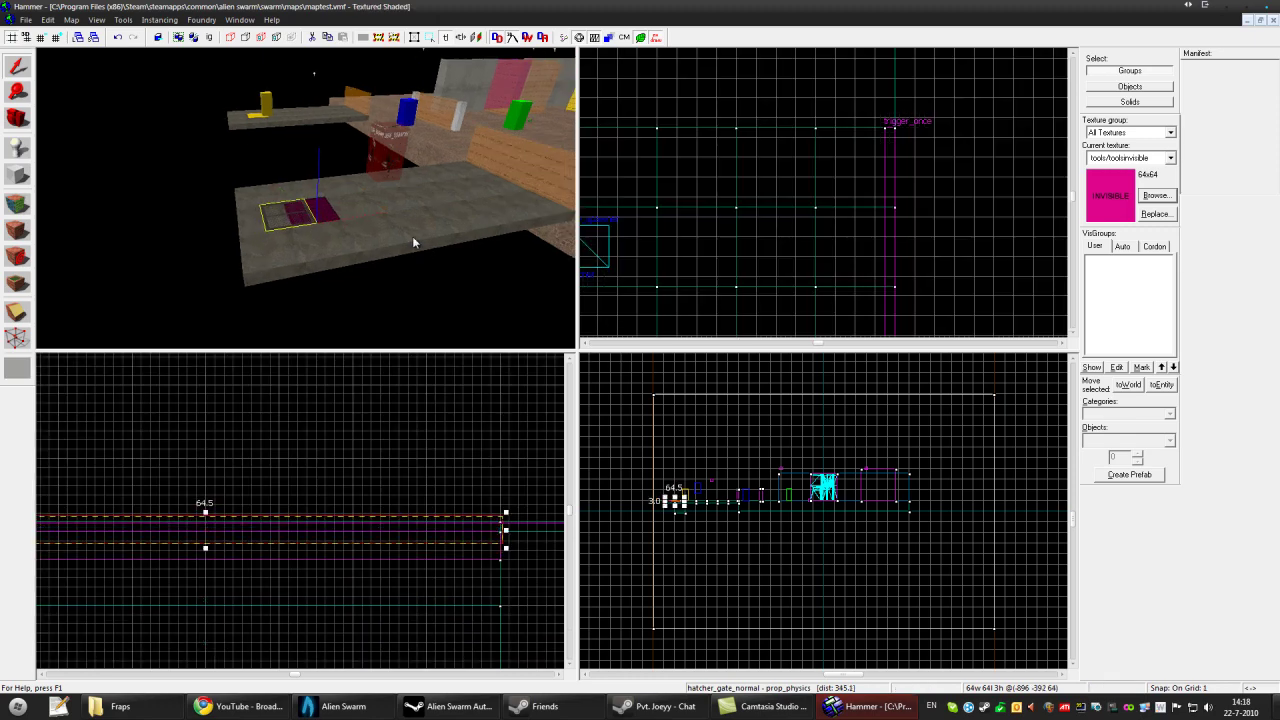
{"action": "scroll", "coordinate": [412, 236], "scroll_direction": "up", "scroll_amount": 3}
{"action": "scroll", "coordinate": [412, 236], "scroll_direction": "up", "scroll_amount": 3}
{"action": "scroll", "coordinate": [412, 236], "scroll_direction": "up", "scroll_amount": 3}
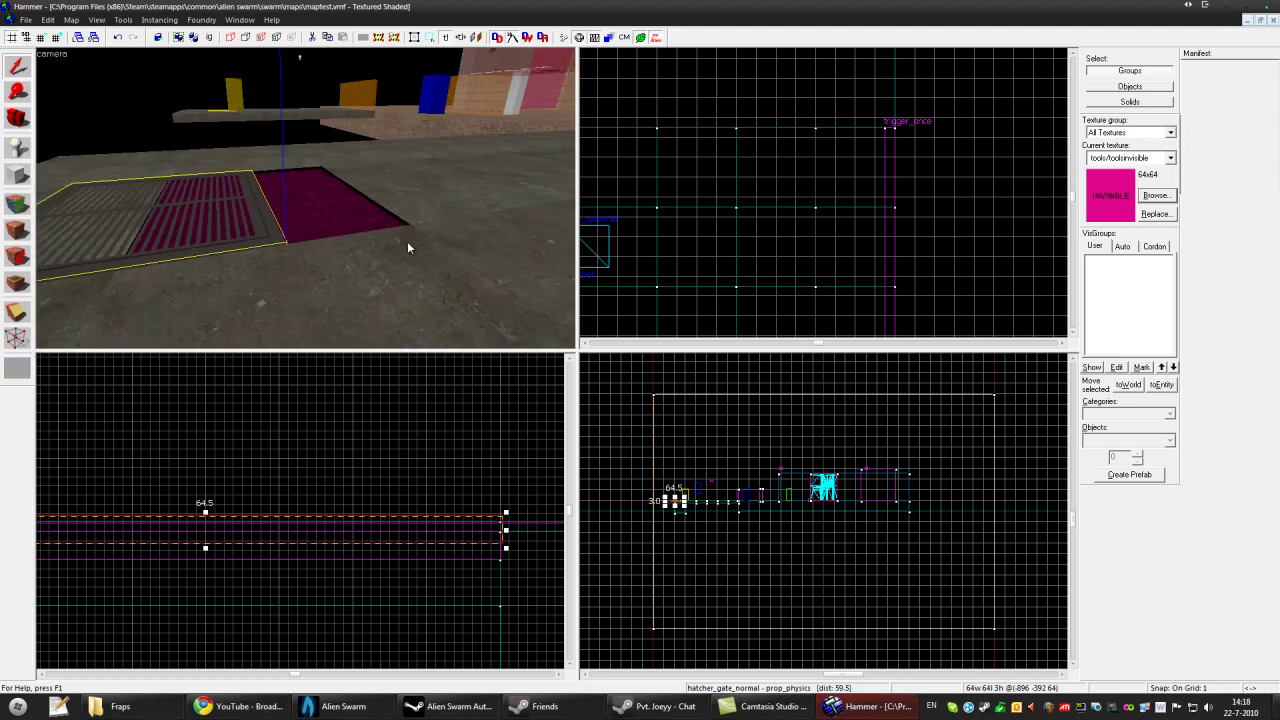
{"action": "scroll", "coordinate": [165, 532], "scroll_direction": "down", "scroll_amount": 3}
{"action": "scroll", "coordinate": [311, 546], "scroll_direction": "down", "scroll_amount": 3}
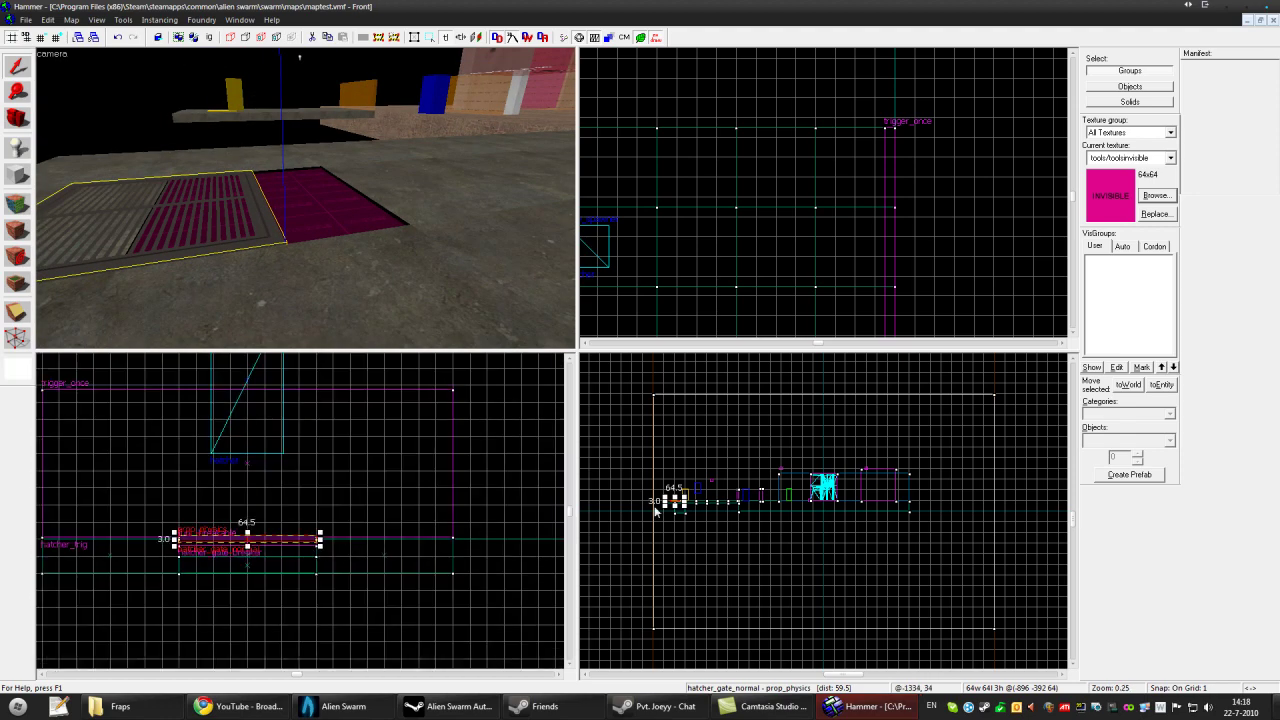
{"action": "scroll", "coordinate": [700, 505], "scroll_direction": "down", "scroll_amount": 3}
{"action": "scroll", "coordinate": [728, 518], "scroll_direction": "up", "scroll_amount": 3}
{"action": "scroll", "coordinate": [728, 518], "scroll_direction": "up", "scroll_amount": 8}
{"action": "scroll", "coordinate": [763, 487], "scroll_direction": "up", "scroll_amount": 10}
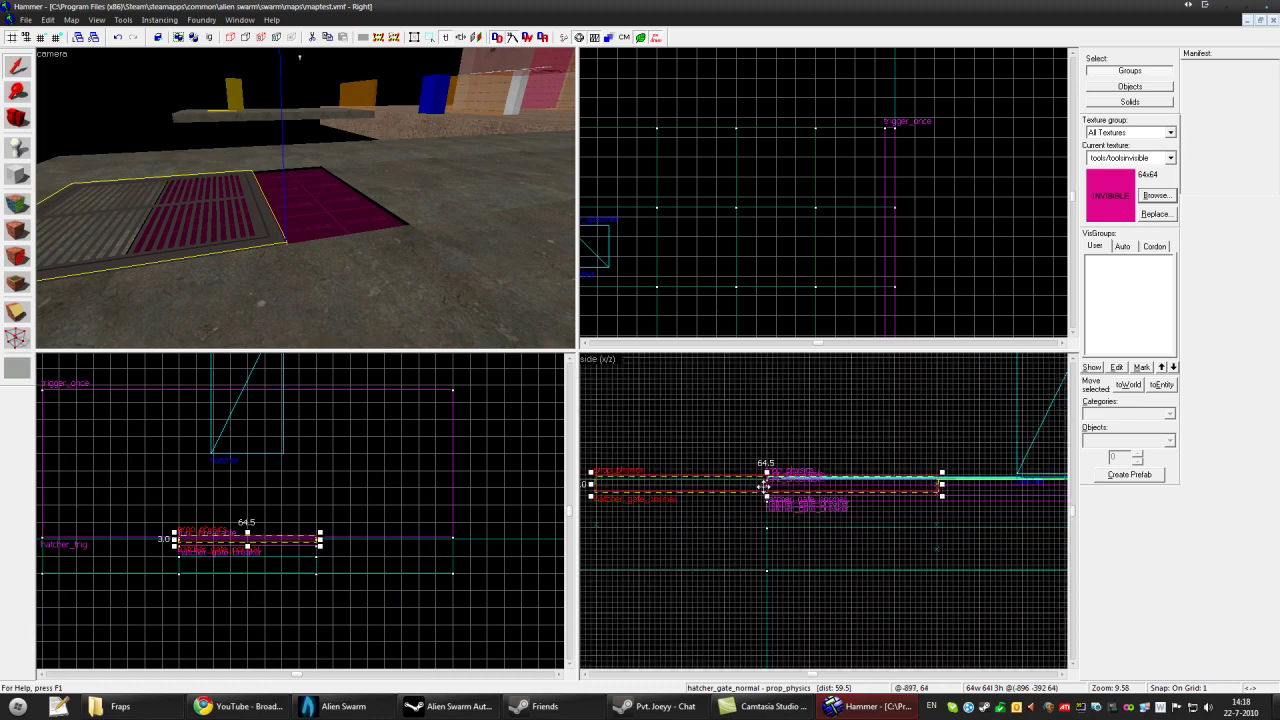
{"action": "left_click_drag", "start_coordinate": [740, 486], "coordinate": [833, 487]}
{"action": "scroll", "coordinate": [800, 501], "scroll_direction": "down", "scroll_amount": 1}
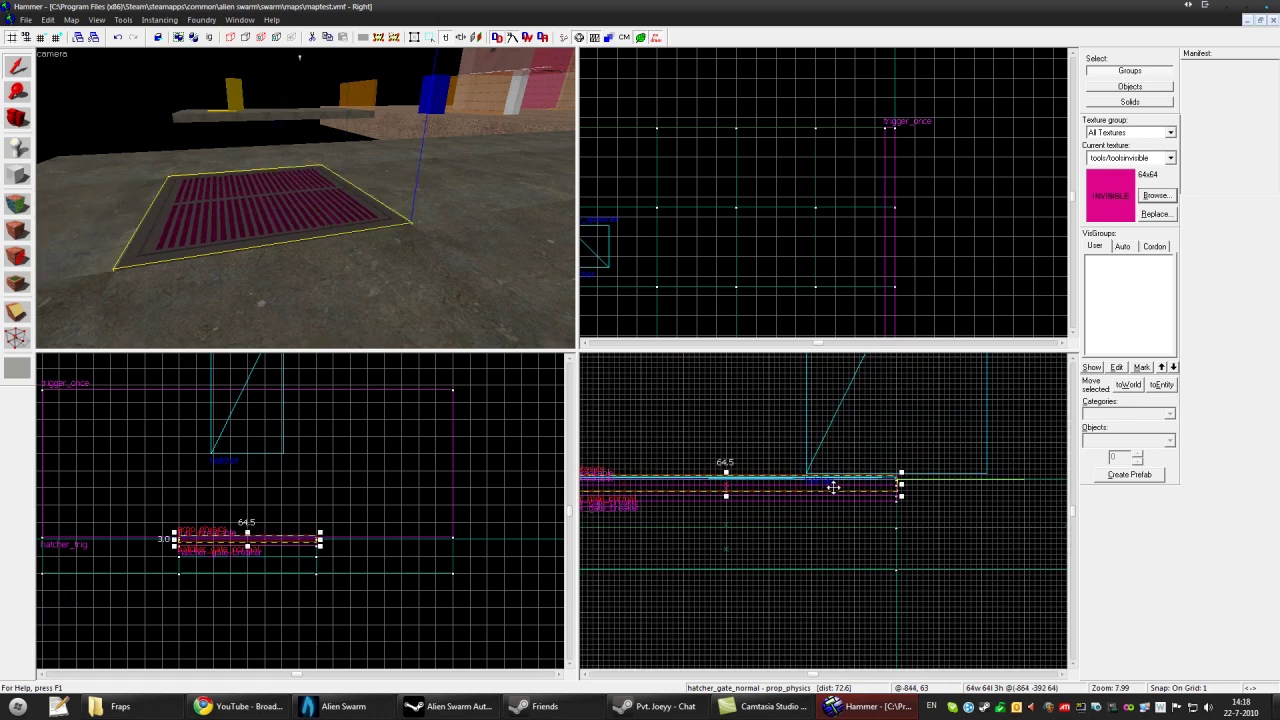
{"action": "key", "text": "Down"}
{"action": "key", "text": "Down"}
{"action": "key", "text": "Down"}
{"action": "key", "text": "Down"}
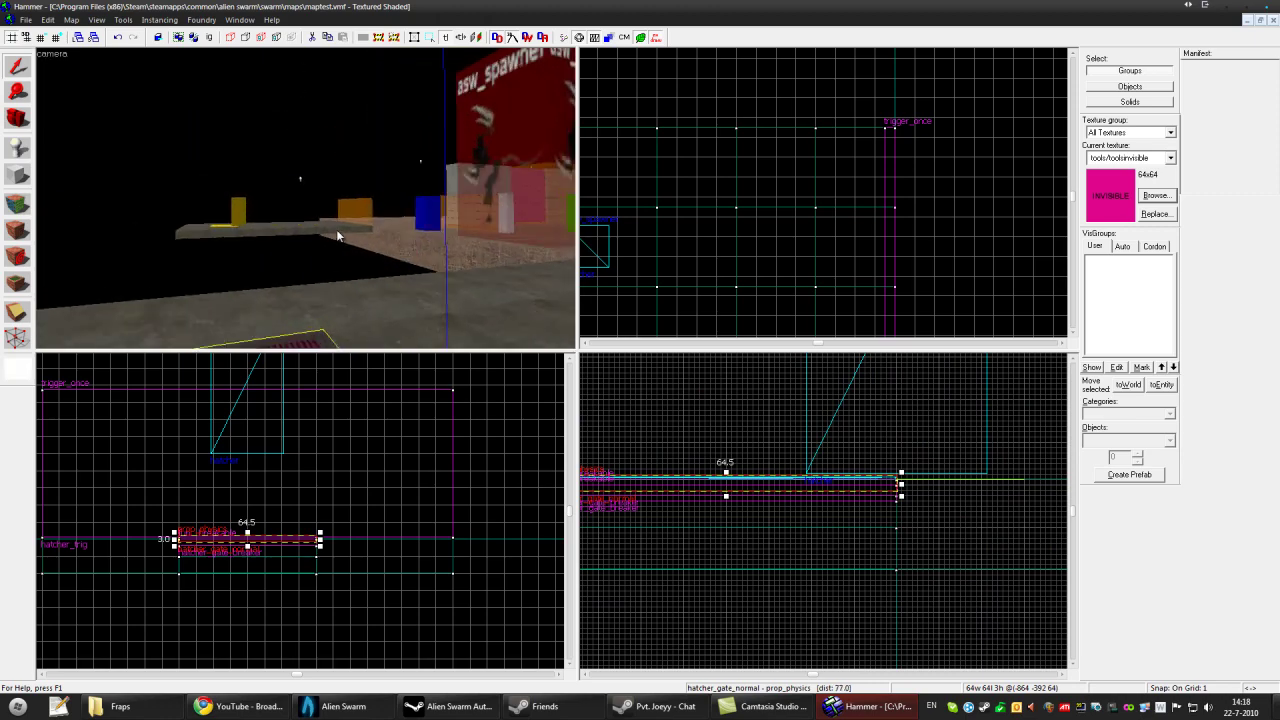
Step: Drag the hatcher asw_spawner beside the breaker in Top view, then lower it onto the grate
{"action": "left_click_drag", "start_coordinate": [336, 229], "coordinate": [397, 142]}
{"action": "left_click", "coordinate": [397, 142]}
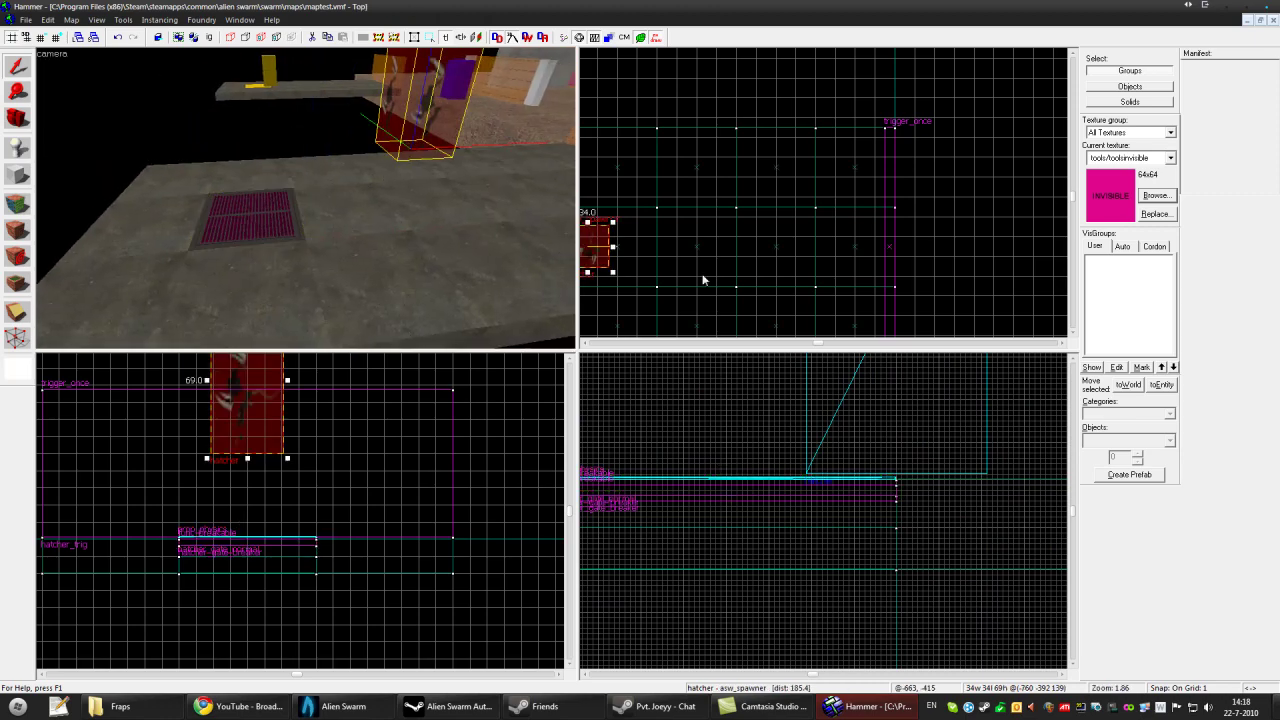
{"action": "key", "text": "Left"}
{"action": "key", "text": "Left"}
{"action": "key", "text": "Left"}
{"action": "key", "text": "Left"}
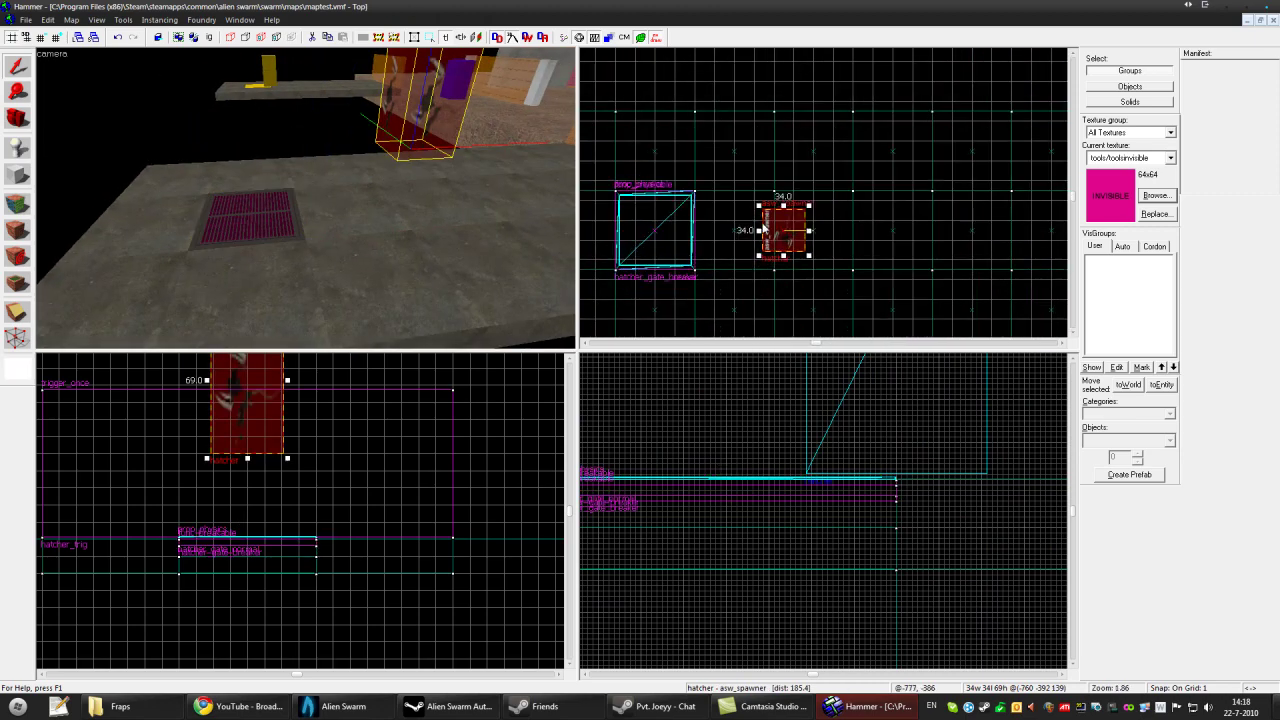
{"action": "scroll", "coordinate": [768, 240], "scroll_direction": "up", "scroll_amount": 1}
{"action": "left_click_drag", "start_coordinate": [800, 215], "coordinate": [691, 234]}
{"action": "key", "text": "bracketright"}
{"action": "key", "text": "bracketright"}
{"action": "key", "text": "bracketright"}
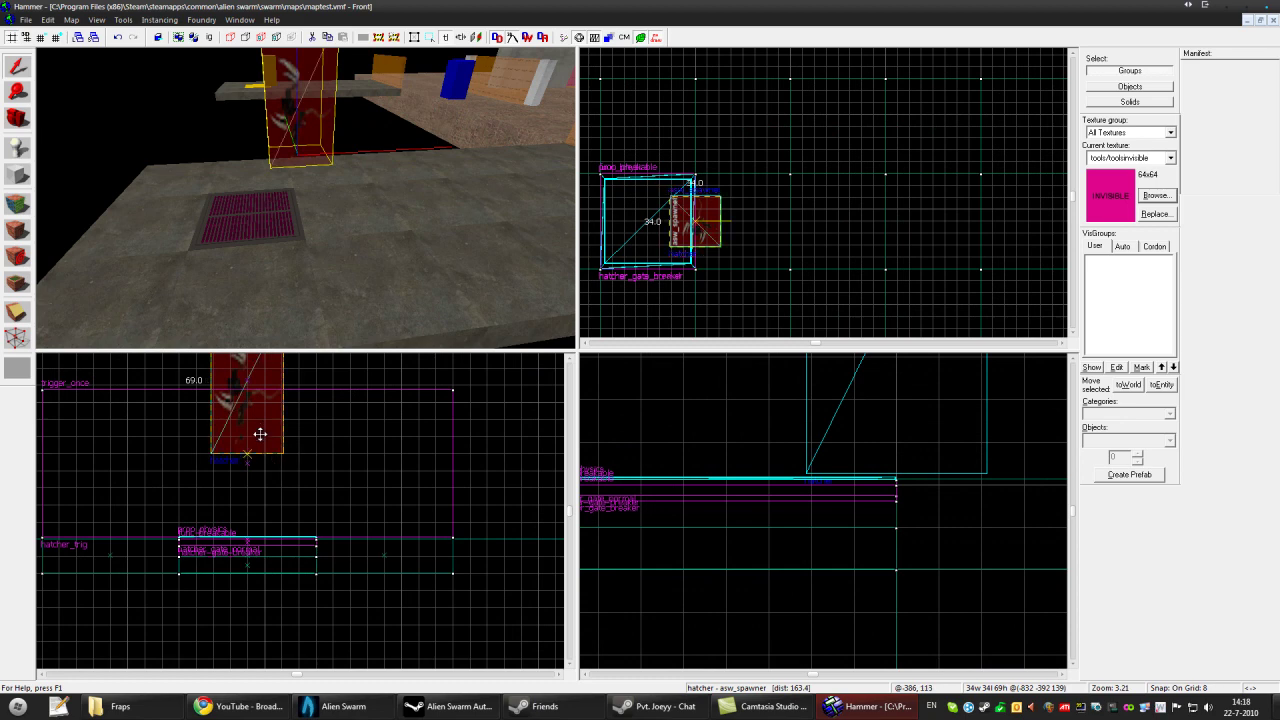
{"action": "left_click_drag", "start_coordinate": [262, 432], "coordinate": [262, 517]}
{"action": "scroll", "coordinate": [320, 199], "scroll_direction": "up", "scroll_amount": 3}
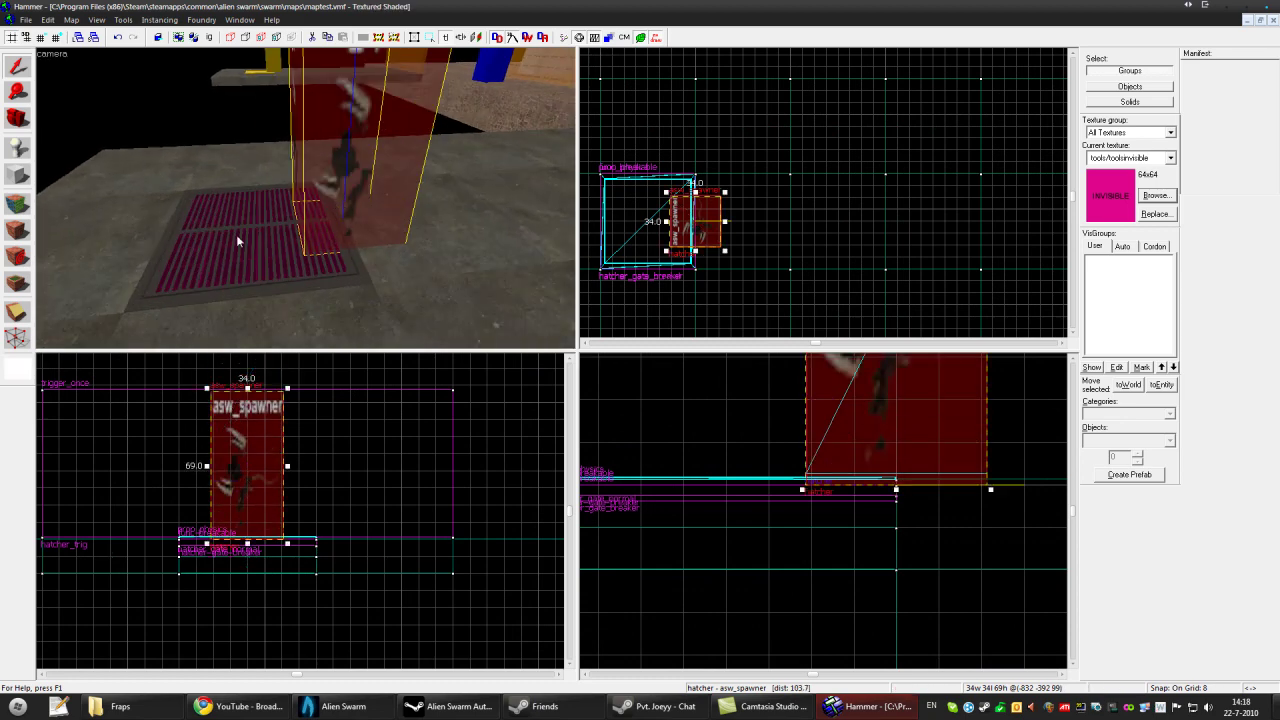
{"action": "scroll", "coordinate": [422, 247], "scroll_direction": "down", "scroll_amount": 3}
{"action": "scroll", "coordinate": [352, 247], "scroll_direction": "down", "scroll_amount": 5}
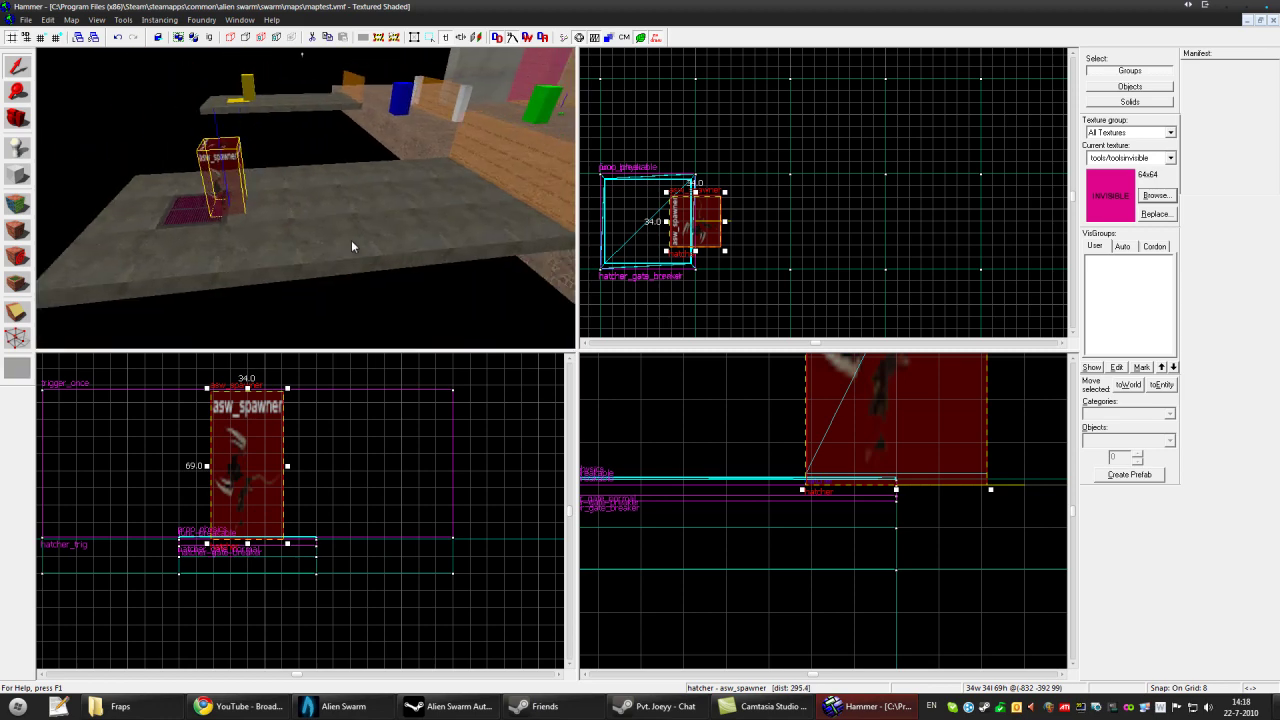
{"action": "scroll", "coordinate": [351, 240], "scroll_direction": "down", "scroll_amount": 3}
{"action": "key", "text": "Left"}
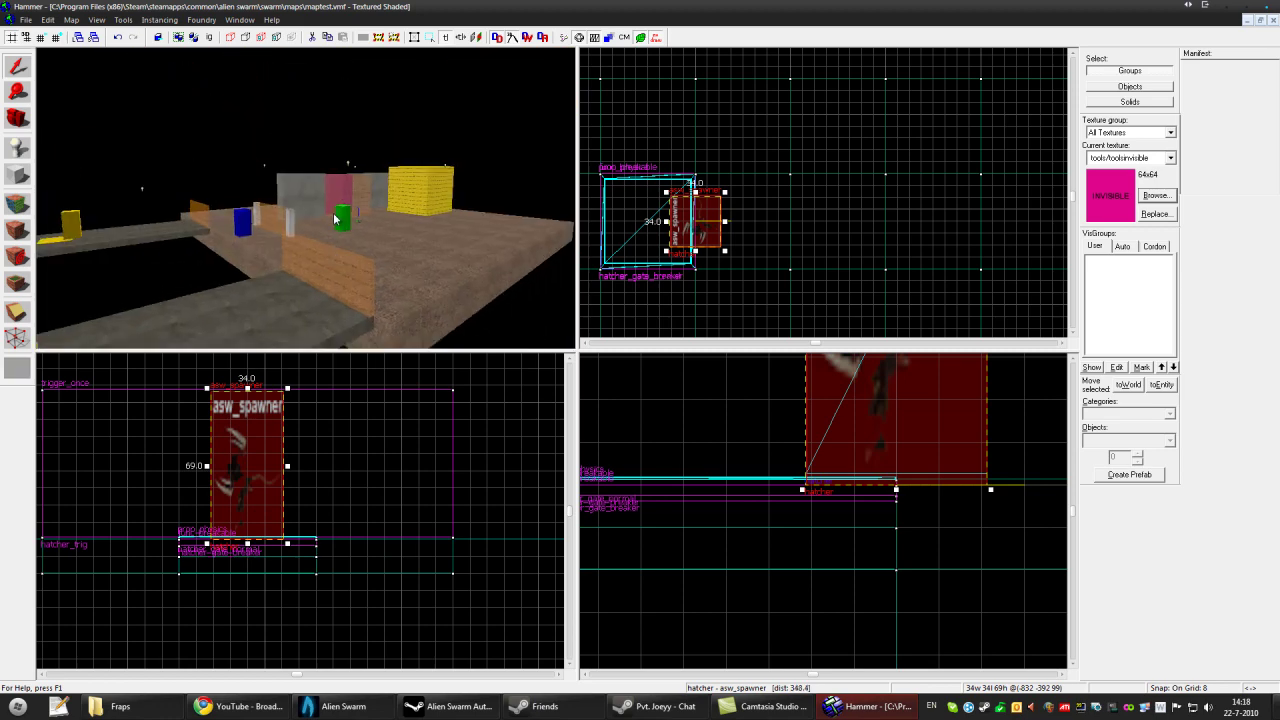
{"action": "key", "text": "Right"}
{"action": "key", "text": "d"}
{"action": "key", "text": "d"}
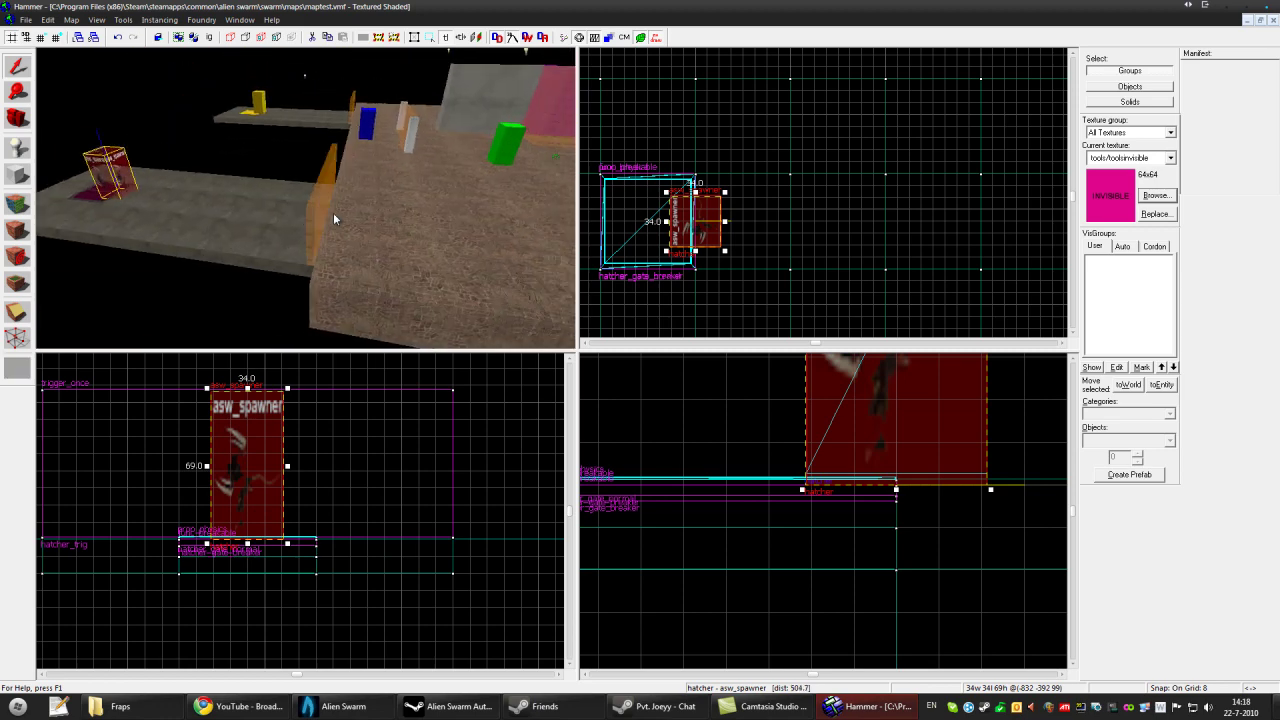
{"action": "key", "text": "a"}
{"action": "key", "text": "d"}
{"action": "key", "text": "a"}
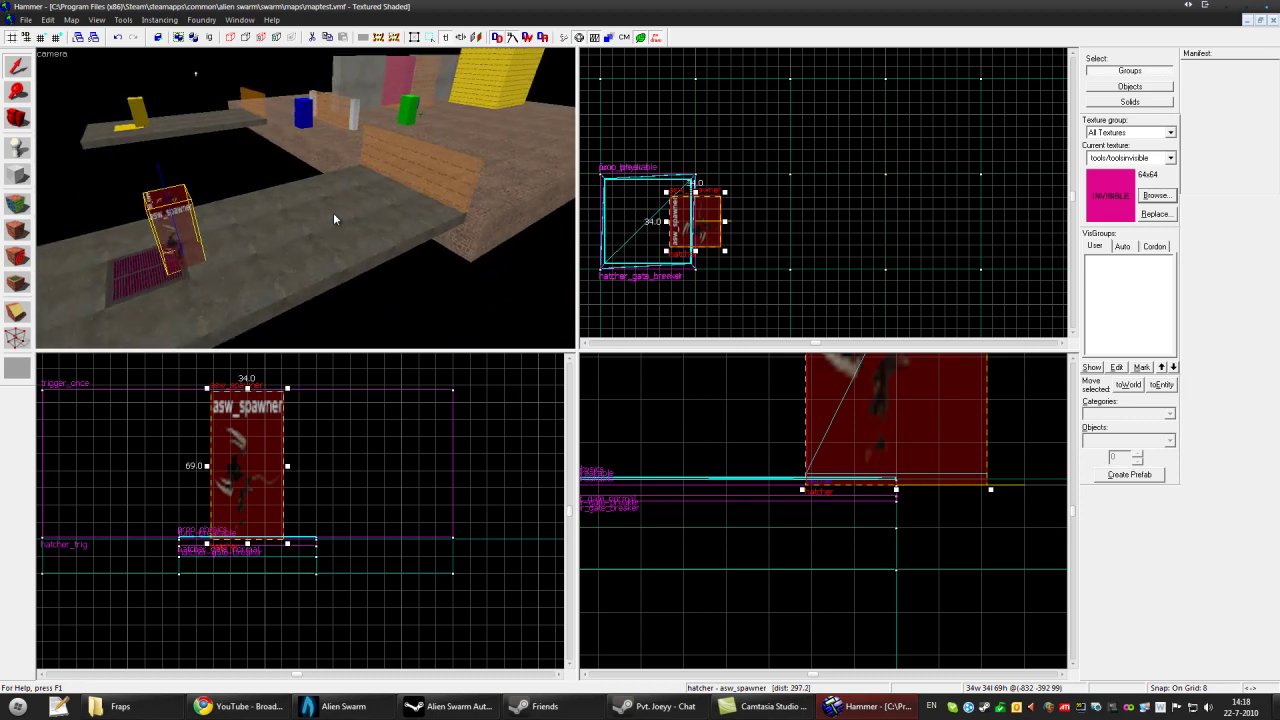